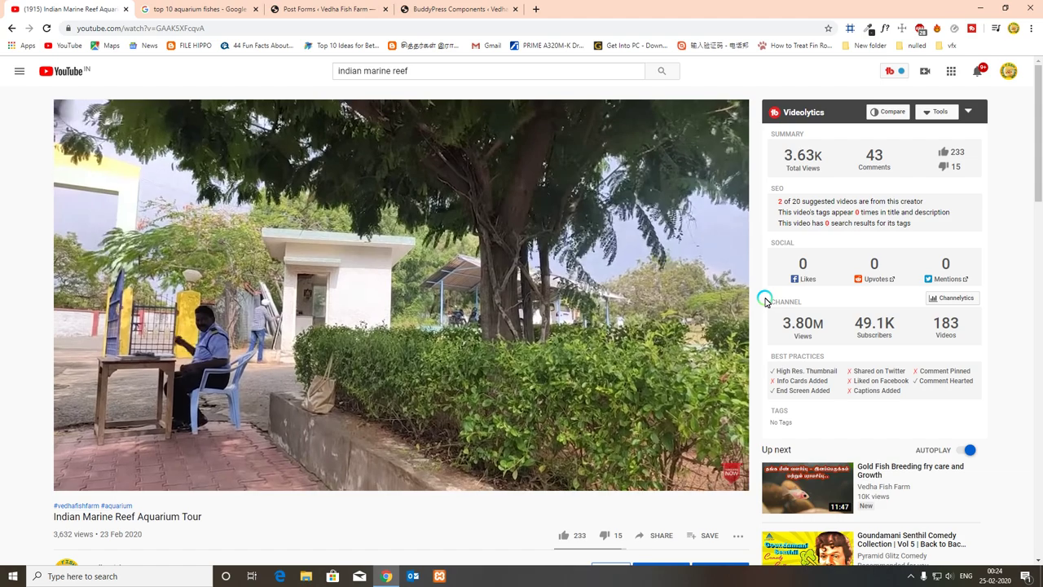
Minimise the current browser window, launch Firefox and open the website vedhafishfarm.com
{"action": "left_click", "coordinate": [980, 8]}
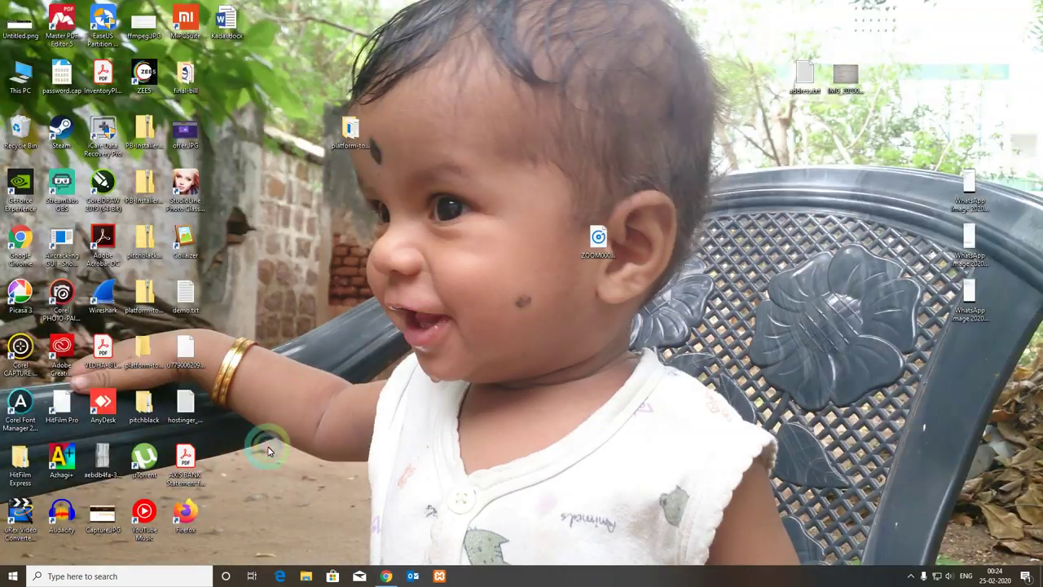
{"action": "double_click", "coordinate": [190, 514]}
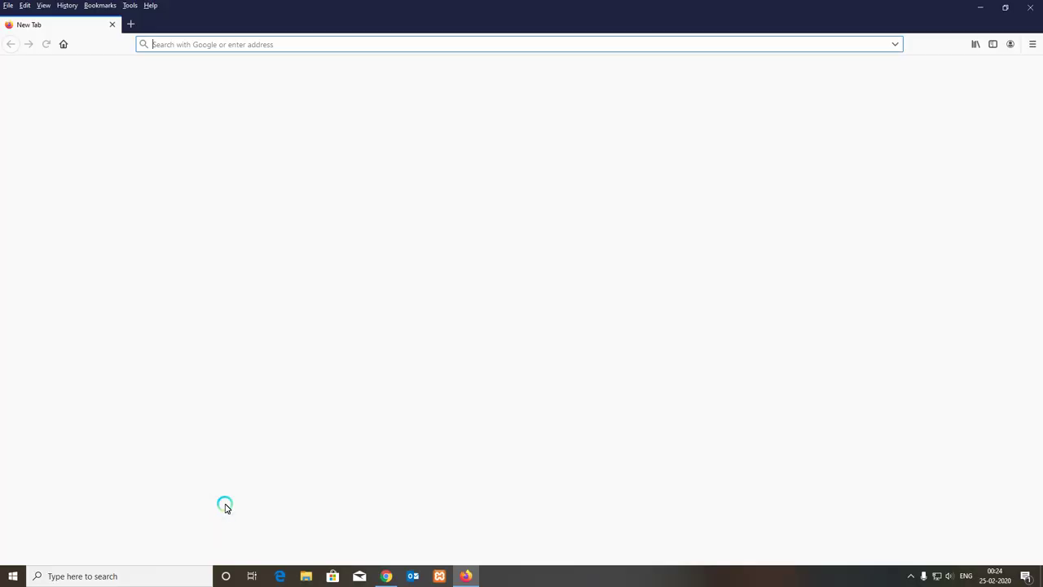
{"action": "left_click", "coordinate": [394, 49]}
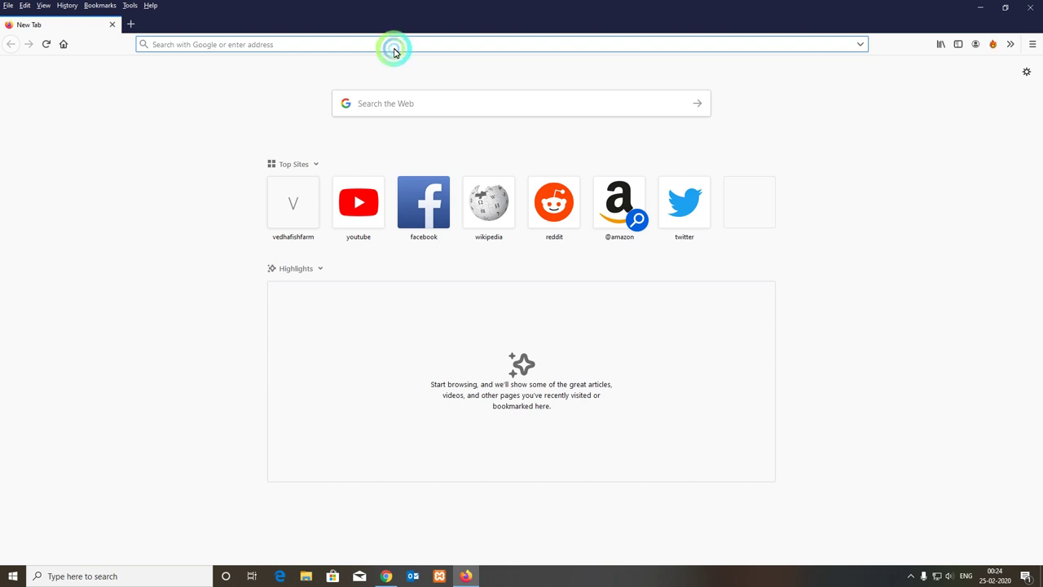
{"action": "type", "text": "vedhafishfarm.com/"}
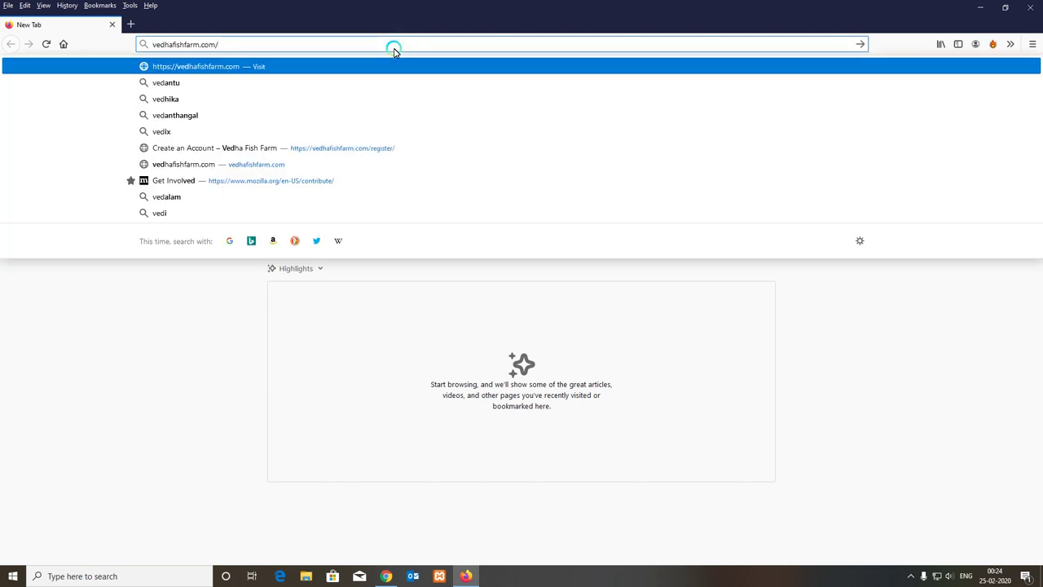
{"action": "key", "text": "Return"}
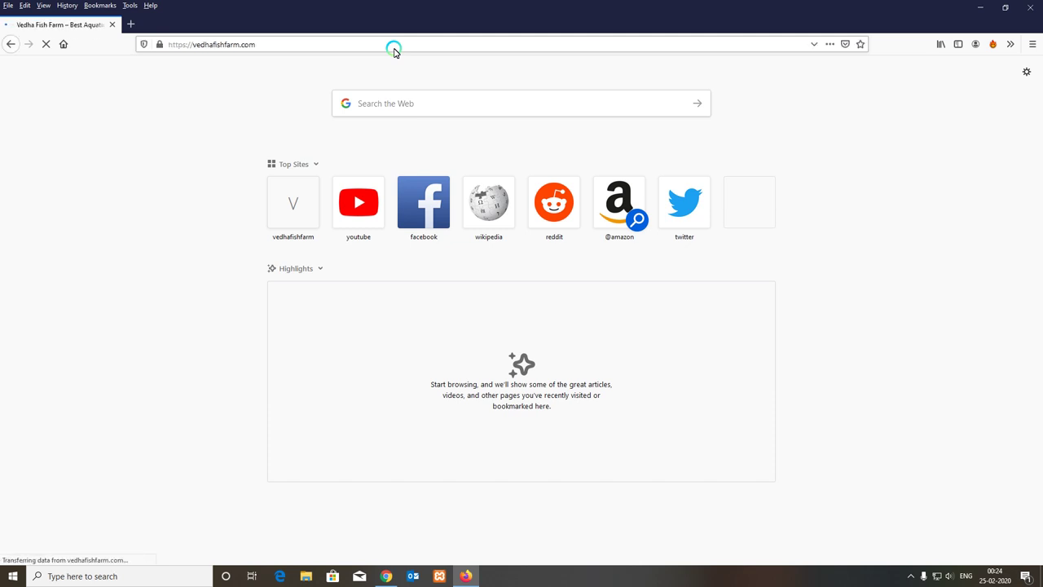
Switch to Chrome, close the YouTube video tab playing the reef aquarium tour, and return to Firefox
{"action": "left_click", "coordinate": [387, 576]}
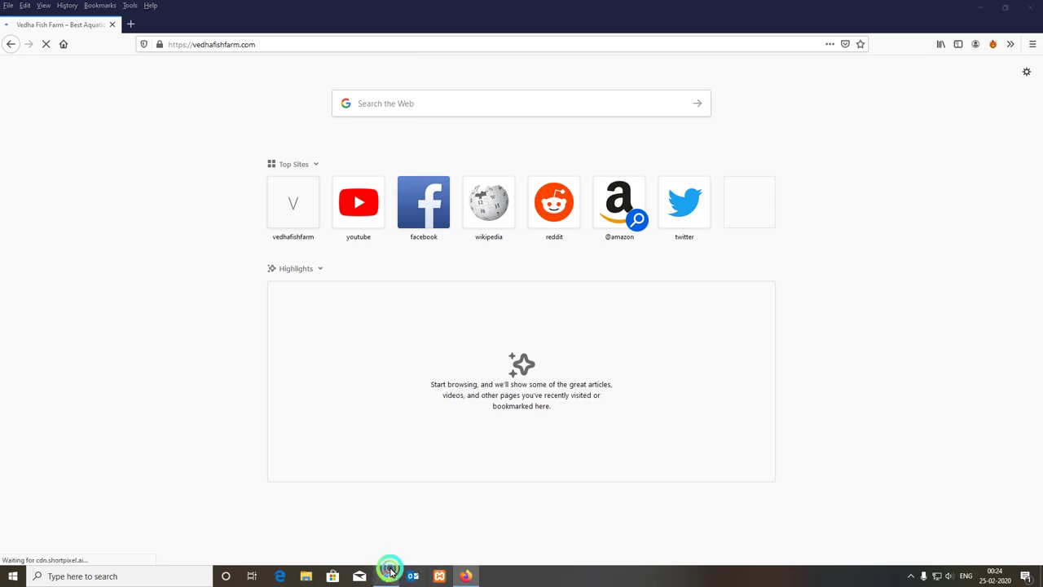
{"action": "left_click", "coordinate": [401, 295]}
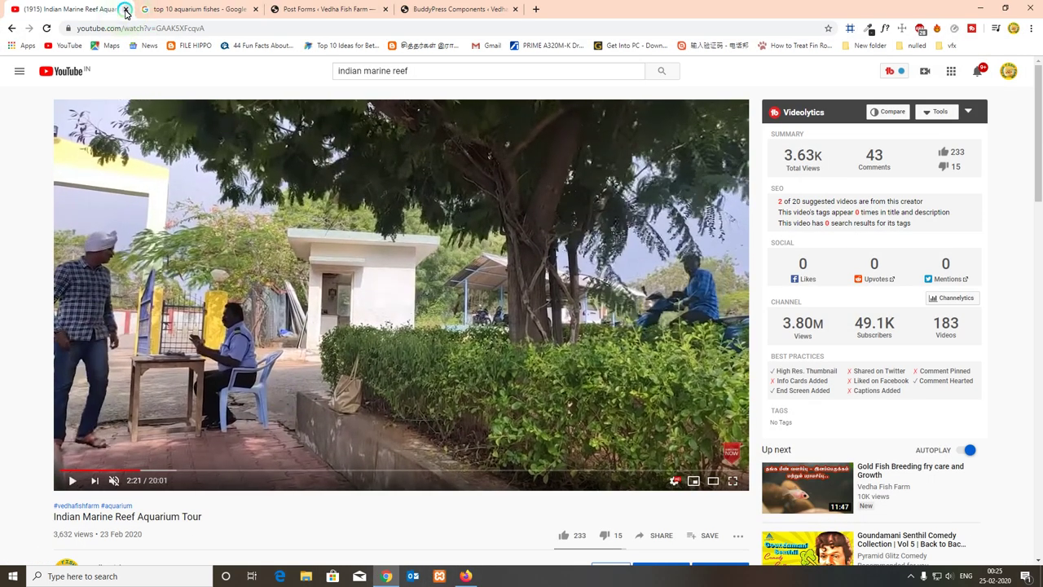
{"action": "key", "text": "ctrl+w"}
{"action": "left_click", "coordinate": [465, 576]}
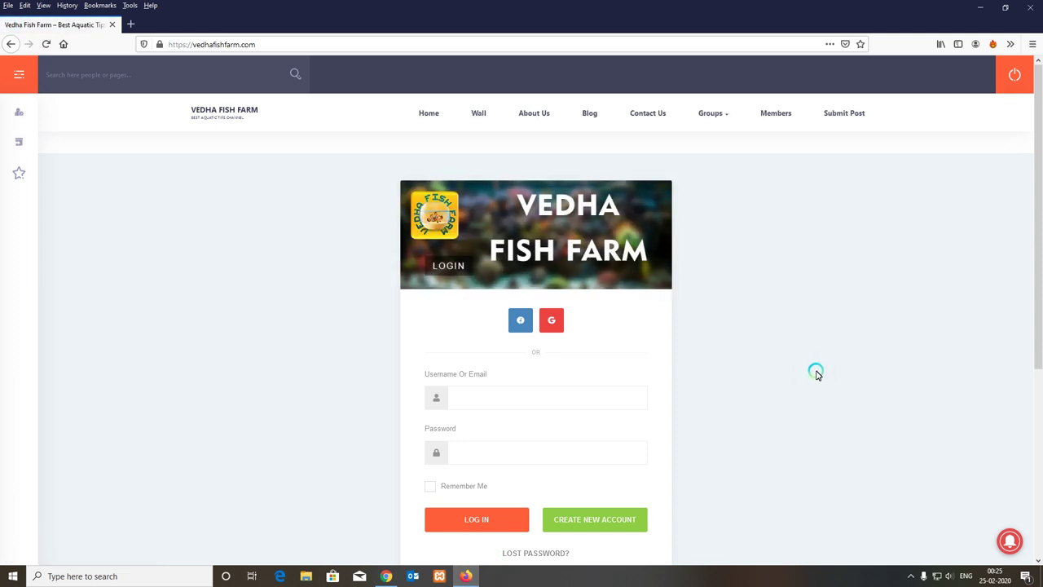
Look over the login form's username and password fields and open the registration page for a new account
{"action": "scroll", "coordinate": [816, 373], "scroll_direction": "down", "scroll_amount": 3}
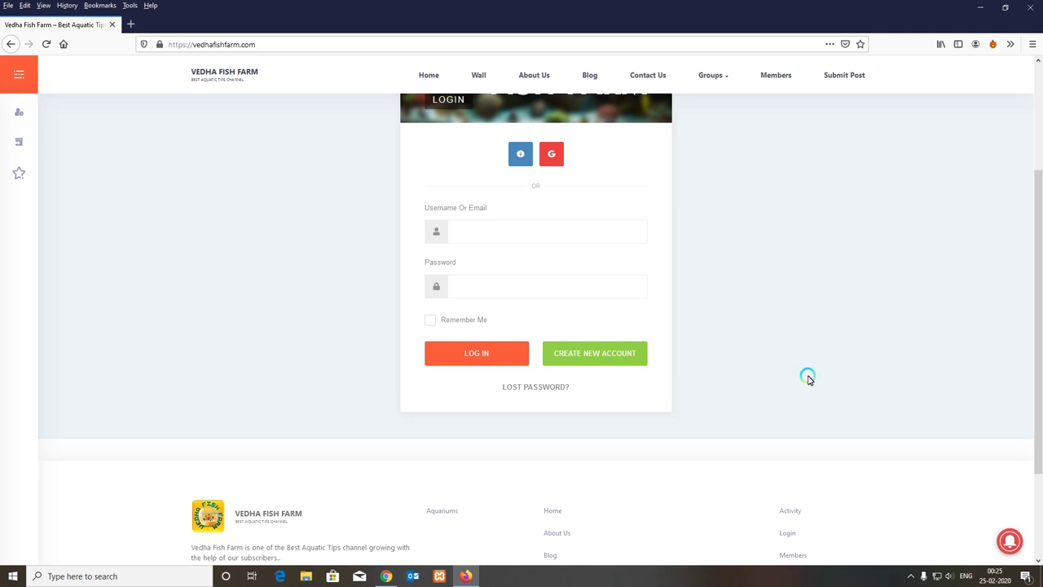
{"action": "scroll", "coordinate": [808, 377], "scroll_direction": "up", "scroll_amount": 1}
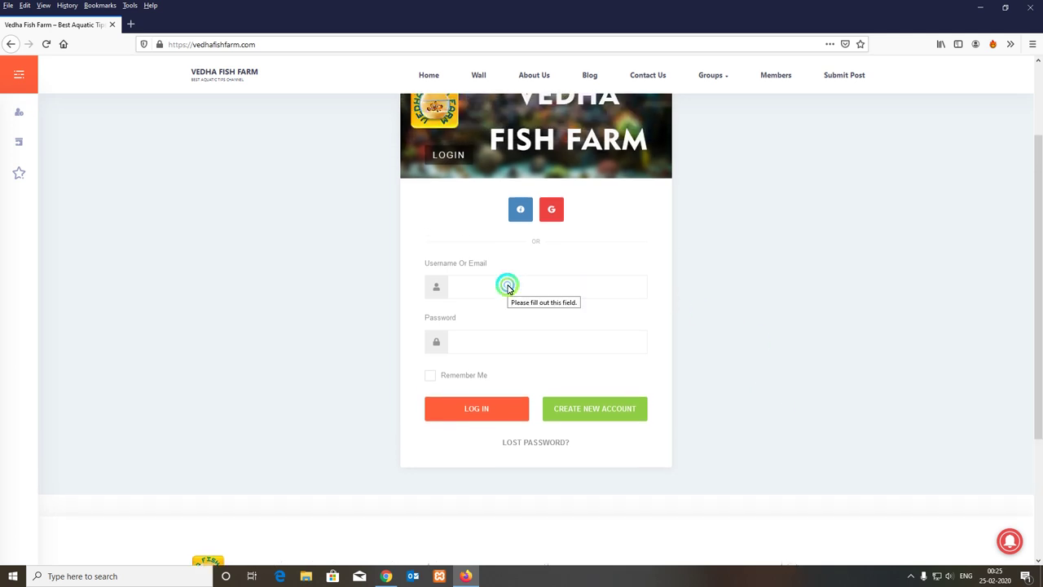
{"action": "left_click", "coordinate": [529, 346]}
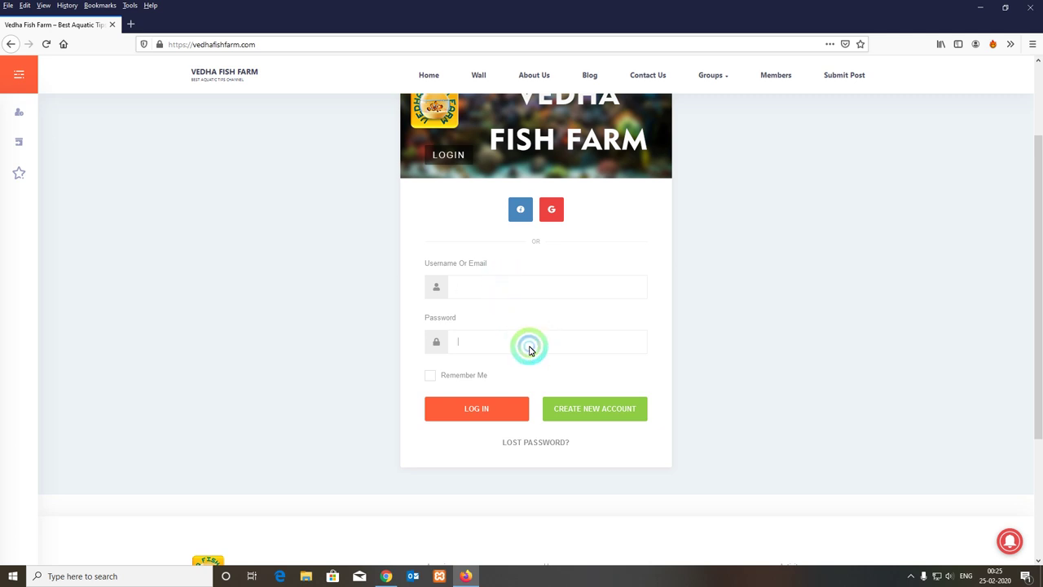
{"action": "left_click", "coordinate": [528, 285]}
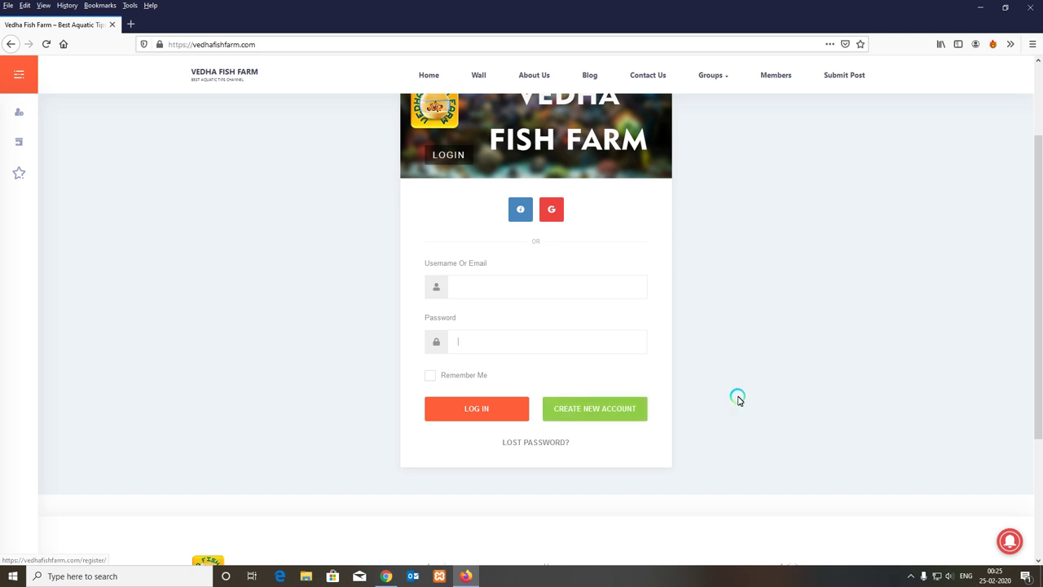
{"action": "scroll", "coordinate": [738, 398], "scroll_direction": "up", "scroll_amount": 1}
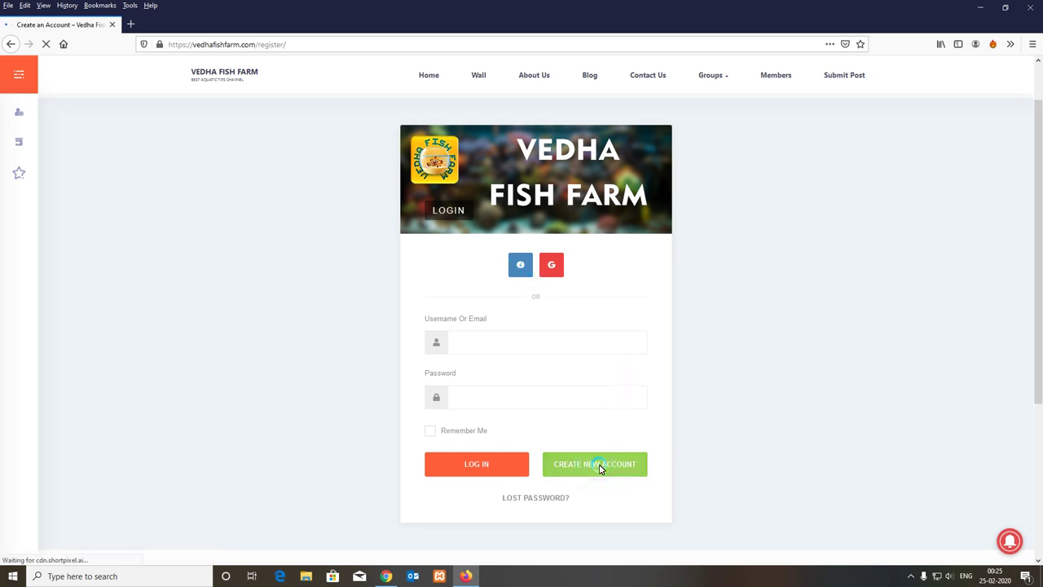
{"action": "scroll", "coordinate": [731, 440], "scroll_direction": "down", "scroll_amount": 2}
{"action": "scroll", "coordinate": [731, 440], "scroll_direction": "down", "scroll_amount": 1}
Fill in the account details with the username, email address, chosen password and password confirmation
{"action": "left_click", "coordinate": [522, 242]}
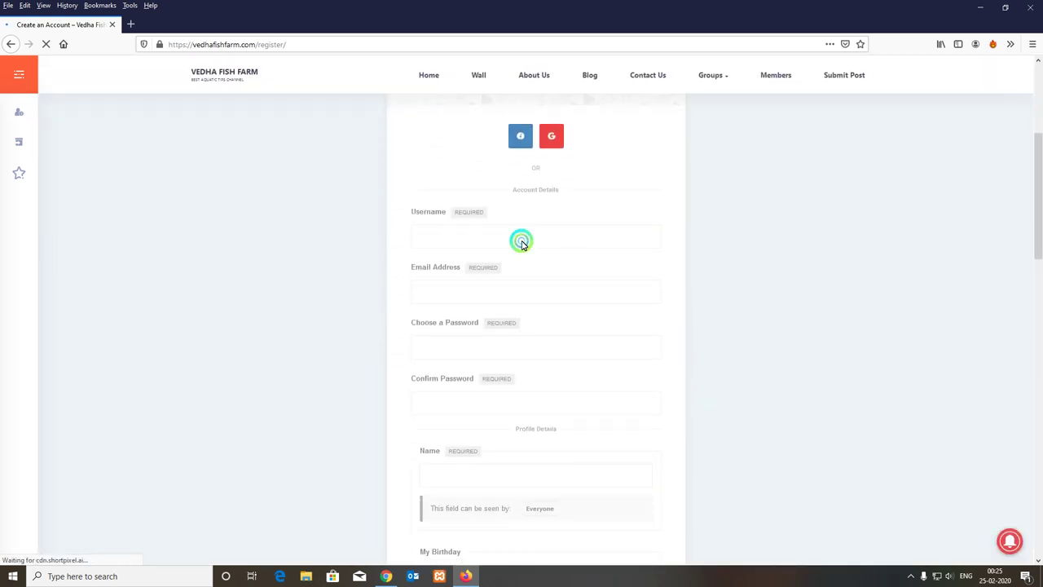
{"action": "type", "text": "vedh"}
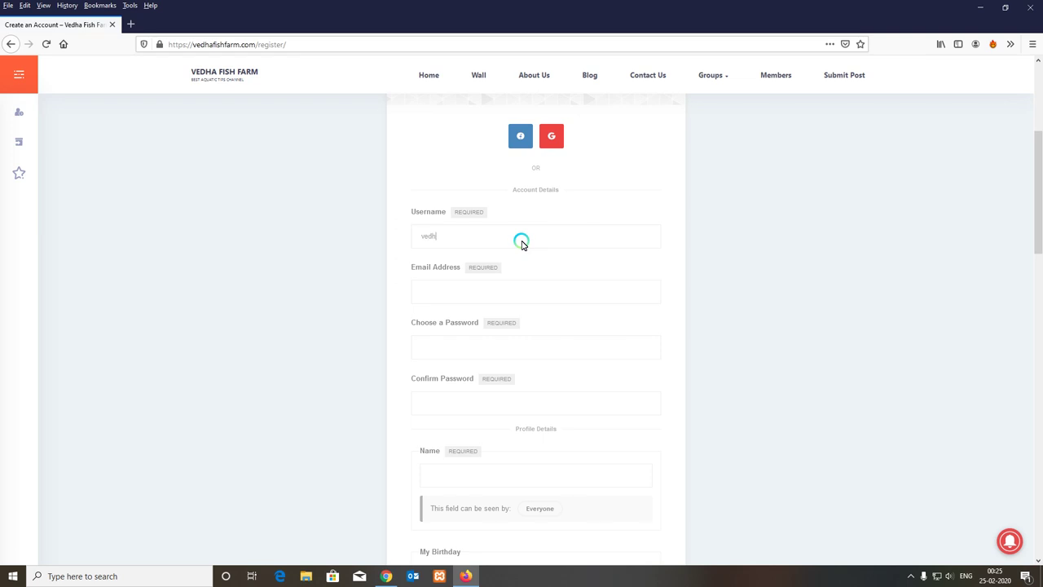
{"action": "type", "text": "a"}
{"action": "left_click", "coordinate": [512, 295]}
{"action": "type", "text": "v"}
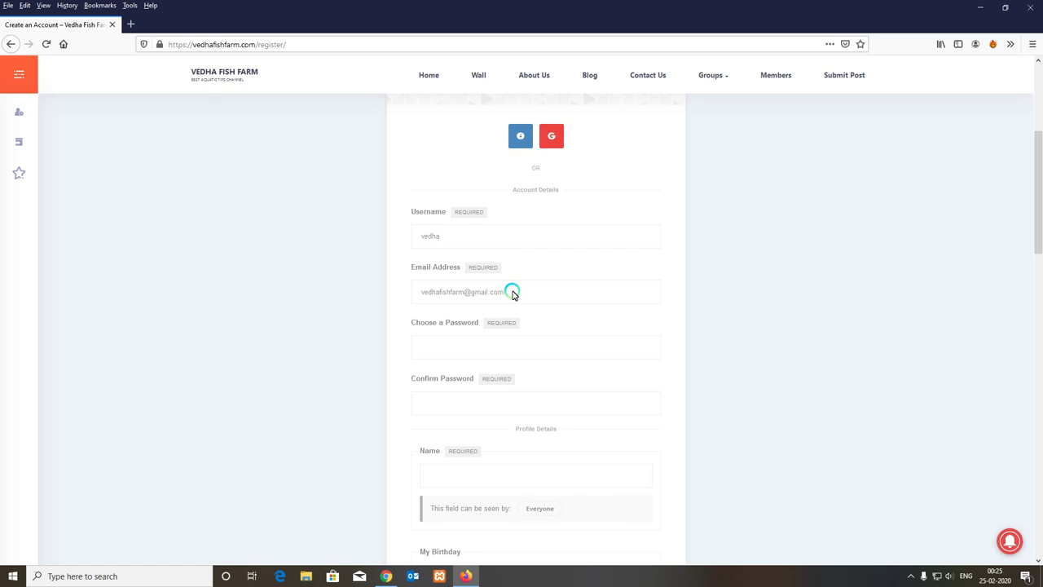
{"action": "left_click", "coordinate": [478, 354]}
{"action": "type", "text": "•••••"}
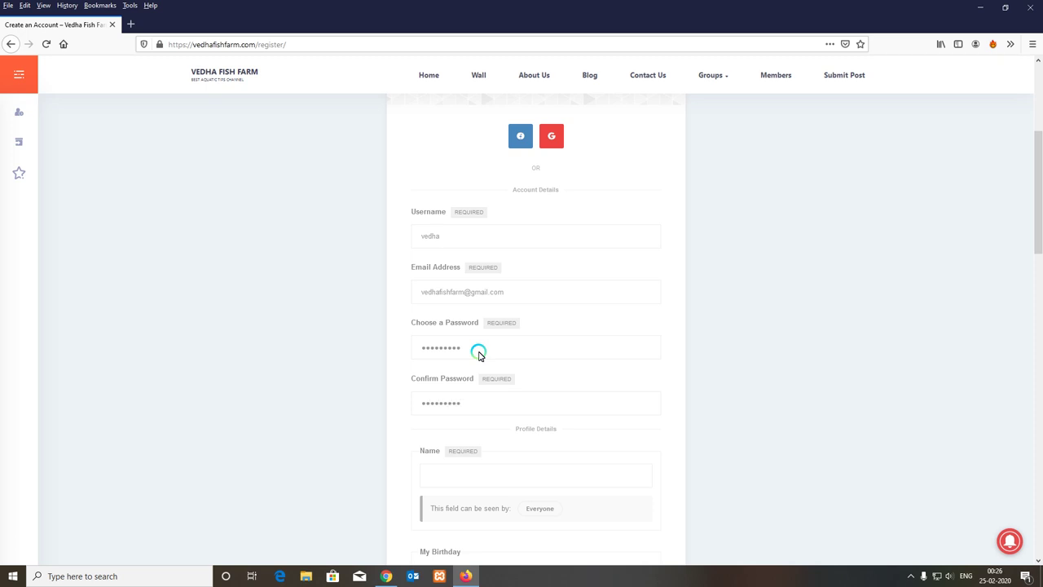
Enter the member's name in the required Name field of the profile details
{"action": "scroll", "coordinate": [530, 379], "scroll_direction": "down", "scroll_amount": 3}
{"action": "left_click", "coordinate": [490, 366]}
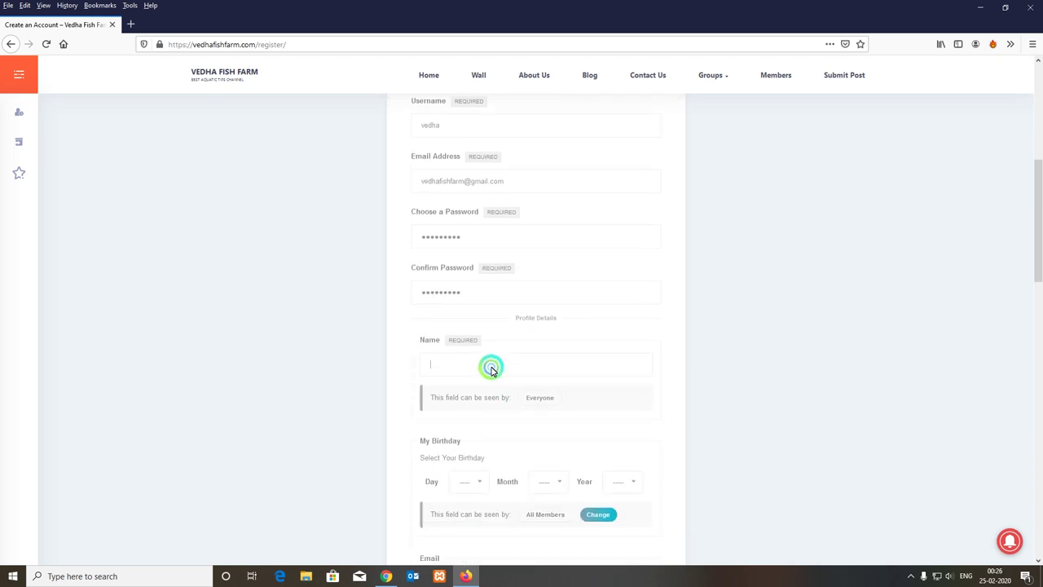
{"action": "type", "text": "Vedha"}
Examine the remaining profile fields for birthday, email, country, state, city and short info, and review the entered account details
{"action": "scroll", "coordinate": [673, 431], "scroll_direction": "down", "scroll_amount": 3}
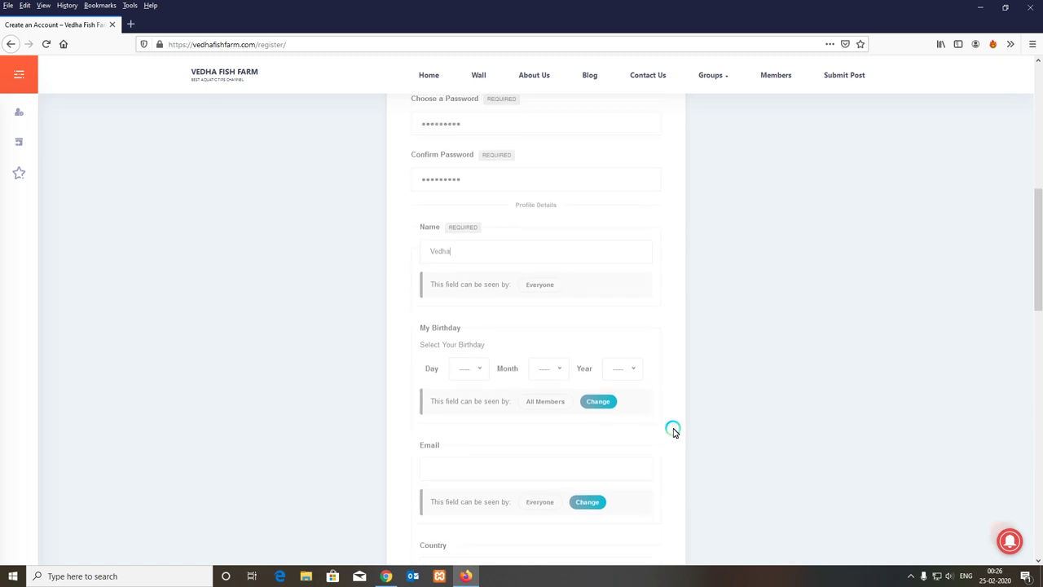
{"action": "scroll", "coordinate": [528, 397], "scroll_direction": "down", "scroll_amount": 2}
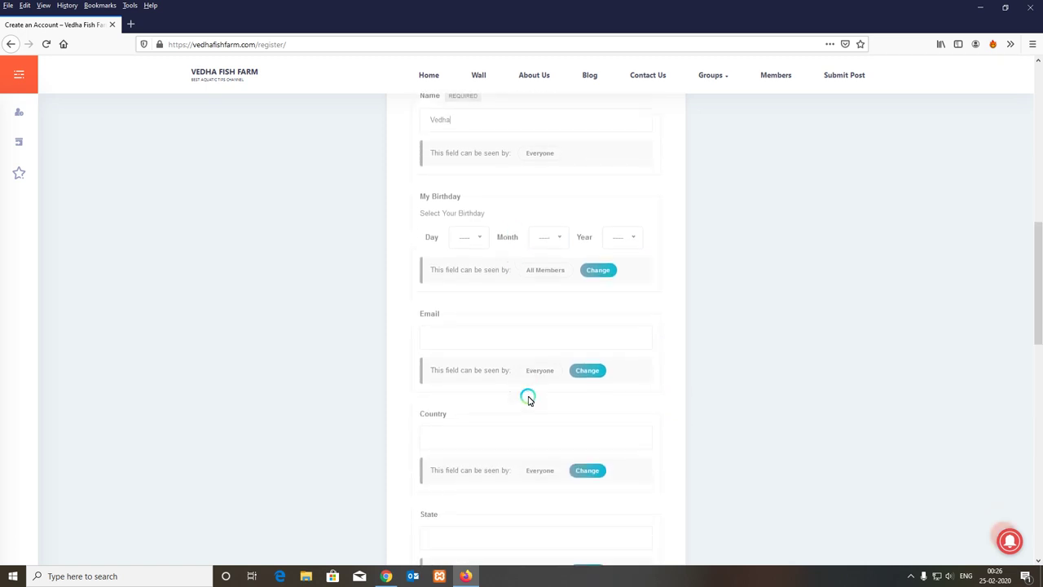
{"action": "scroll", "coordinate": [516, 399], "scroll_direction": "down", "scroll_amount": 4}
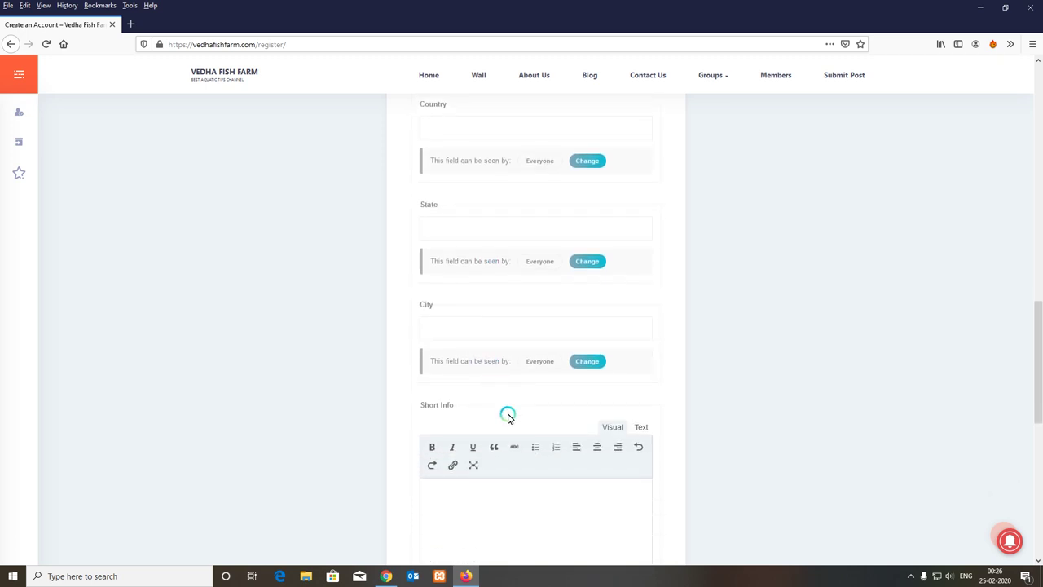
{"action": "scroll", "coordinate": [508, 414], "scroll_direction": "down", "scroll_amount": 4}
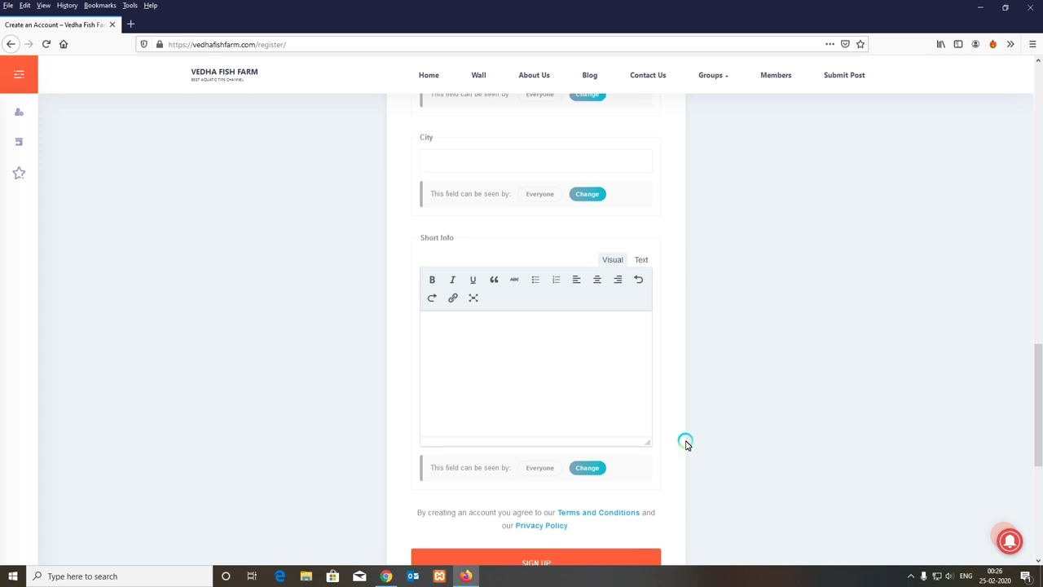
{"action": "scroll", "coordinate": [684, 443], "scroll_direction": "down", "scroll_amount": 3}
{"action": "scroll", "coordinate": [685, 444], "scroll_direction": "up", "scroll_amount": 10}
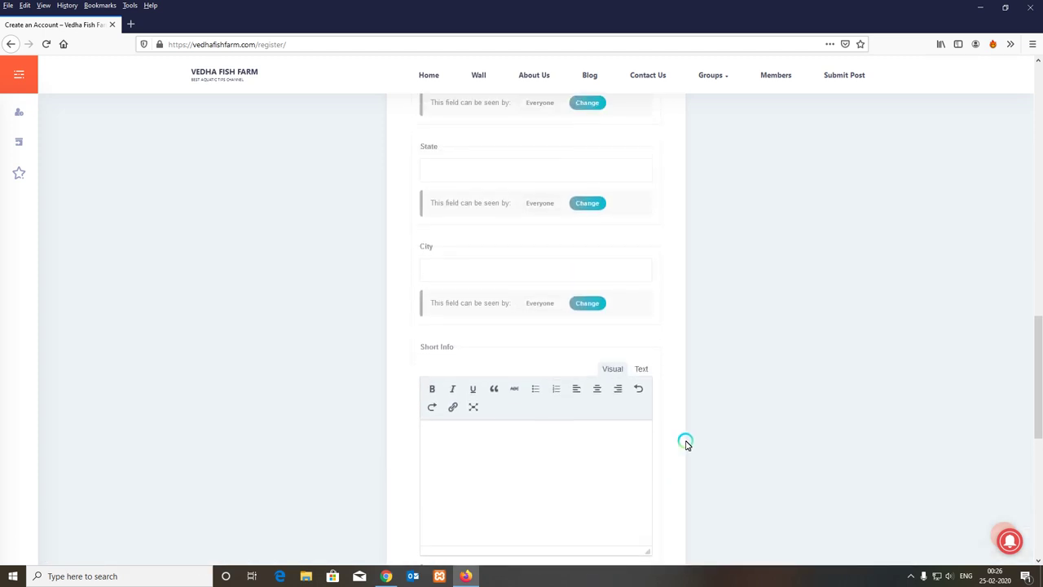
{"action": "scroll", "coordinate": [686, 445], "scroll_direction": "up", "scroll_amount": 8}
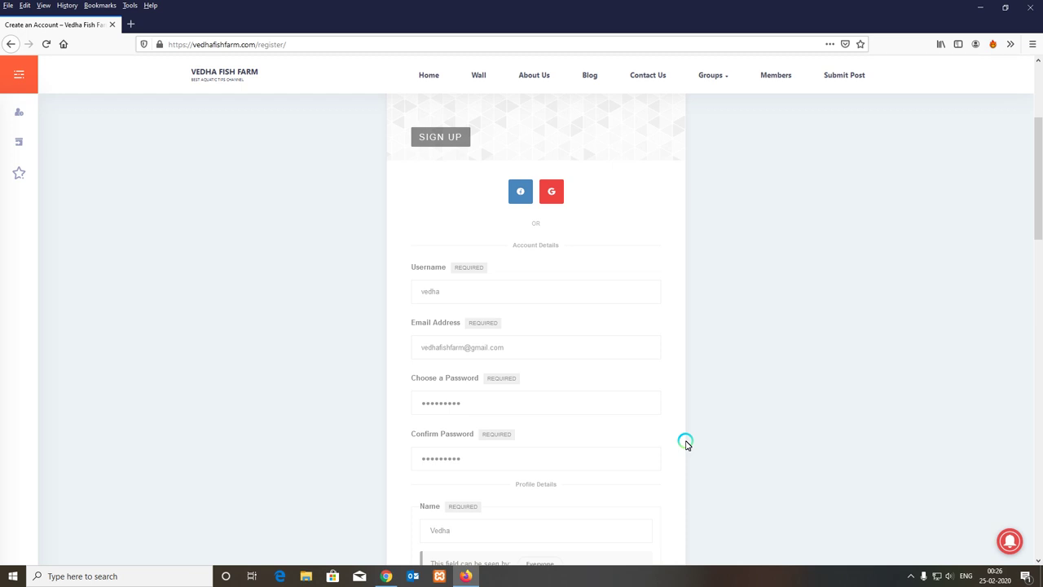
{"action": "scroll", "coordinate": [685, 444], "scroll_direction": "down", "scroll_amount": 12}
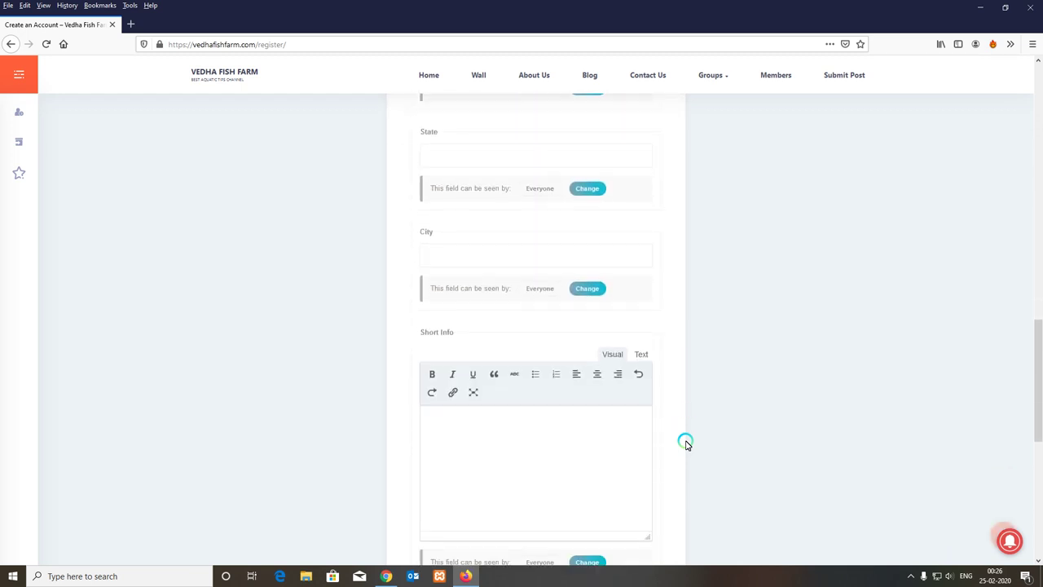
Submit the sign-up form and decline saving the login in the browser
{"action": "scroll", "coordinate": [686, 444], "scroll_direction": "down", "scroll_amount": 5}
{"action": "left_click", "coordinate": [535, 340]}
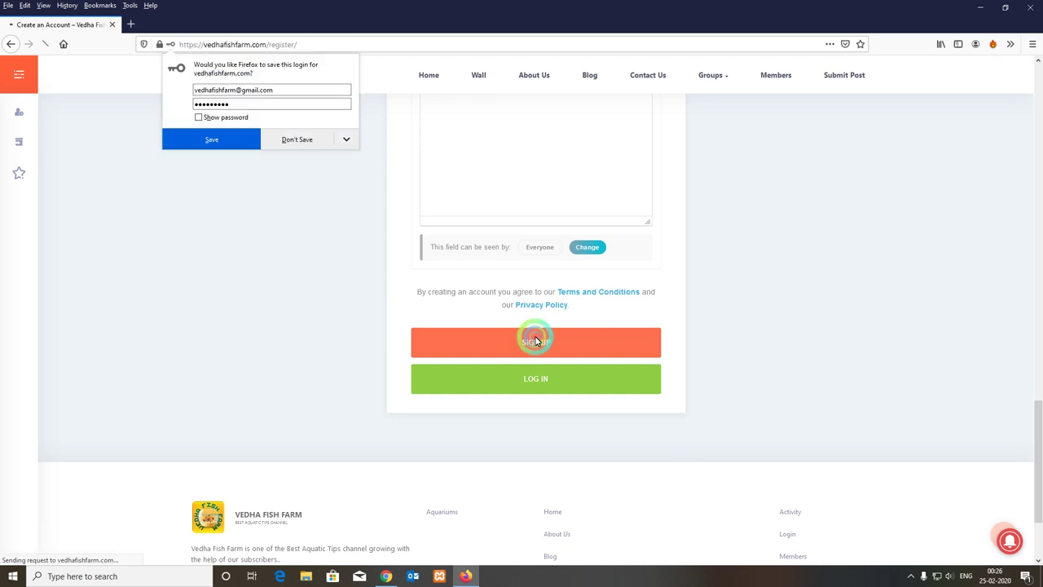
{"action": "left_click", "coordinate": [313, 139]}
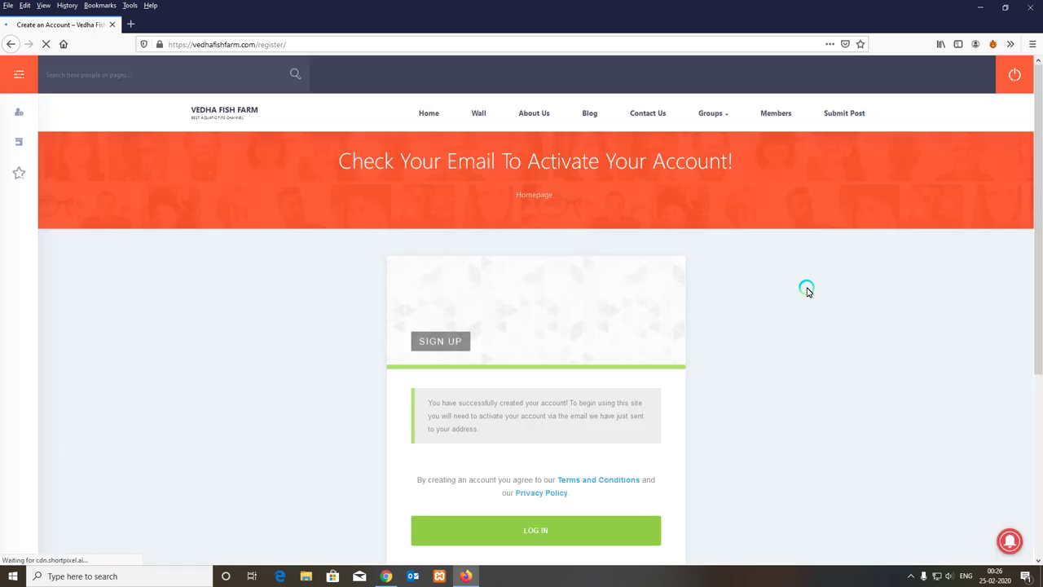
{"action": "scroll", "coordinate": [807, 291], "scroll_direction": "down", "scroll_amount": 2}
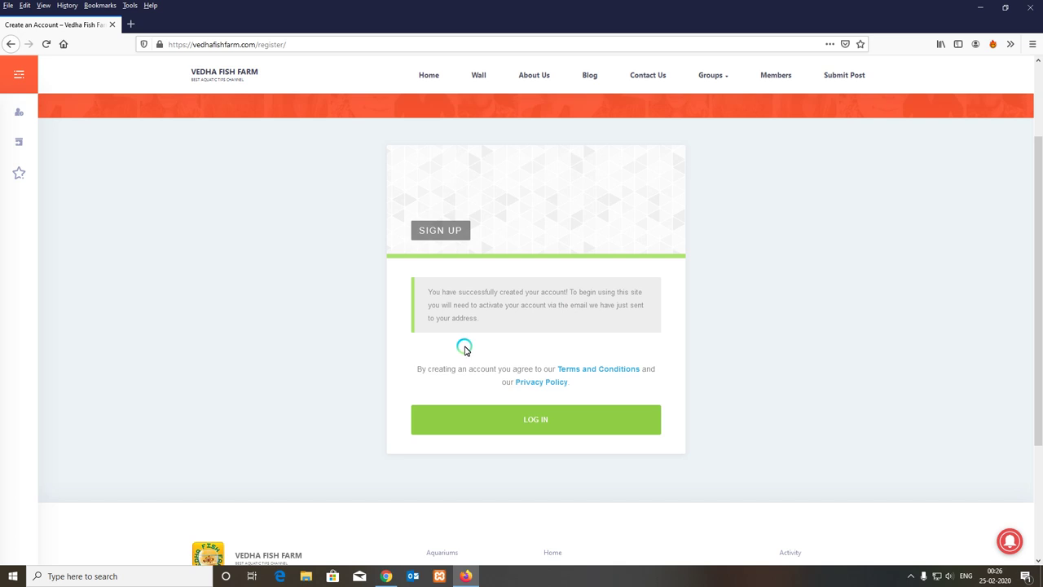
Search for "gmail.com log in" in a new tab and open the Google Accounts sign-in page
{"action": "left_click", "coordinate": [130, 25]}
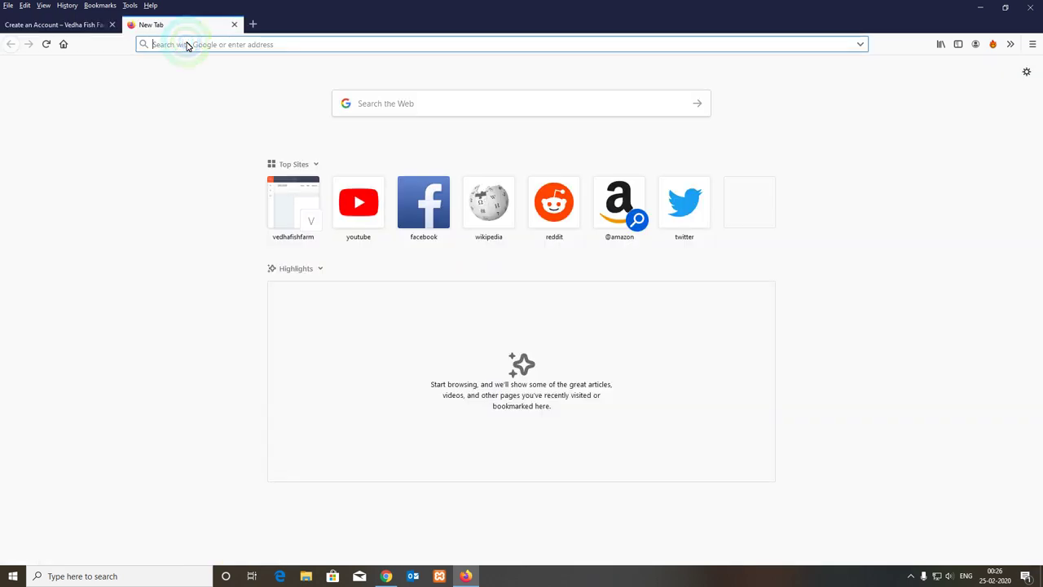
{"action": "type", "text": "gmail"}
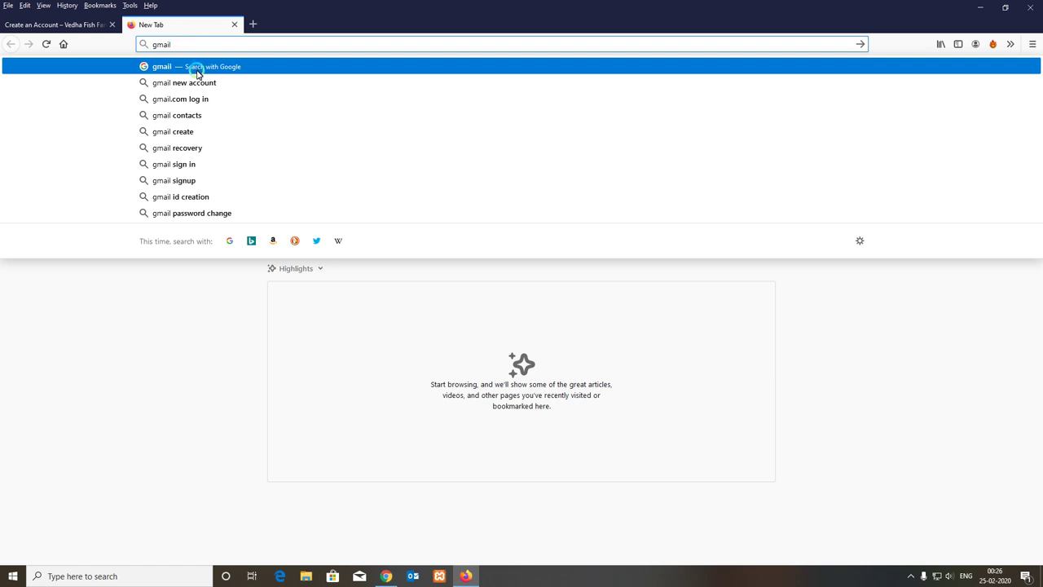
{"action": "left_click", "coordinate": [198, 99]}
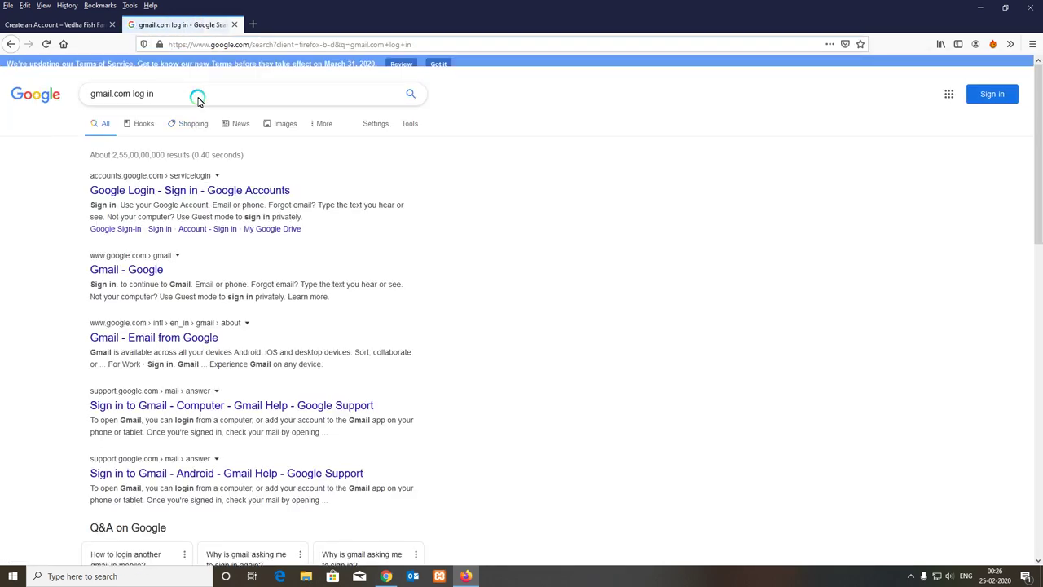
{"action": "left_click", "coordinate": [192, 192]}
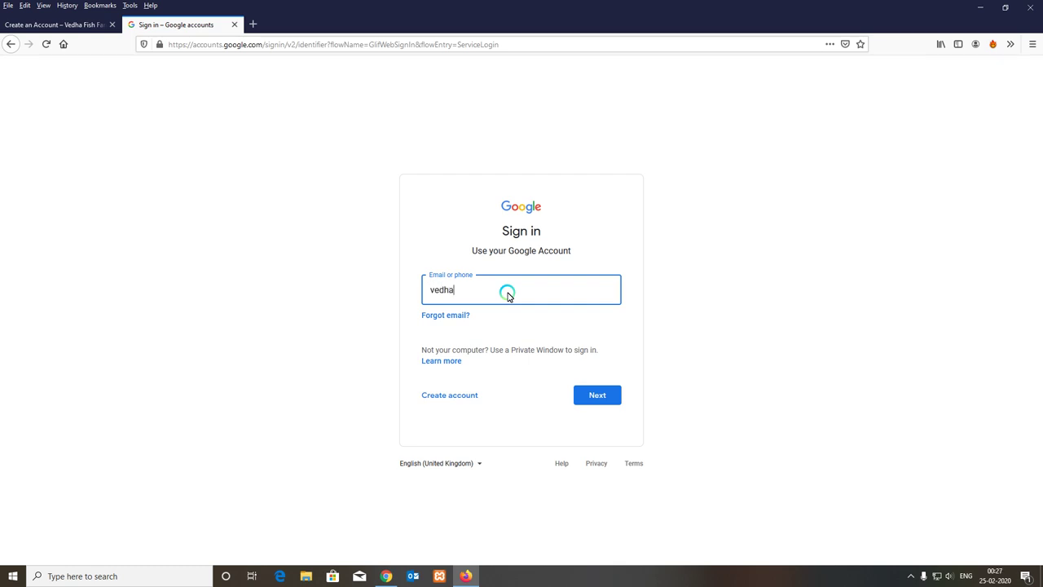
Sign in to Google with the registered email address and the account password, without saving the login in the browser
{"action": "type", "text": "m"}
{"action": "key", "text": "Return"}
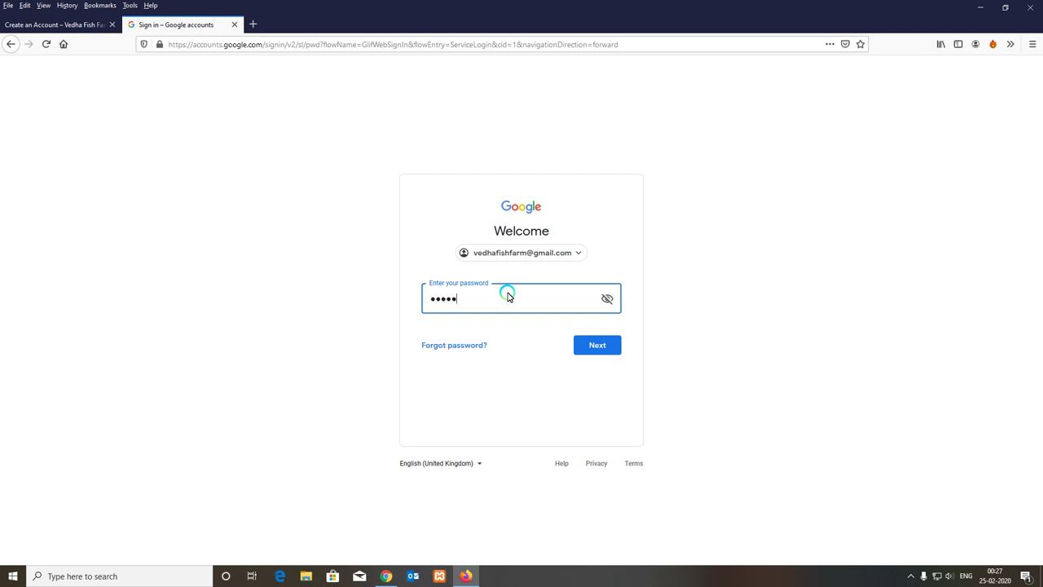
{"action": "type", "text": "•"}
{"action": "key", "text": "Return"}
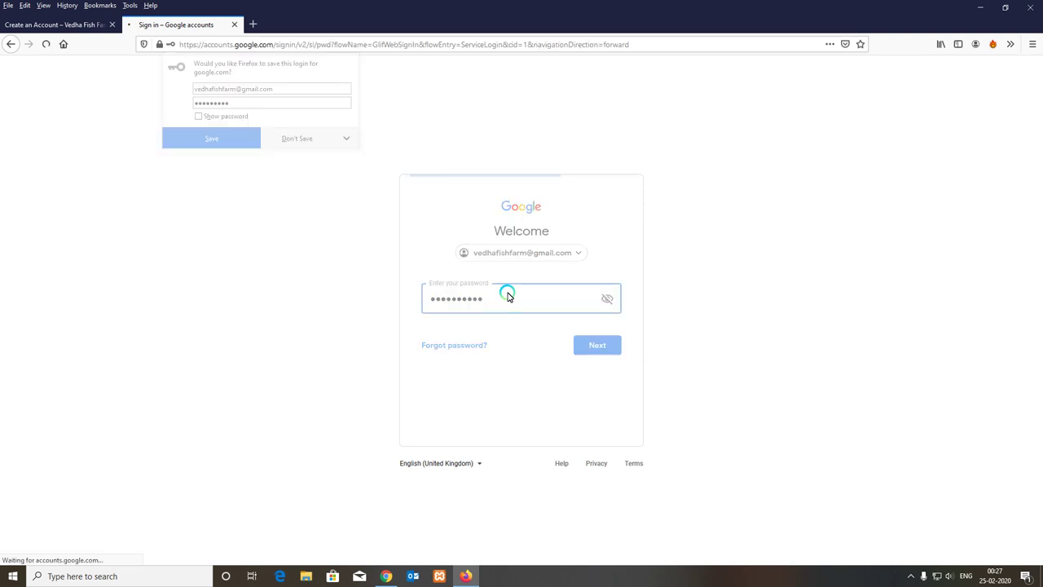
{"action": "left_click", "coordinate": [294, 145]}
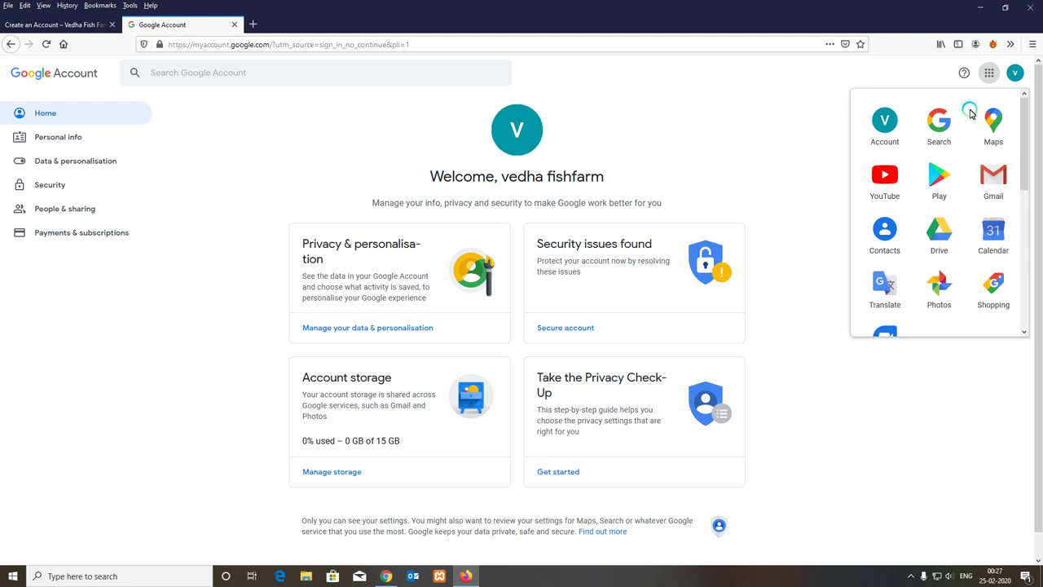
Open the Gmail inbox, close the leftover Google Account tab, and open the "[Vedha Fish Farm] Activate your account" email
{"action": "left_click", "coordinate": [1002, 188]}
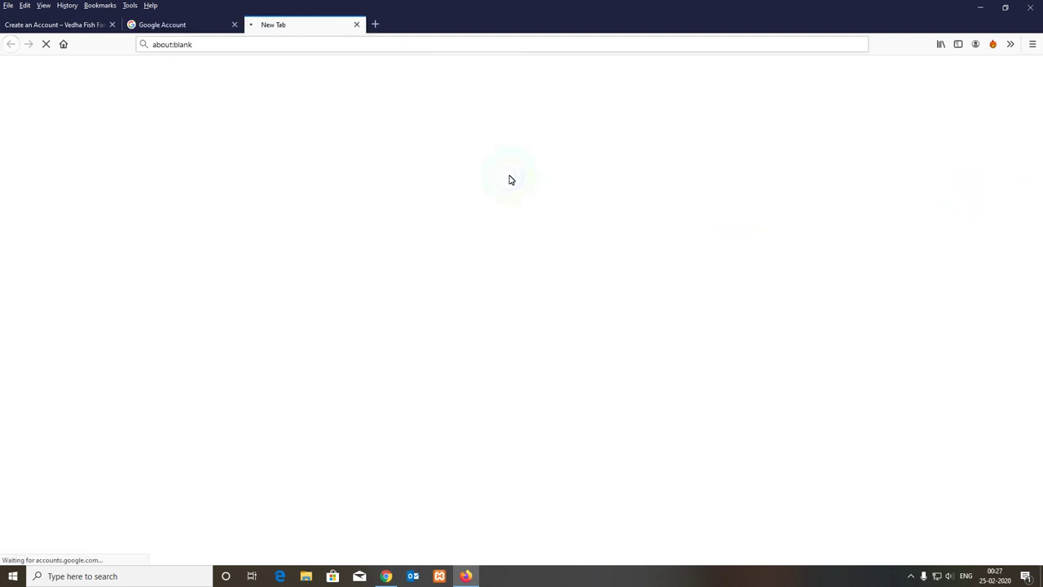
{"action": "left_click", "coordinate": [234, 24]}
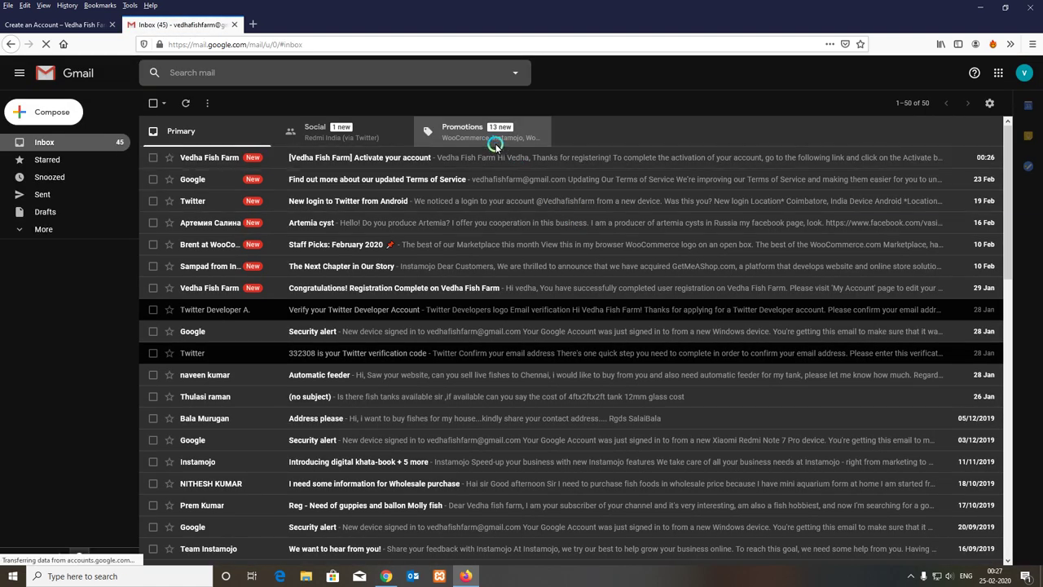
{"action": "left_click", "coordinate": [493, 160]}
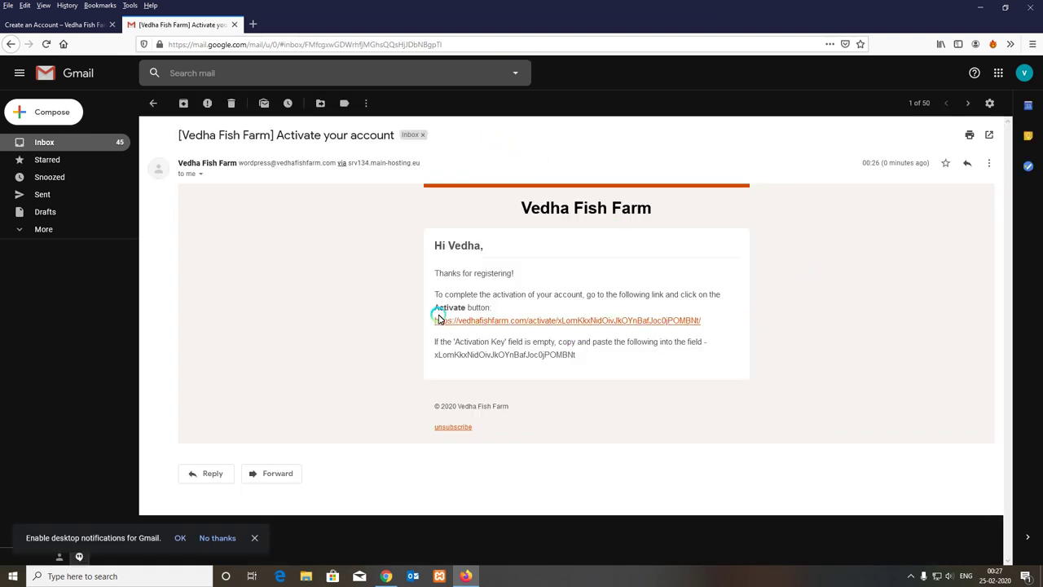
Follow the activation link in the email and activate the new account with the prefilled activation key
{"action": "left_click", "coordinate": [571, 321]}
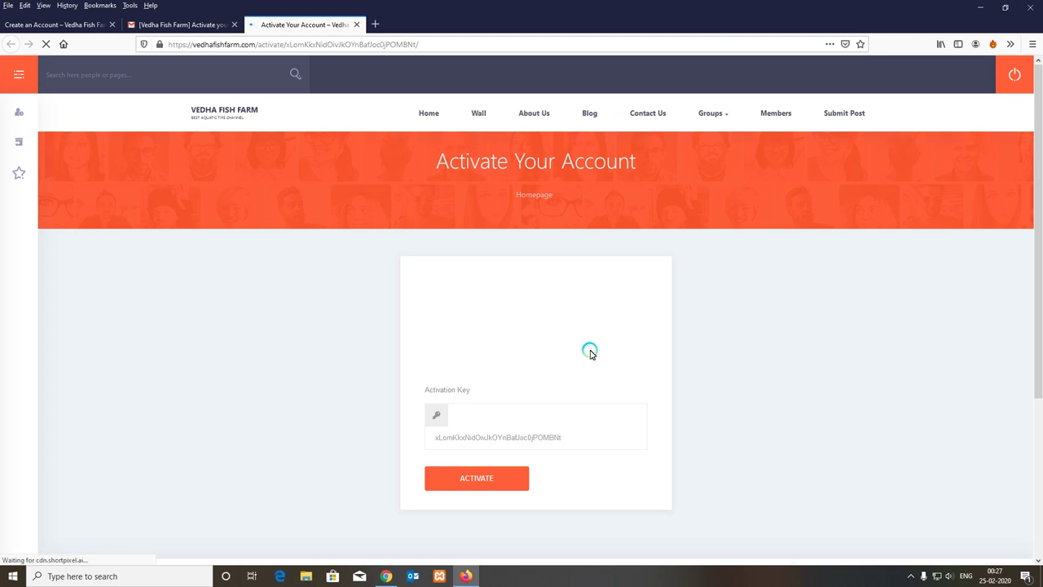
{"action": "left_click", "coordinate": [480, 481]}
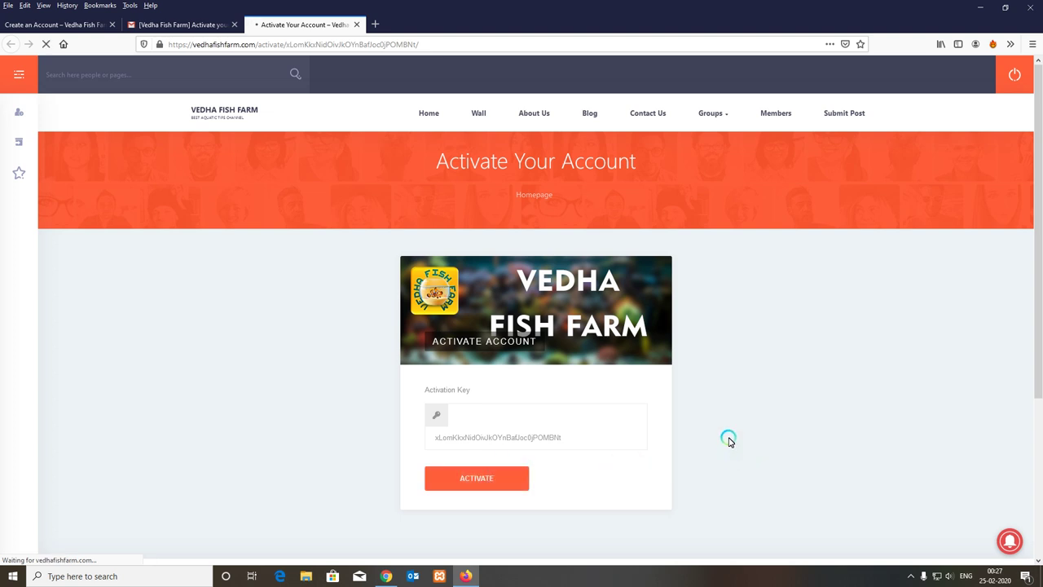
{"action": "scroll", "coordinate": [730, 440], "scroll_direction": "down", "scroll_amount": 2}
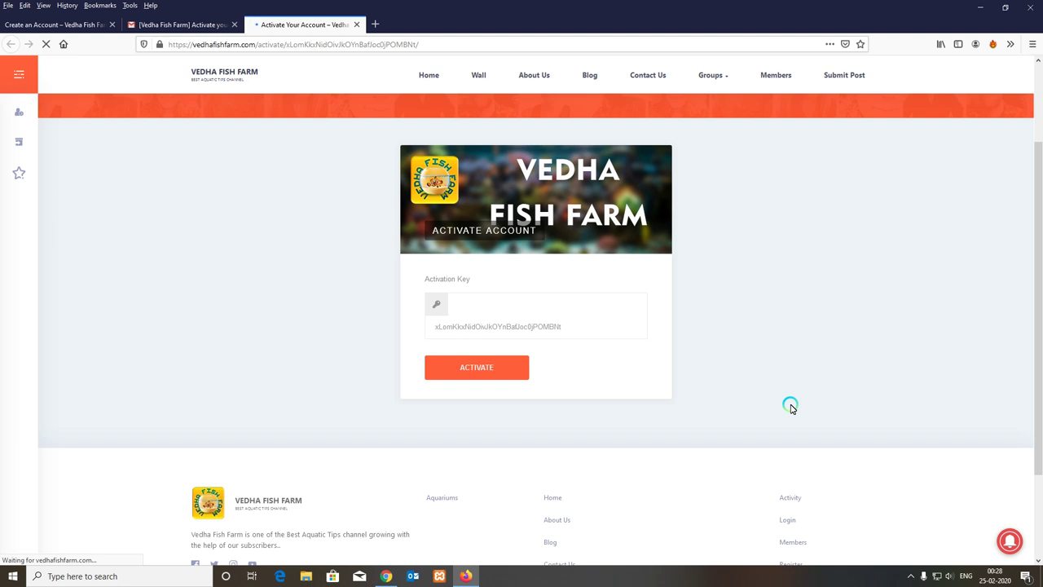
{"action": "left_click", "coordinate": [476, 367]}
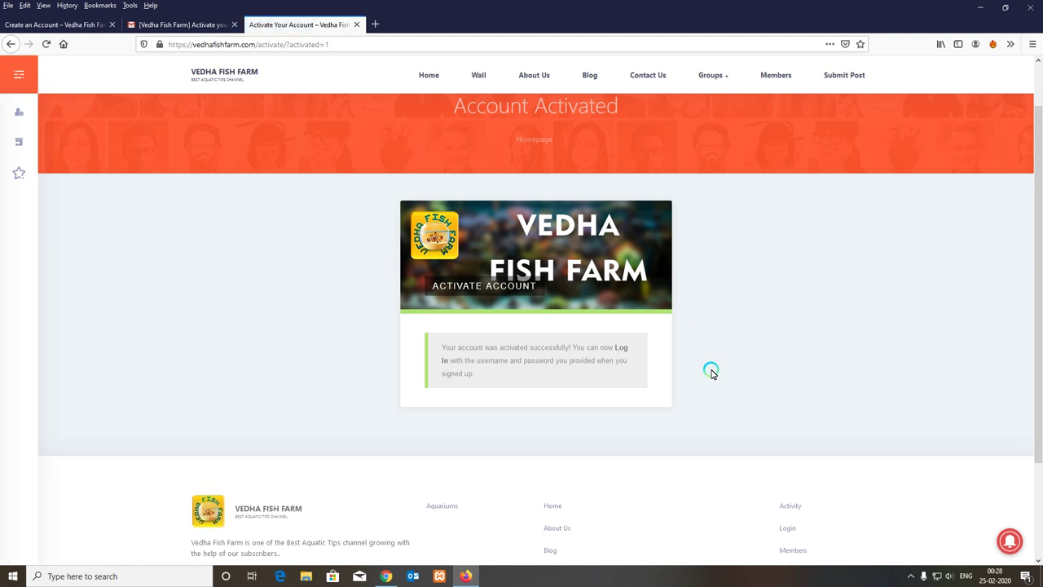
{"action": "scroll", "coordinate": [778, 368], "scroll_direction": "up", "scroll_amount": 1}
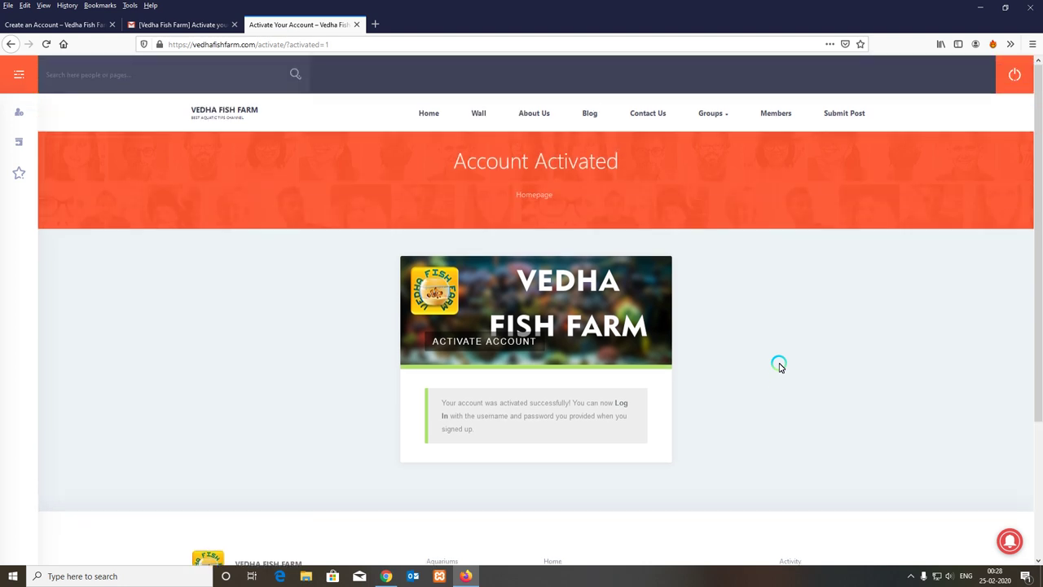
Log in to Vedha Fish Farm with the registered username and account password, without saving the login in the browser
{"action": "left_click", "coordinate": [1015, 77]}
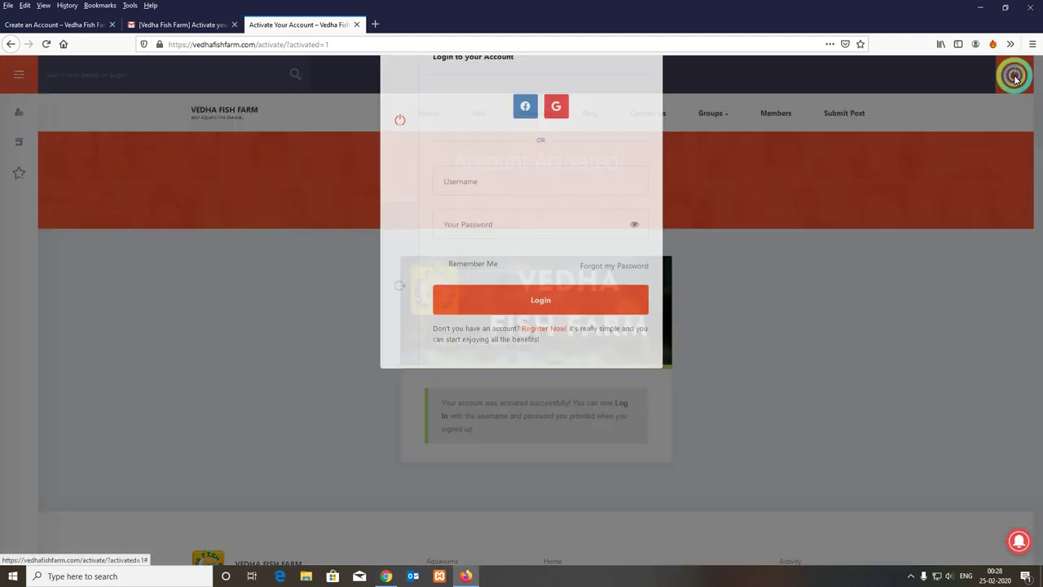
{"action": "left_click", "coordinate": [502, 221]}
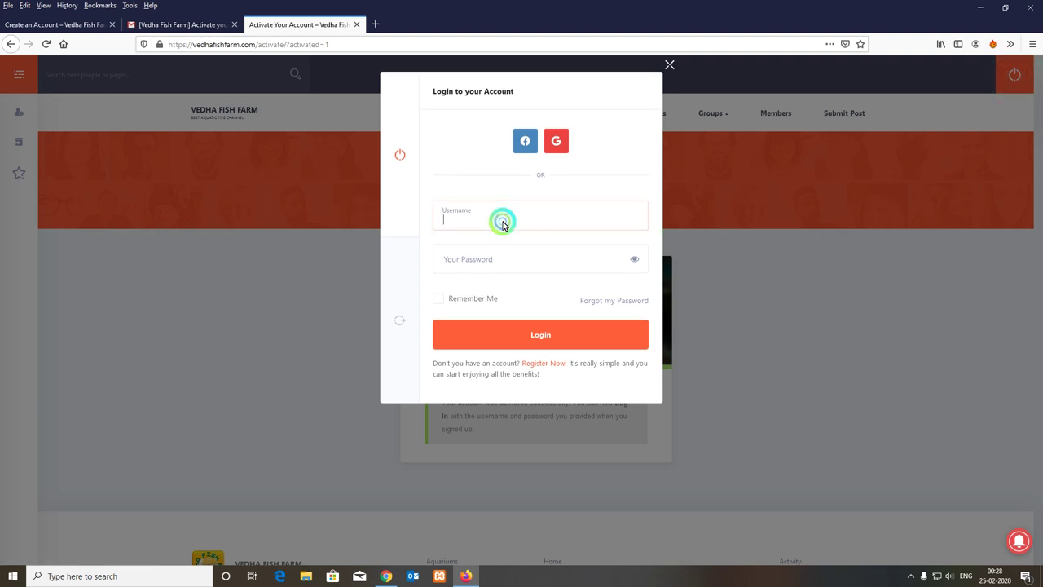
{"action": "type", "text": "vedha"}
{"action": "key", "text": "Tab"}
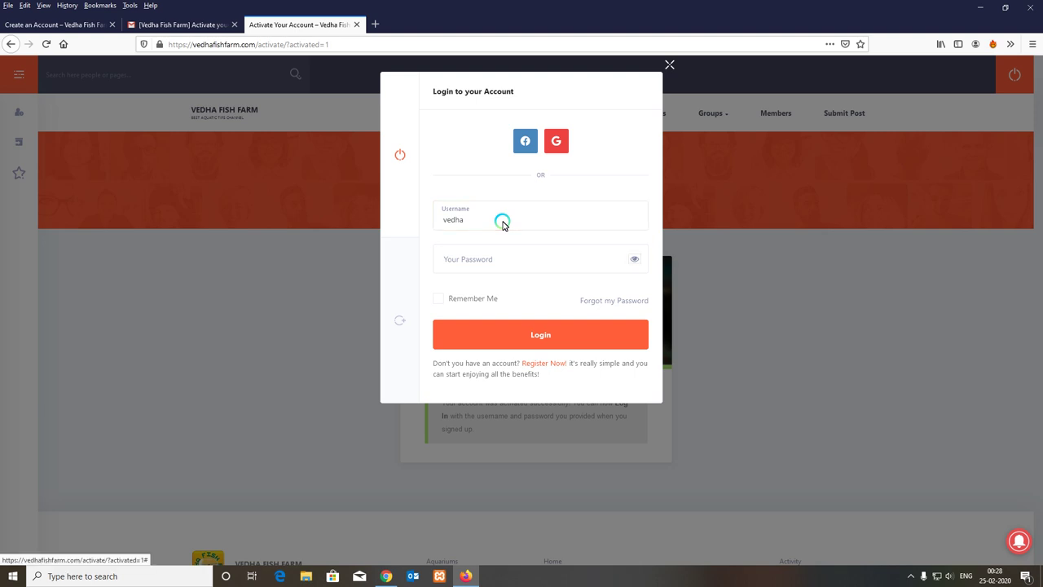
{"action": "key", "text": "Tab"}
{"action": "type", "text": "******"}
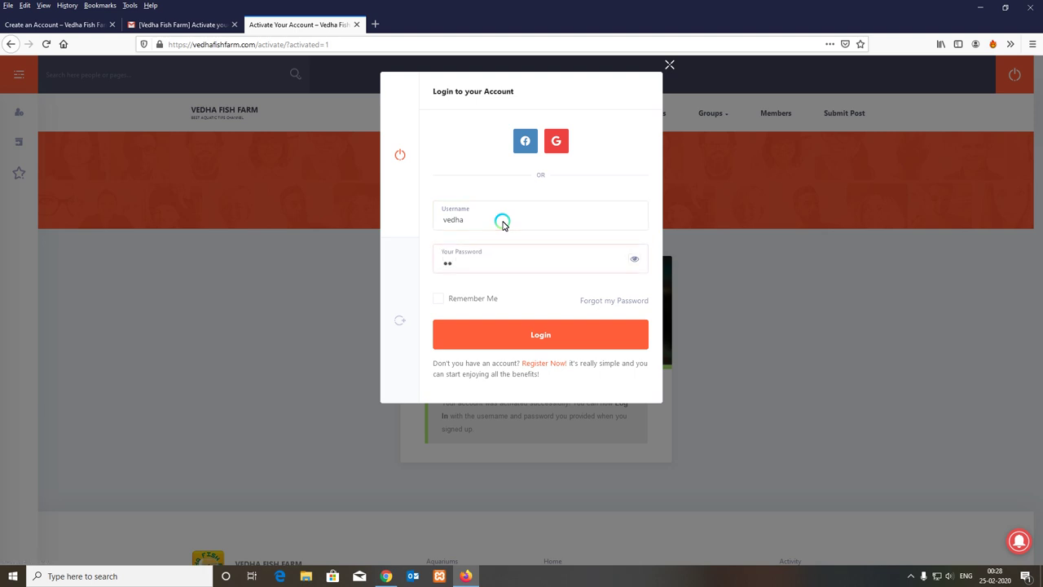
{"action": "type", "text": "***"}
{"action": "left_click", "coordinate": [495, 330]}
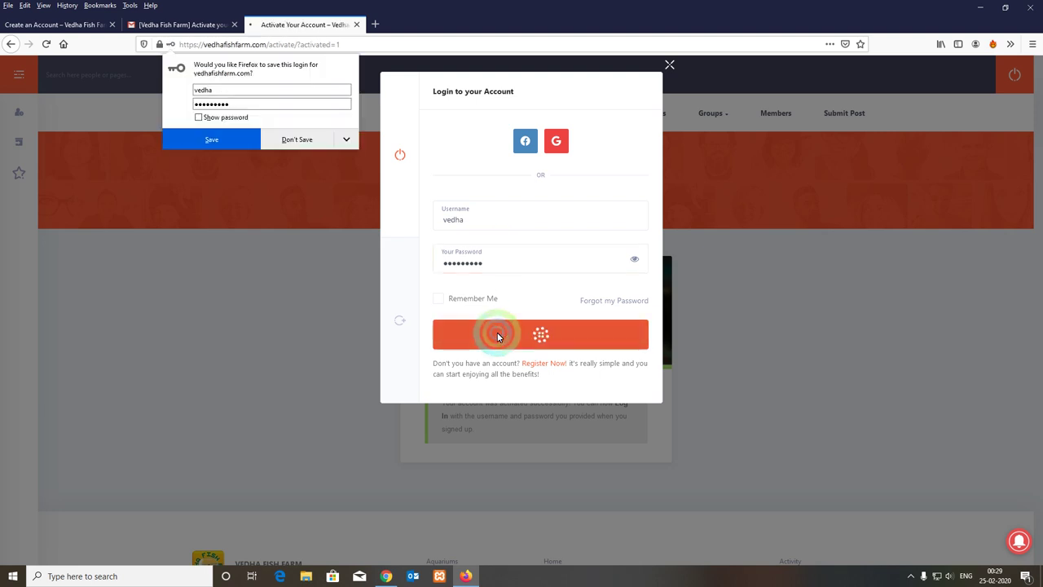
{"action": "left_click", "coordinate": [316, 136]}
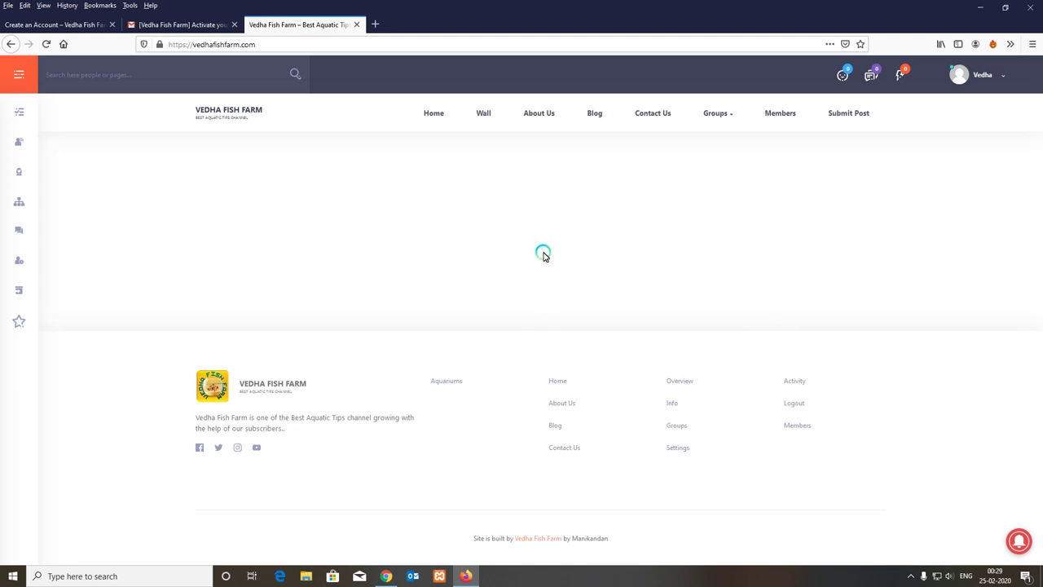
Open the site's Wall and examine the activity feed, the members list, and the groups widgets
{"action": "left_click", "coordinate": [482, 115]}
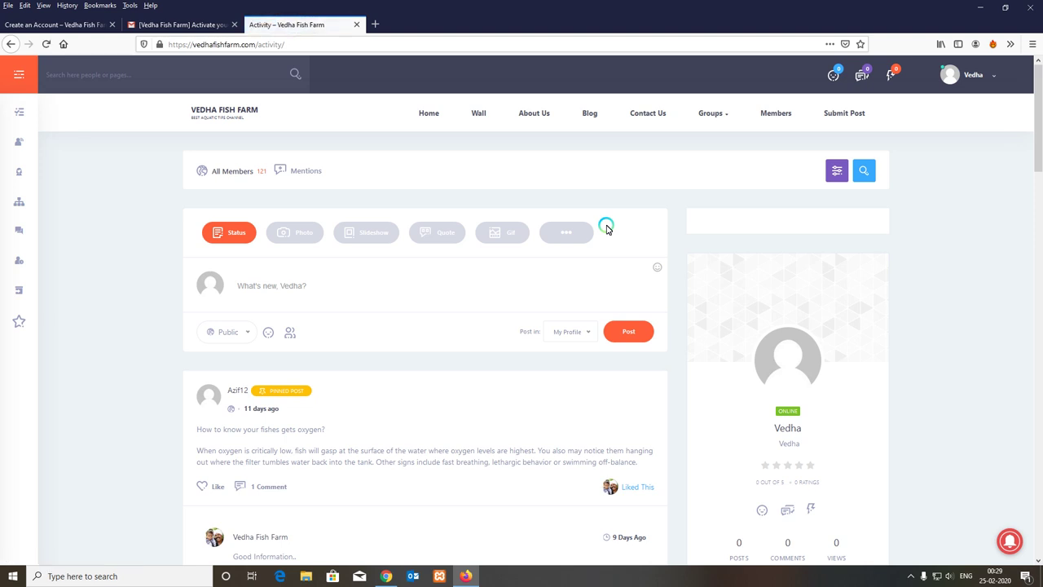
{"action": "scroll", "coordinate": [678, 303], "scroll_direction": "down", "scroll_amount": 3}
{"action": "scroll", "coordinate": [678, 304], "scroll_direction": "down", "scroll_amount": 3}
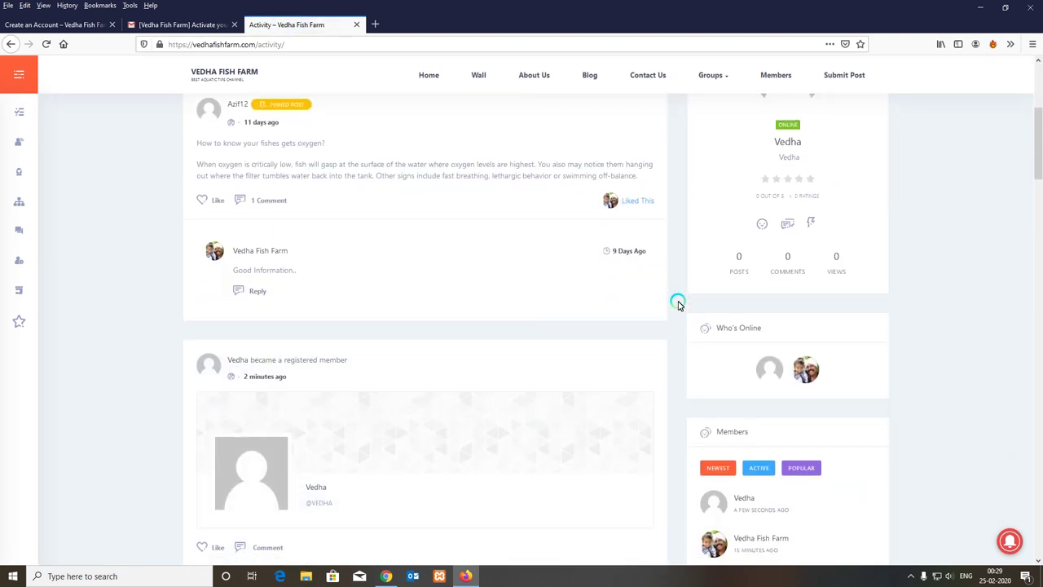
{"action": "scroll", "coordinate": [678, 303], "scroll_direction": "down", "scroll_amount": 3}
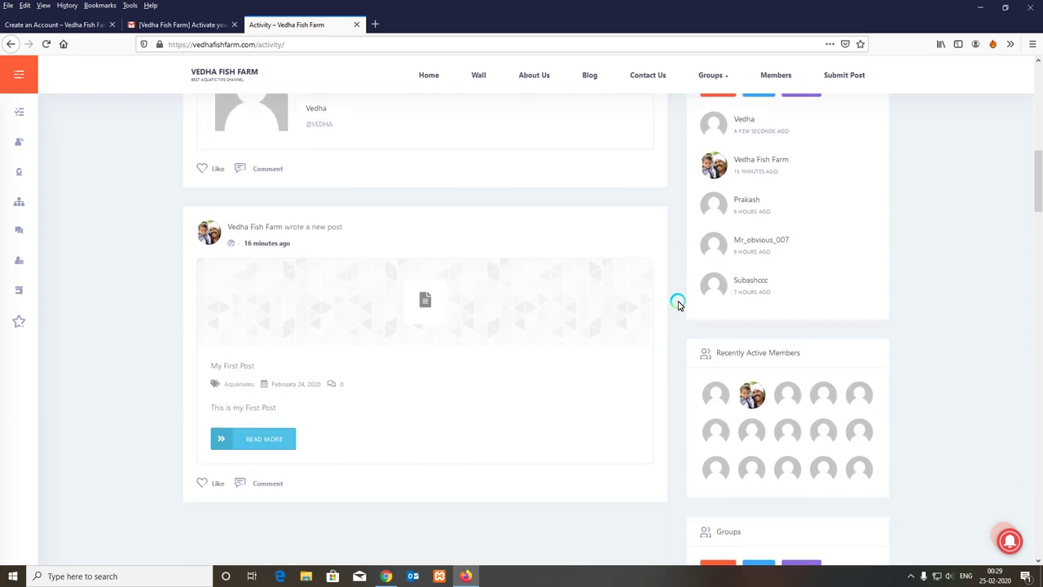
{"action": "scroll", "coordinate": [678, 303], "scroll_direction": "up", "scroll_amount": 4}
{"action": "scroll", "coordinate": [678, 303], "scroll_direction": "down", "scroll_amount": 2}
{"action": "scroll", "coordinate": [678, 303], "scroll_direction": "down", "scroll_amount": 15}
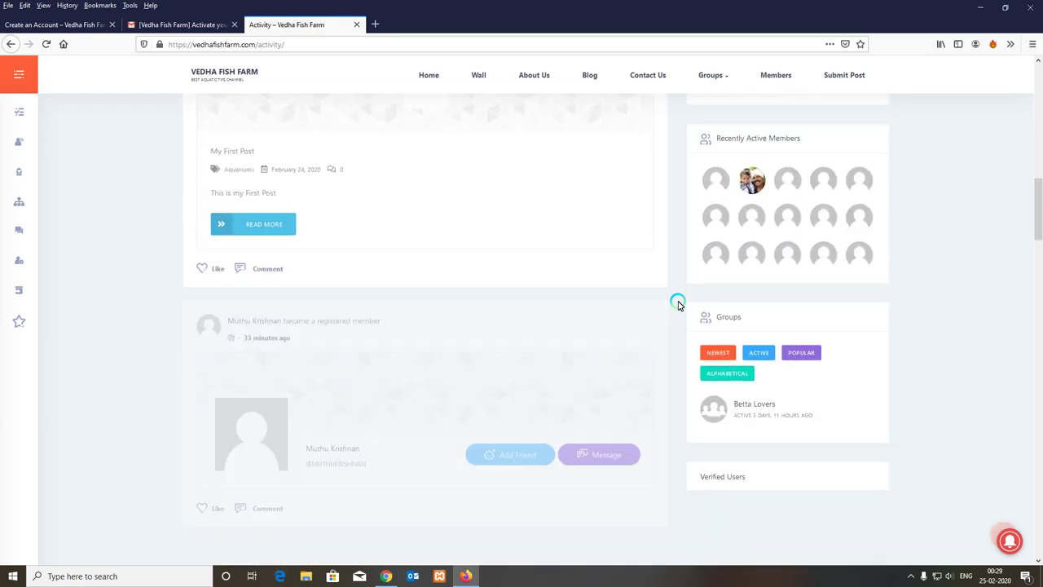
{"action": "scroll", "coordinate": [678, 304], "scroll_direction": "down", "scroll_amount": 10}
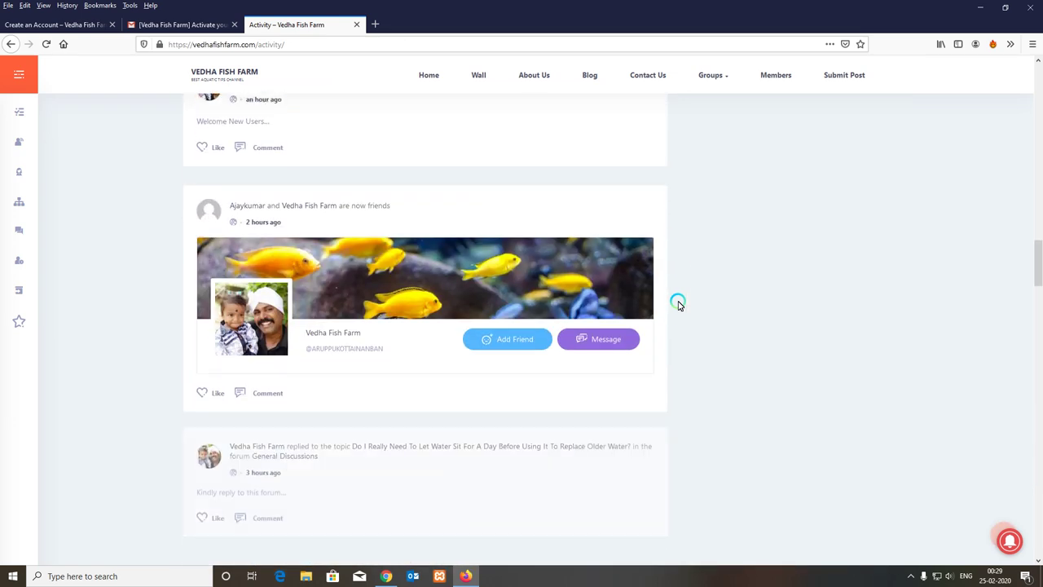
{"action": "scroll", "coordinate": [678, 304], "scroll_direction": "up", "scroll_amount": 15}
{"action": "scroll", "coordinate": [678, 304], "scroll_direction": "up", "scroll_amount": 15}
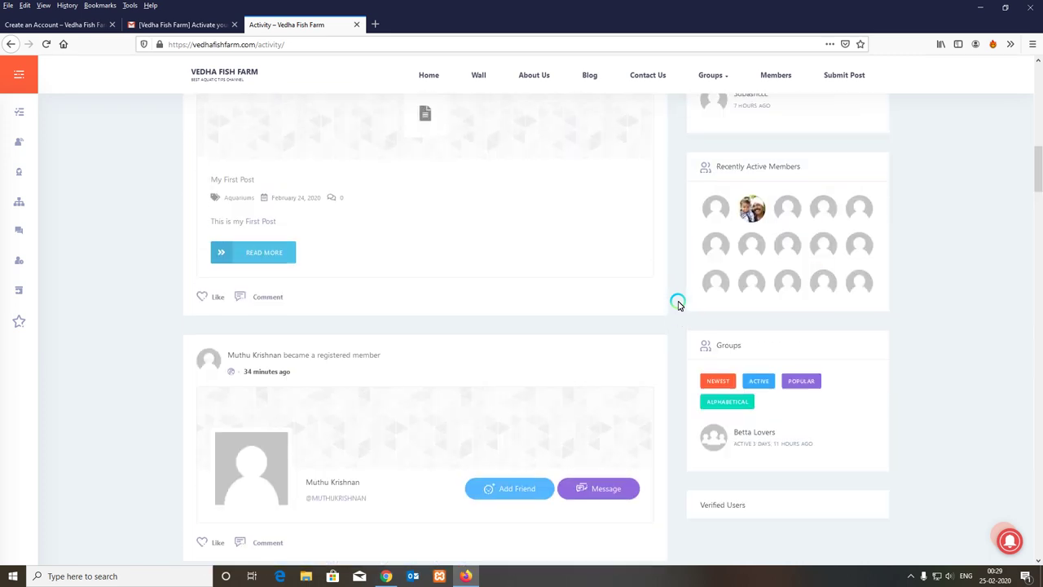
{"action": "scroll", "coordinate": [678, 304], "scroll_direction": "up", "scroll_amount": 3}
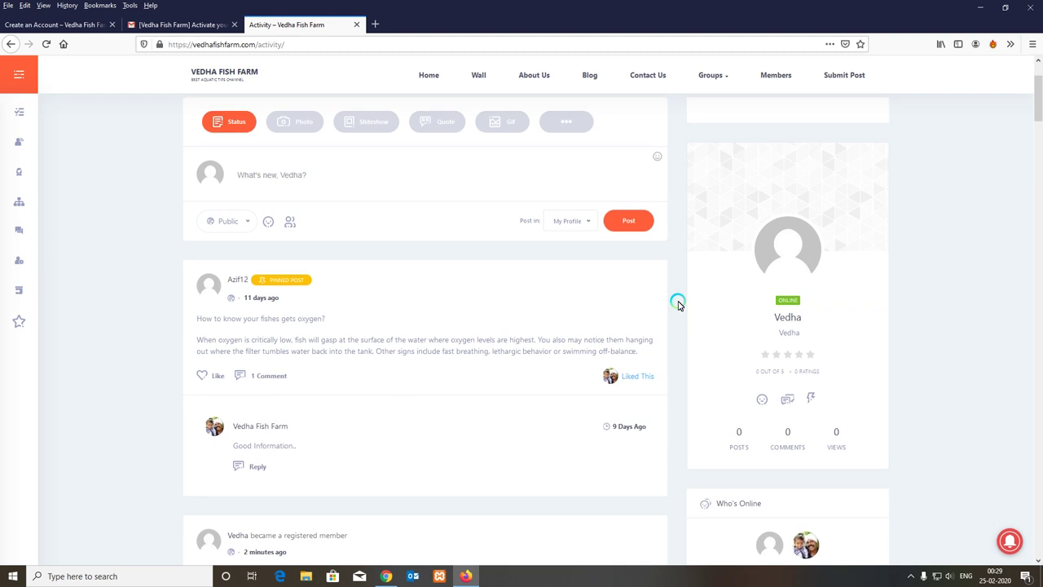
View the Vedha Fish Farm member's profile from Who's Online, and examine the logged-in account's own profile page
{"action": "scroll", "coordinate": [678, 303], "scroll_direction": "down", "scroll_amount": 3}
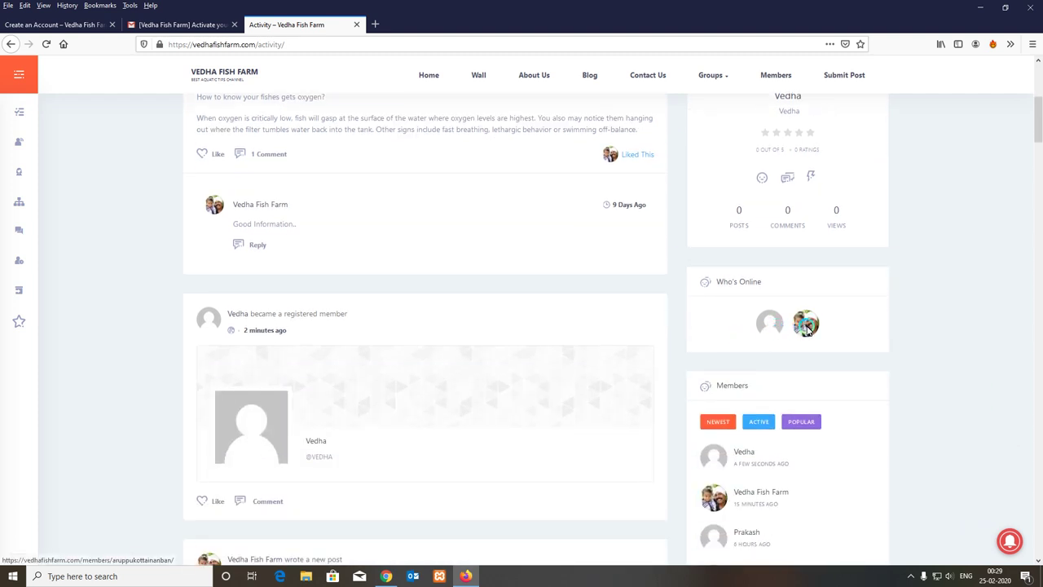
{"action": "left_click", "coordinate": [804, 327]}
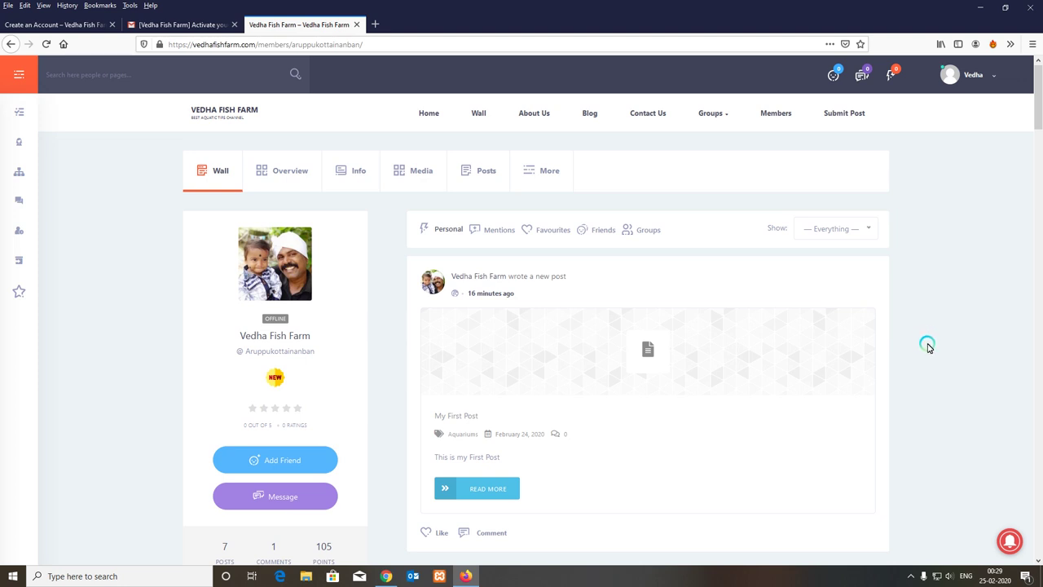
{"action": "left_click", "coordinate": [950, 77]}
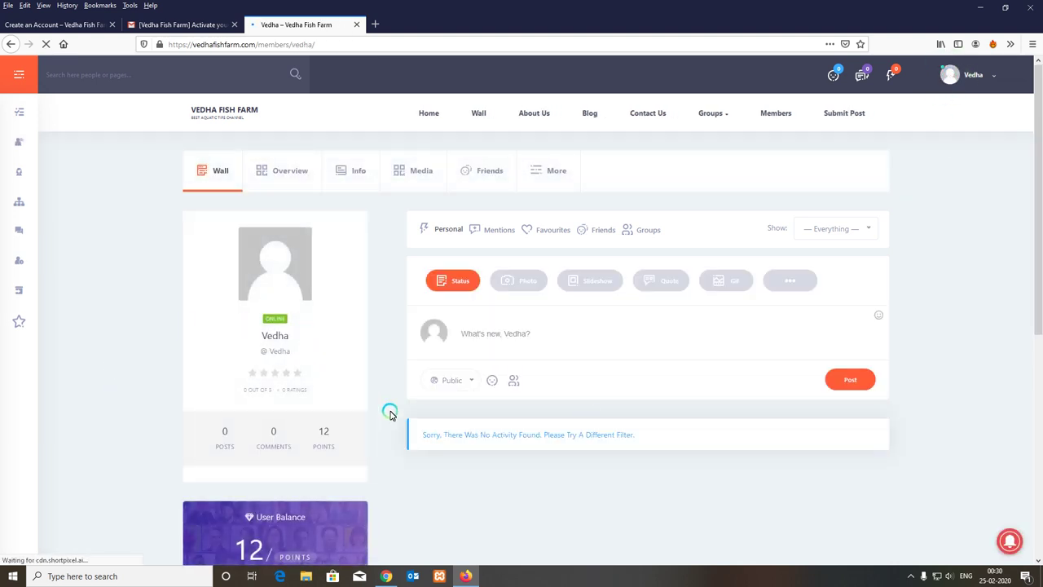
{"action": "scroll", "coordinate": [390, 414], "scroll_direction": "down", "scroll_amount": 3}
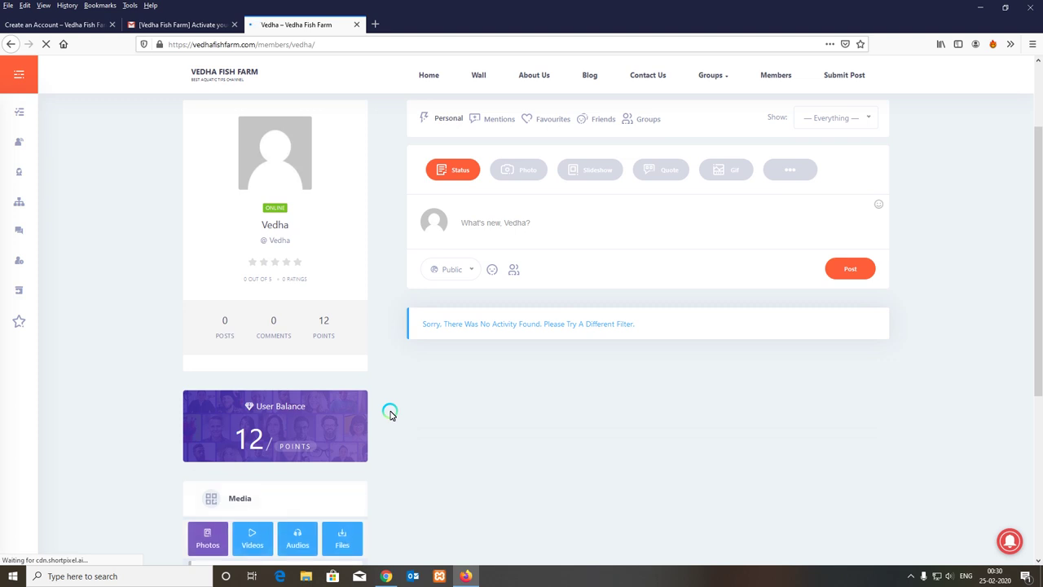
{"action": "scroll", "coordinate": [390, 414], "scroll_direction": "down", "scroll_amount": 3}
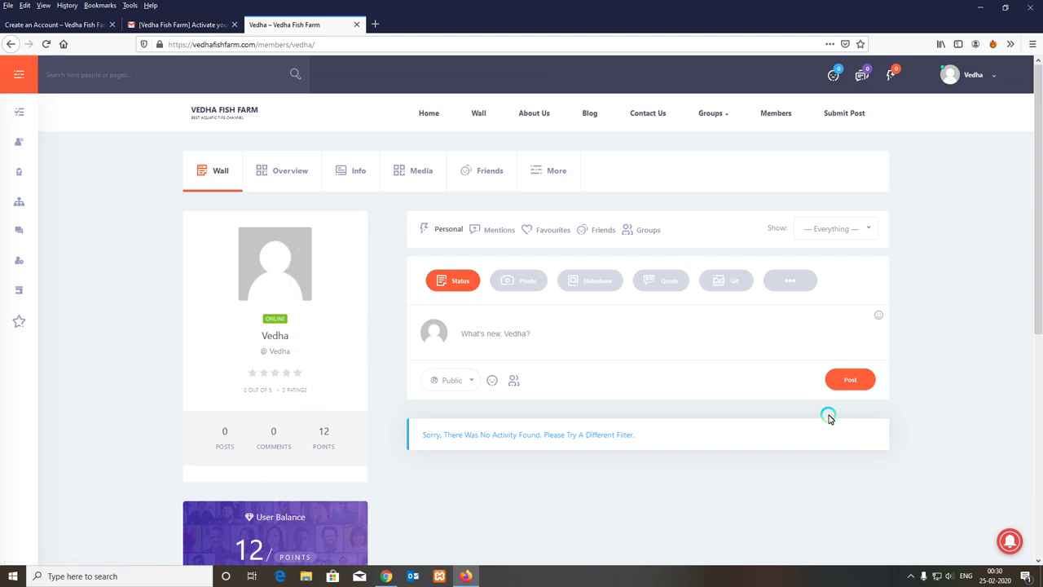
Open the account's Profile Settings and examine the Profile Info fields, from name and birthday to short info
{"action": "mouse_move", "coordinate": [950, 74]}
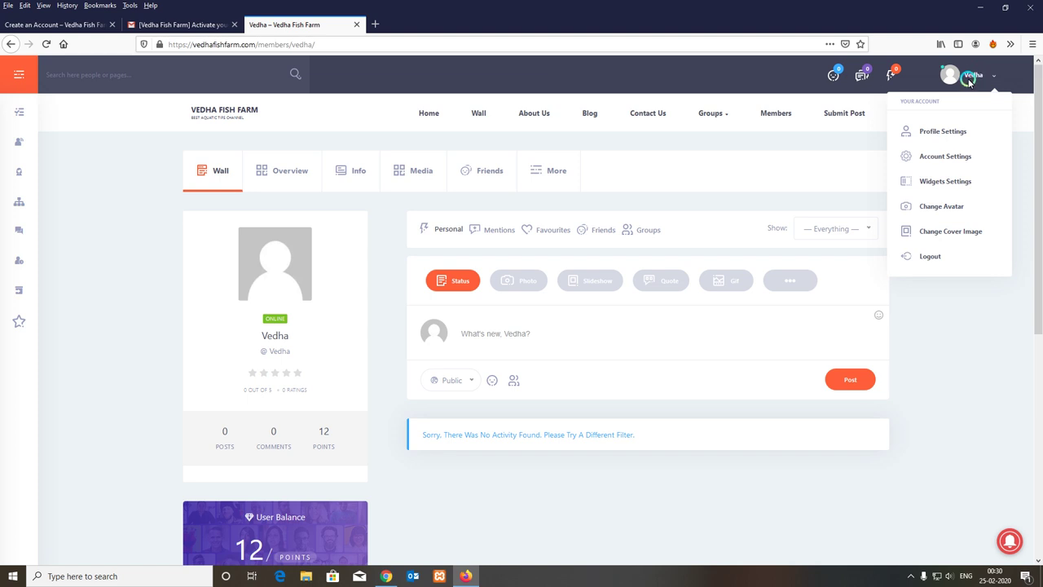
{"action": "left_click", "coordinate": [944, 133]}
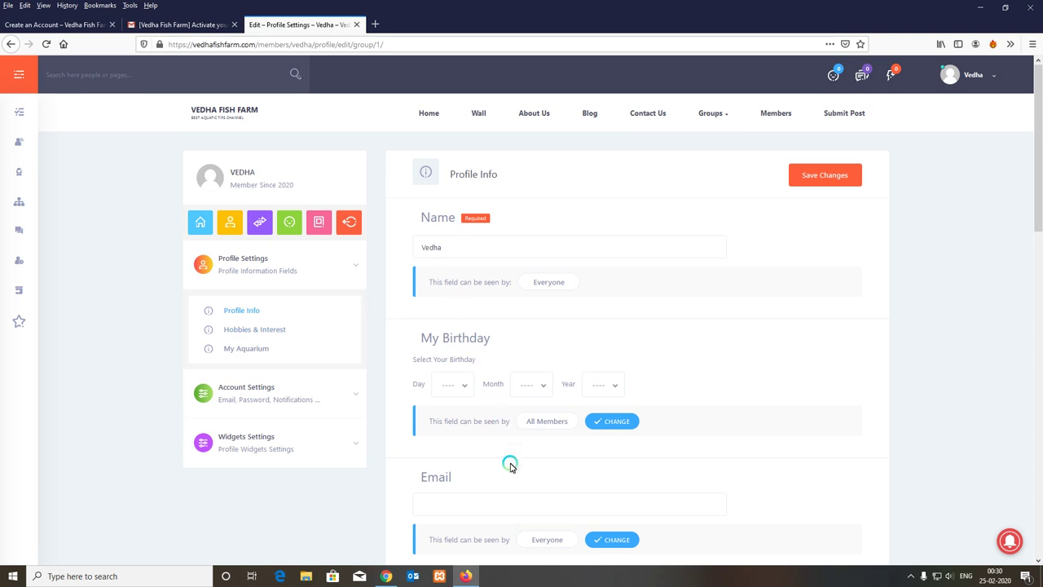
{"action": "scroll", "coordinate": [510, 465], "scroll_direction": "down", "scroll_amount": 7}
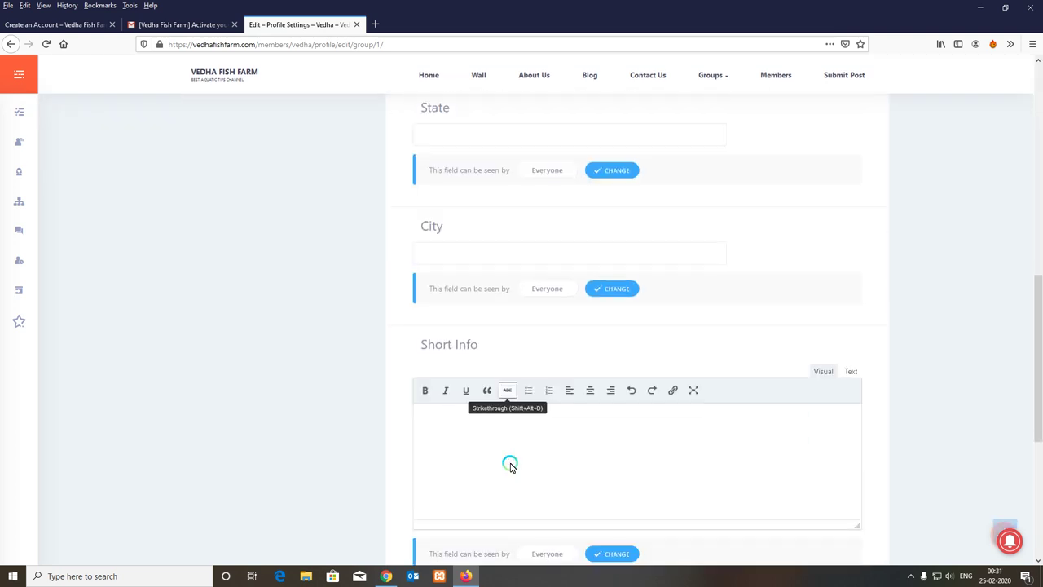
{"action": "scroll", "coordinate": [510, 465], "scroll_direction": "down", "scroll_amount": 5}
{"action": "scroll", "coordinate": [510, 466], "scroll_direction": "up", "scroll_amount": 12}
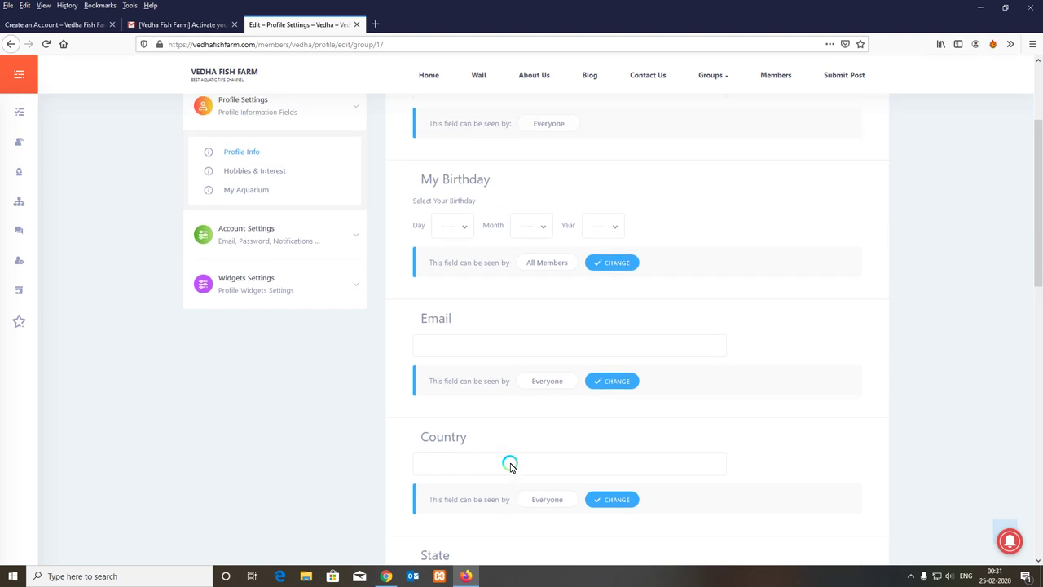
Open the Hobbies & Interest profile settings and examine the My Hobbies and My Interest fields
{"action": "left_click", "coordinate": [270, 171]}
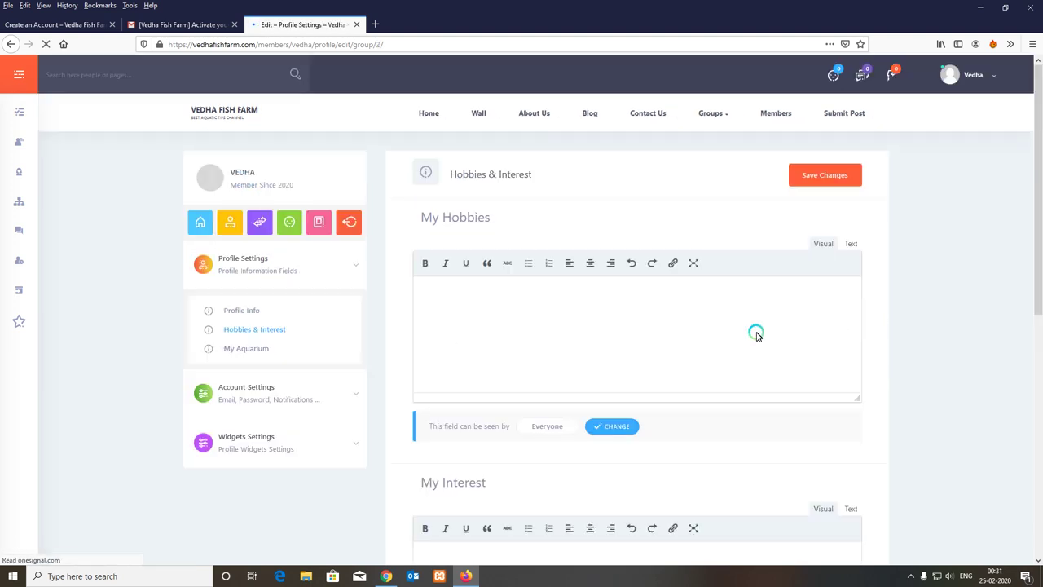
{"action": "scroll", "coordinate": [587, 368], "scroll_direction": "down", "scroll_amount": 4}
{"action": "scroll", "coordinate": [420, 307], "scroll_direction": "up", "scroll_amount": 3}
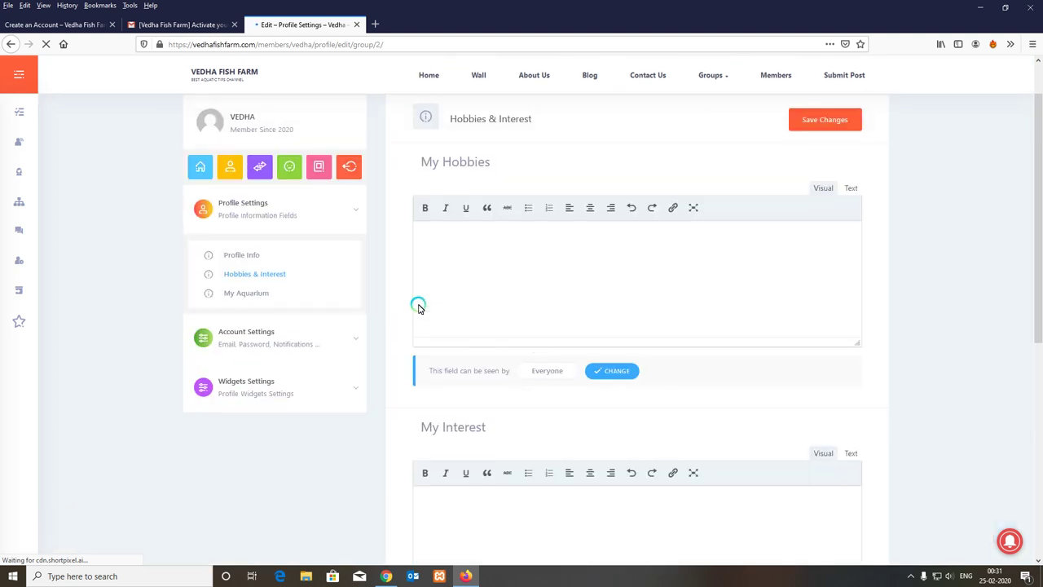
Open the My Aquarium profile settings and examine its fields, including Fishes I Have and Fishes I Like
{"action": "left_click", "coordinate": [248, 295]}
{"action": "scroll", "coordinate": [737, 337], "scroll_direction": "down", "scroll_amount": 3}
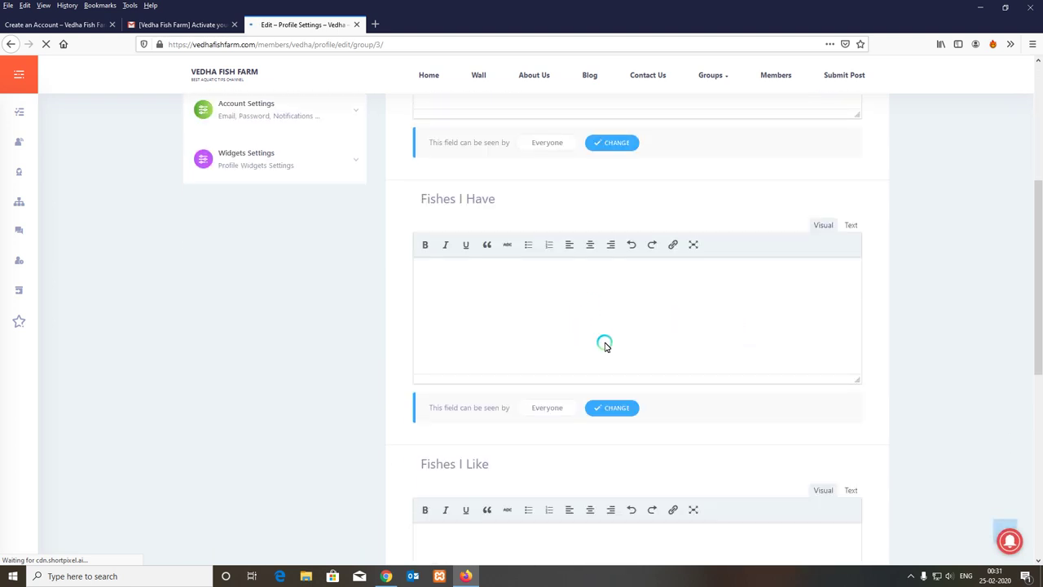
{"action": "scroll", "coordinate": [604, 344], "scroll_direction": "down", "scroll_amount": 3}
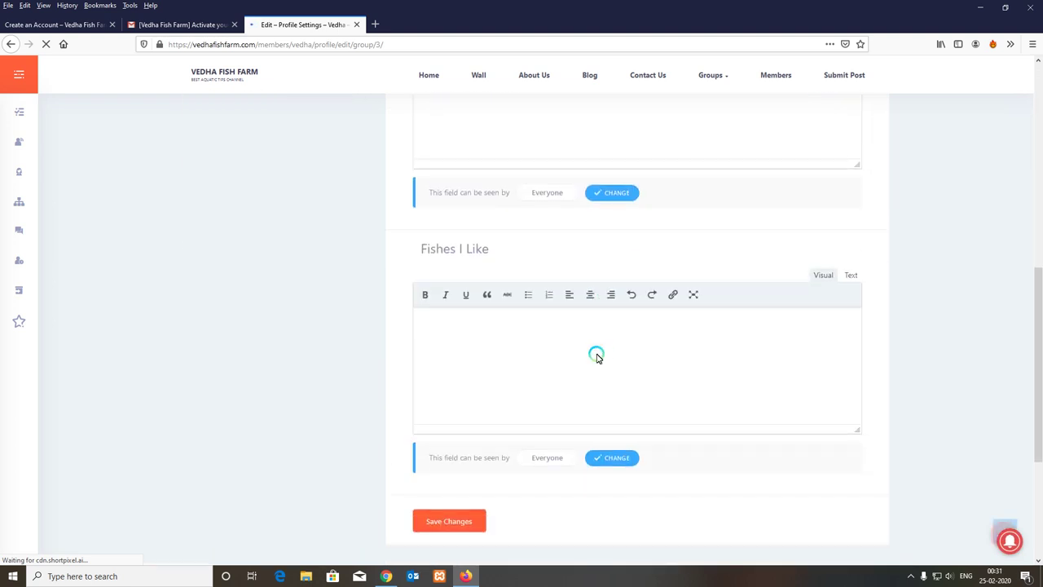
{"action": "scroll", "coordinate": [597, 356], "scroll_direction": "up", "scroll_amount": 5}
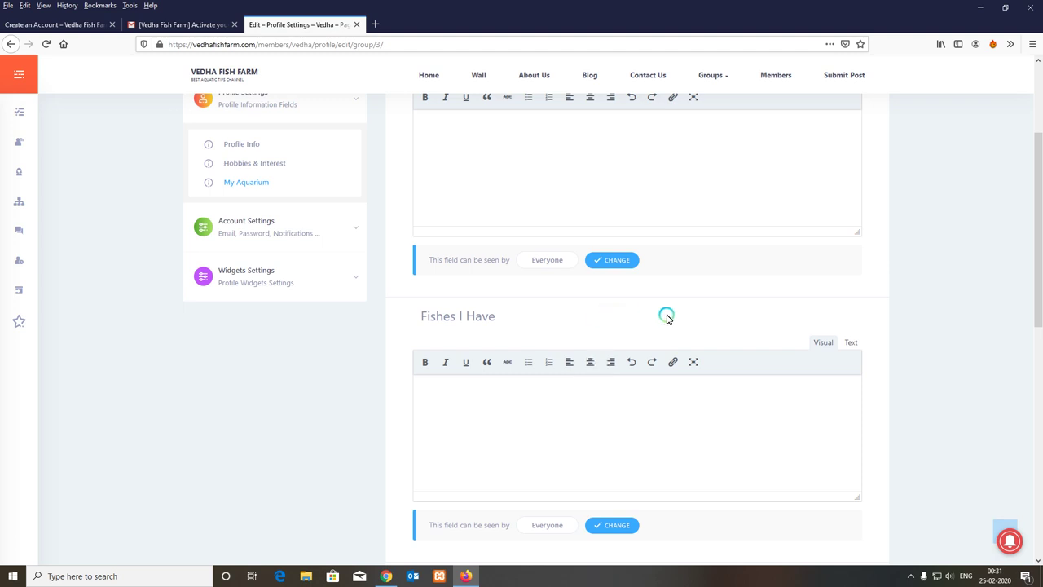
Examine the visibility options for the Type Of Aquarium field, from Everyone to My Friends, and close them without changing the choice
{"action": "scroll", "coordinate": [718, 320], "scroll_direction": "up", "scroll_amount": 2}
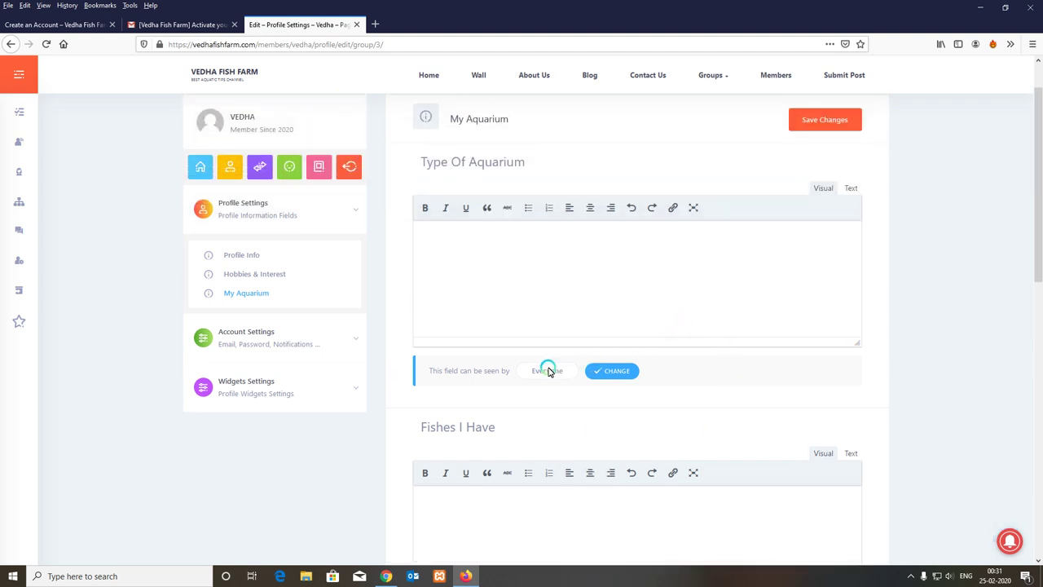
{"action": "left_click", "coordinate": [607, 371]}
{"action": "scroll", "coordinate": [601, 376], "scroll_direction": "down", "scroll_amount": 2}
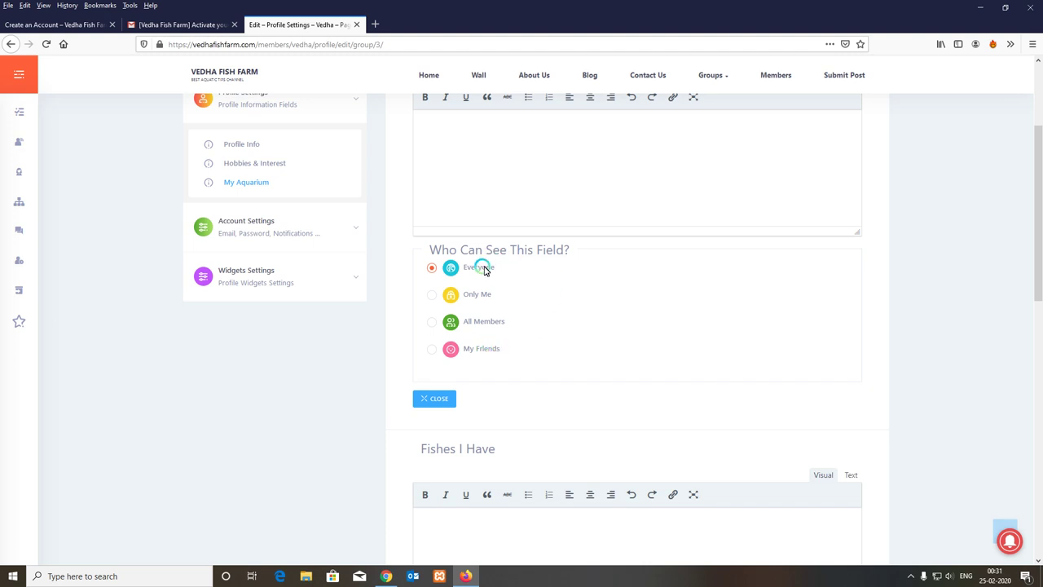
{"action": "left_click", "coordinate": [440, 397]}
{"action": "scroll", "coordinate": [927, 285], "scroll_direction": "up", "scroll_amount": 3}
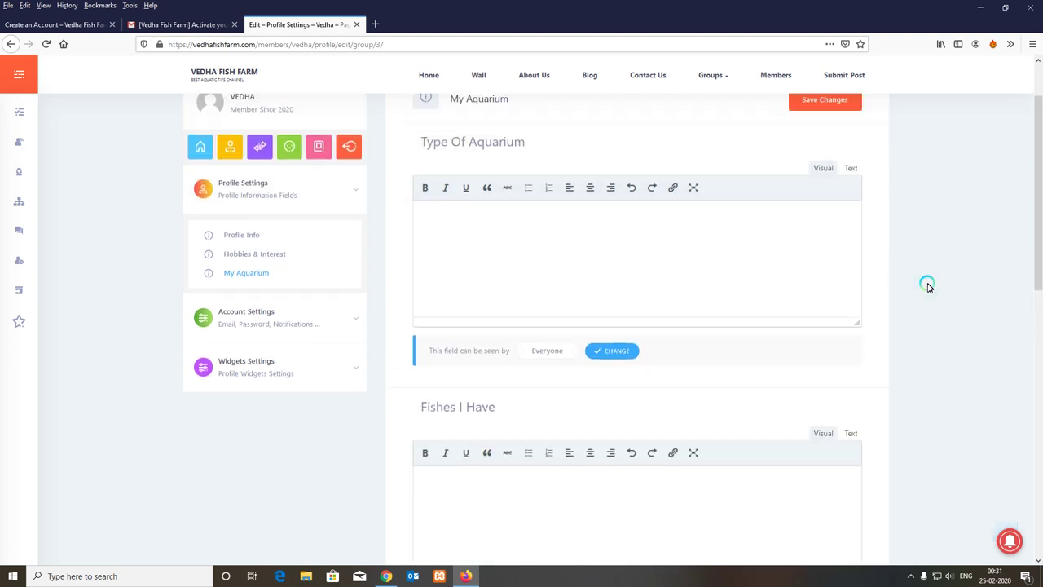
Expand Account Settings and Widgets Settings in the profile settings and examine the options each one contains
{"action": "left_click", "coordinate": [355, 340]}
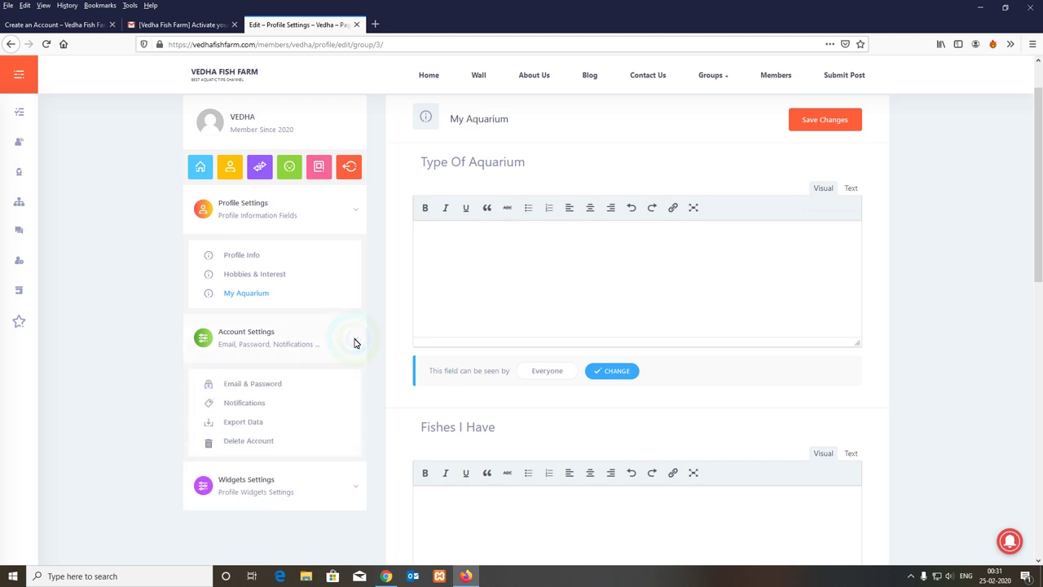
{"action": "scroll", "coordinate": [349, 342], "scroll_direction": "down", "scroll_amount": 2}
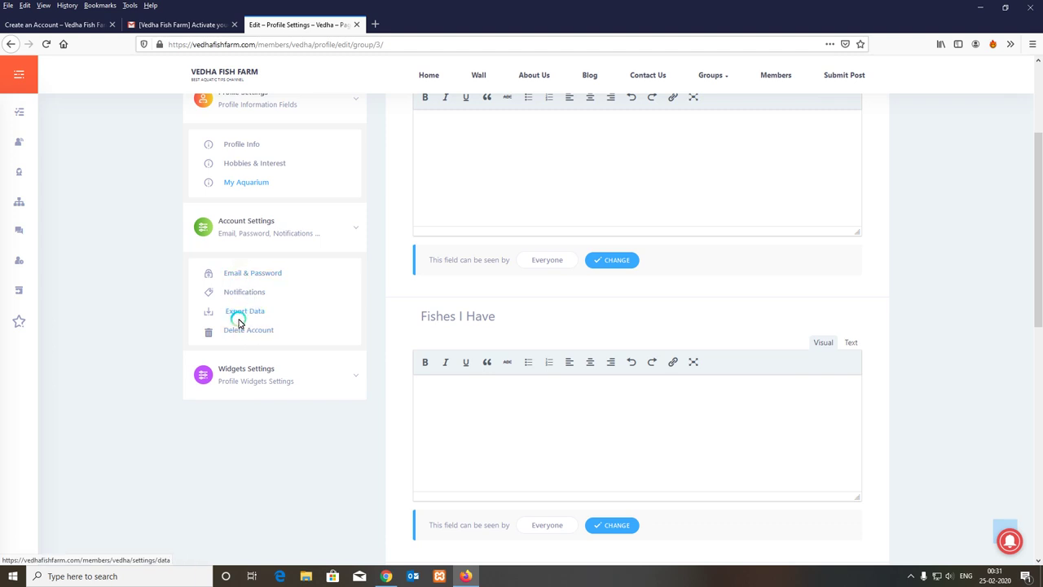
{"action": "left_click", "coordinate": [351, 377]}
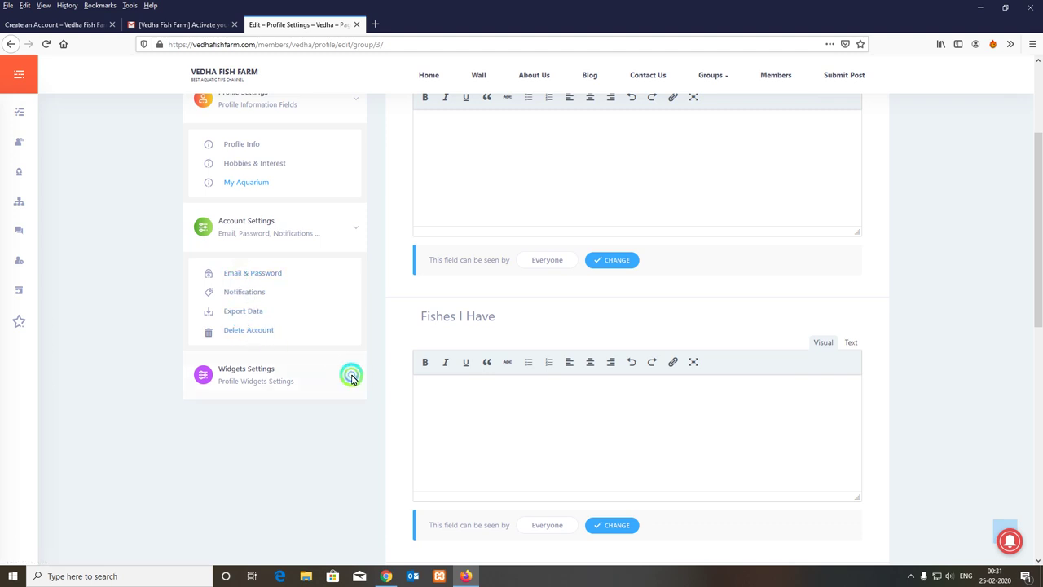
{"action": "scroll", "coordinate": [367, 396], "scroll_direction": "down", "scroll_amount": 2}
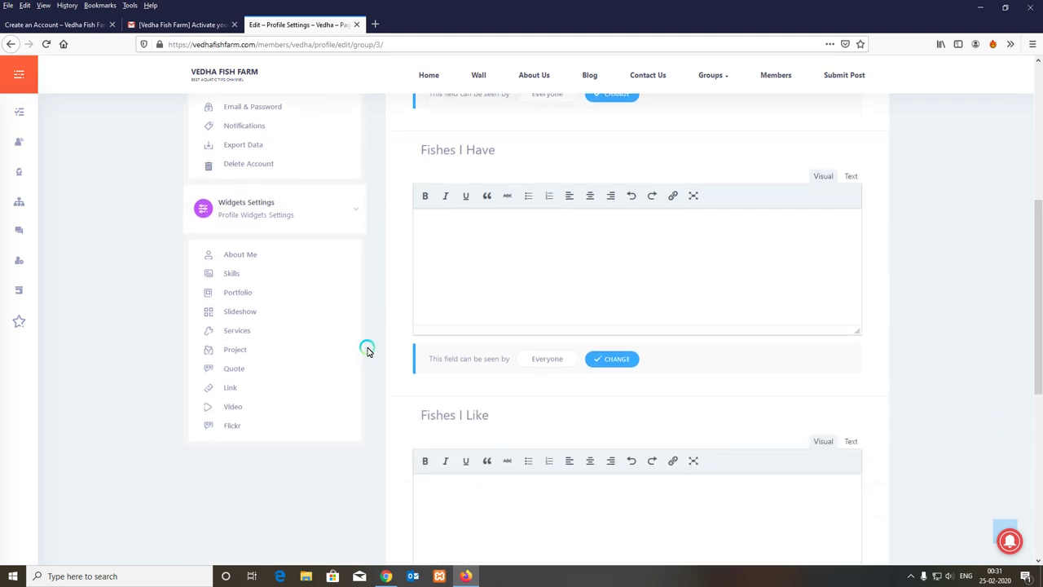
{"action": "left_click", "coordinate": [256, 255]}
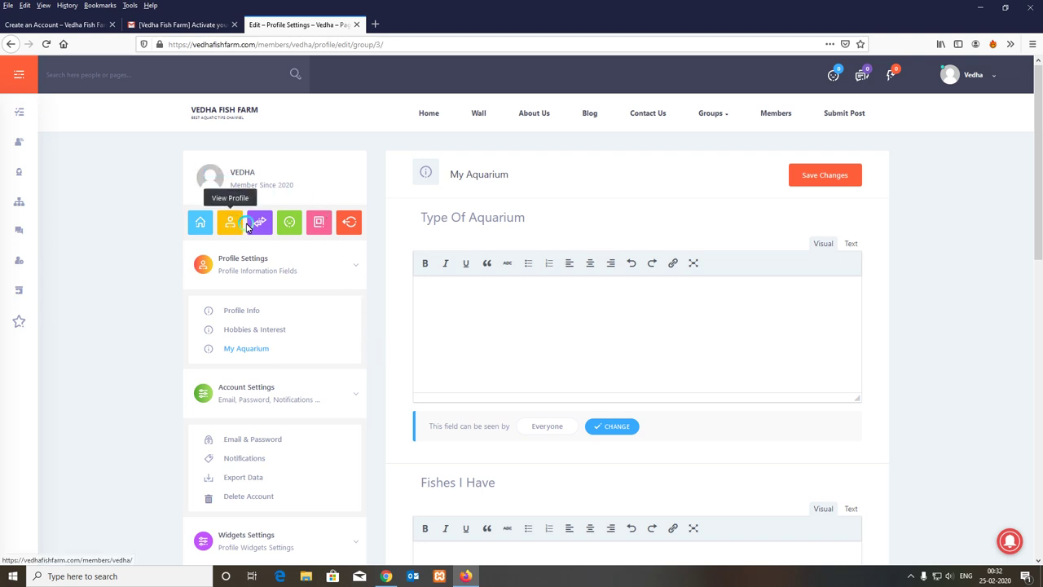
Open the Profile Avatar settings and upload logo.jpg from the youtube folder on New Volume (E:) as the profile photo
{"action": "left_click", "coordinate": [290, 224]}
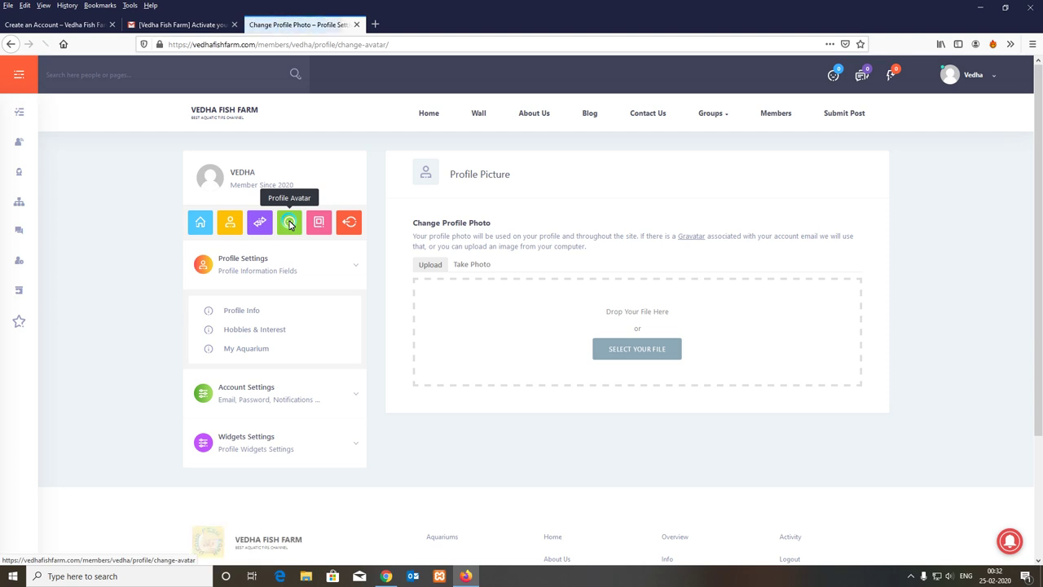
{"action": "left_click", "coordinate": [650, 353]}
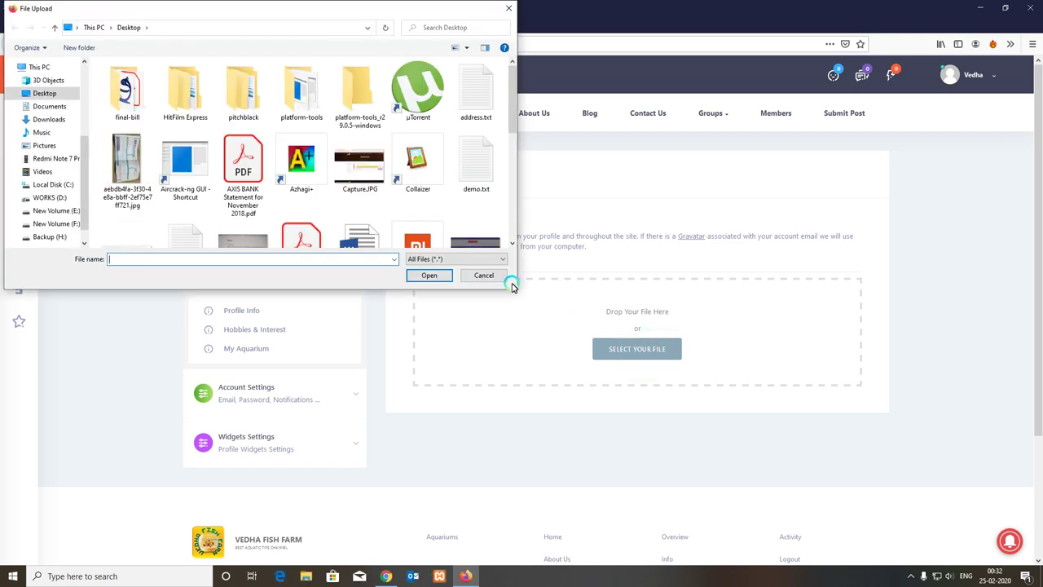
{"action": "left_click_drag", "start_coordinate": [513, 292], "coordinate": [697, 377]}
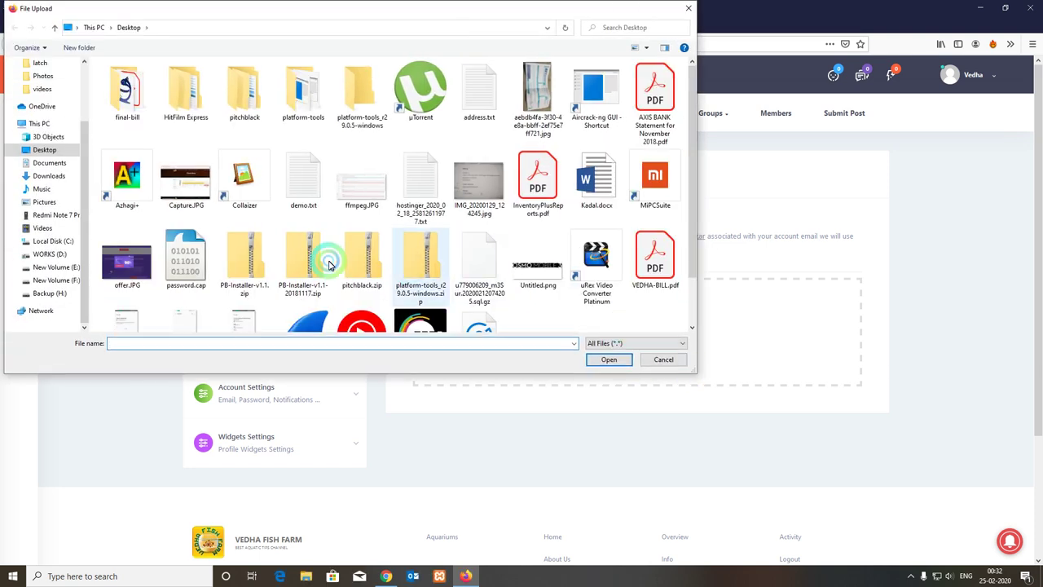
{"action": "left_click", "coordinate": [67, 271]}
{"action": "scroll", "coordinate": [400, 273], "scroll_direction": "down", "scroll_amount": 2}
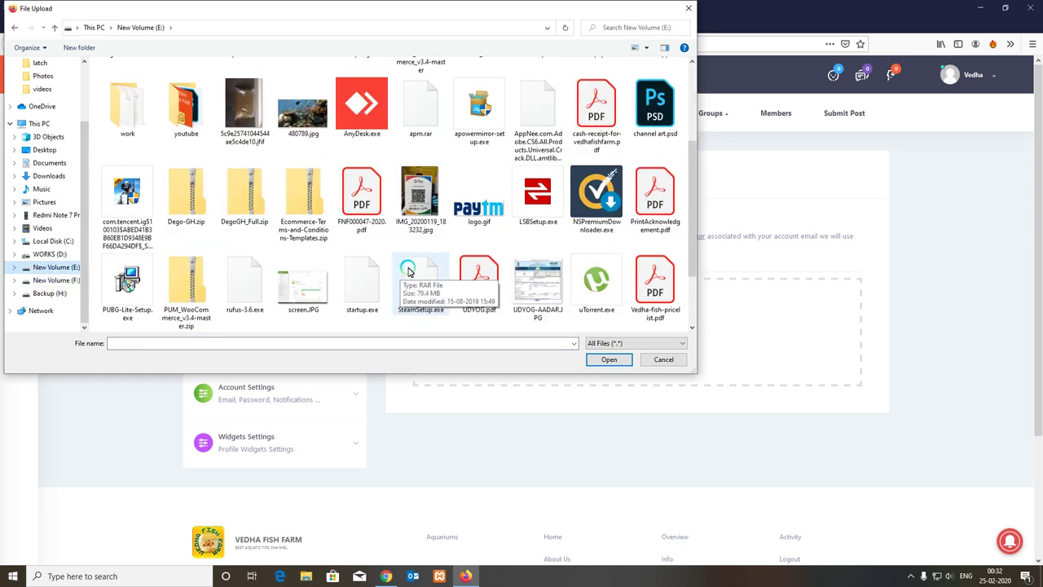
{"action": "scroll", "coordinate": [384, 245], "scroll_direction": "up", "scroll_amount": 2}
{"action": "double_click", "coordinate": [202, 271]}
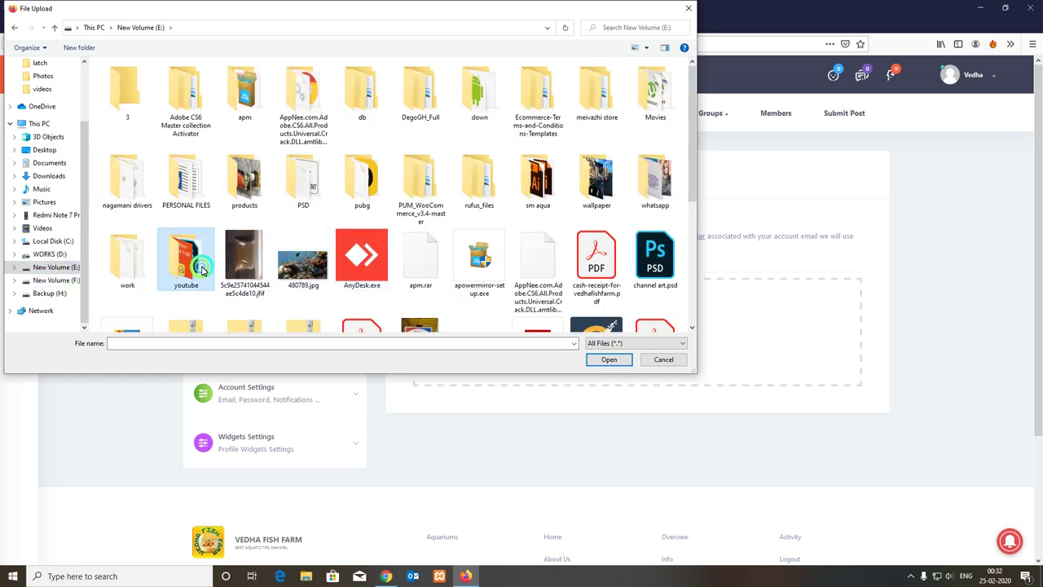
{"action": "scroll", "coordinate": [297, 306], "scroll_direction": "down", "scroll_amount": 1}
{"action": "left_click", "coordinate": [243, 204]}
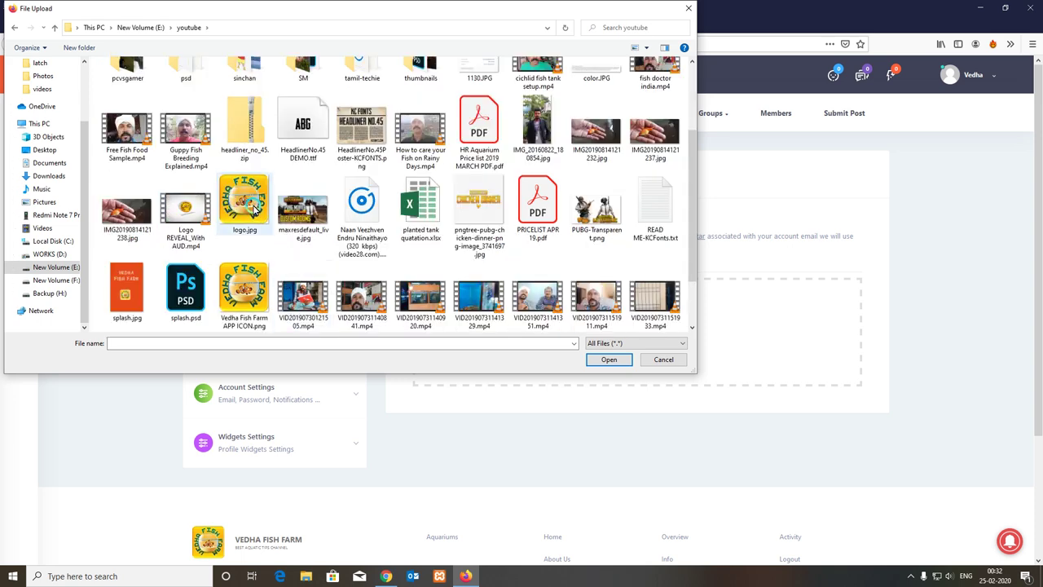
{"action": "left_click", "coordinate": [609, 359]}
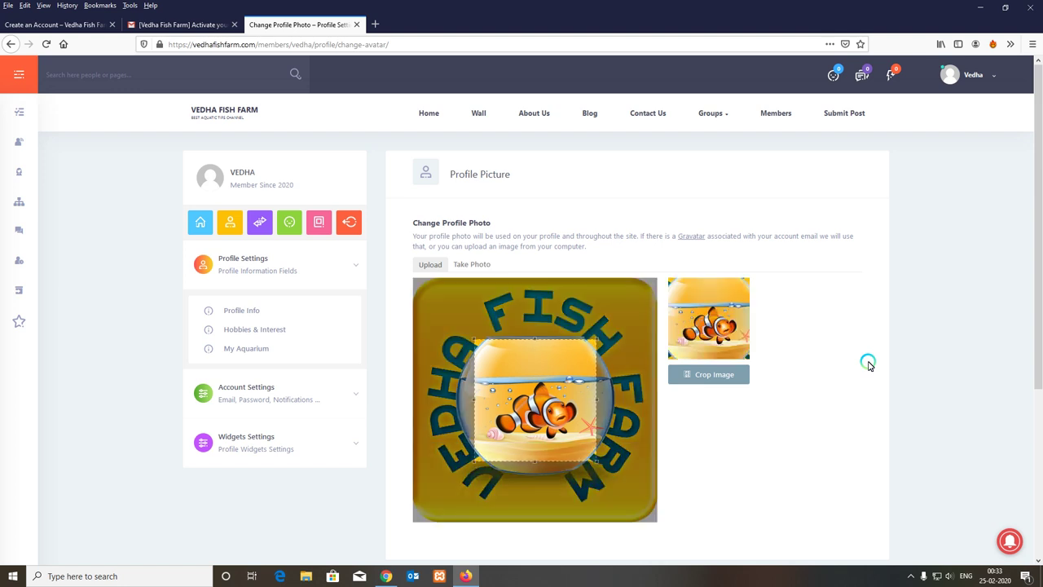
Expand the crop area to cover the whole logo and crop the image to save it as the profile photo
{"action": "scroll", "coordinate": [777, 429], "scroll_direction": "down", "scroll_amount": 3}
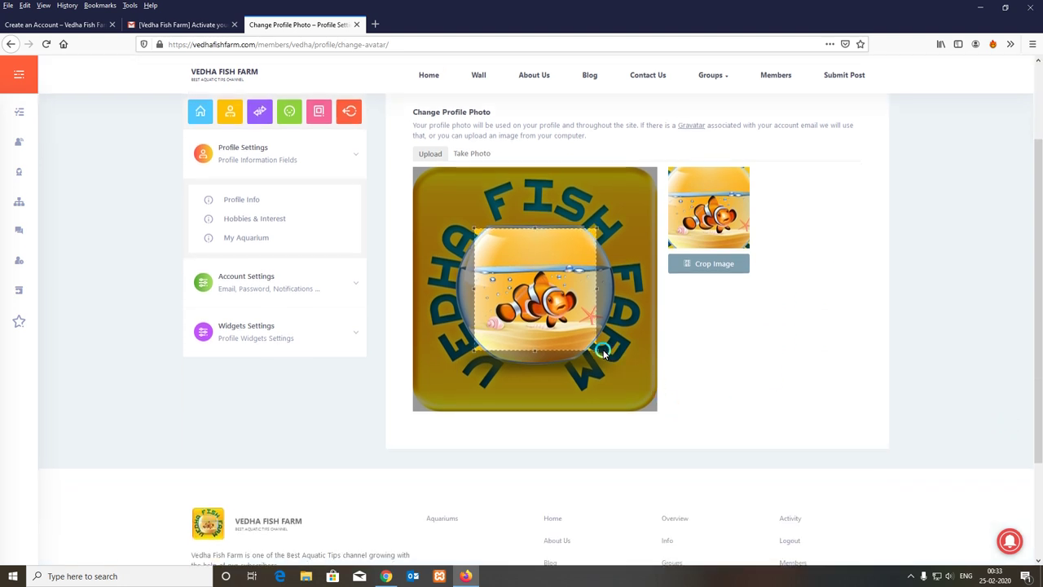
{"action": "left_click_drag", "start_coordinate": [593, 349], "coordinate": [654, 402]}
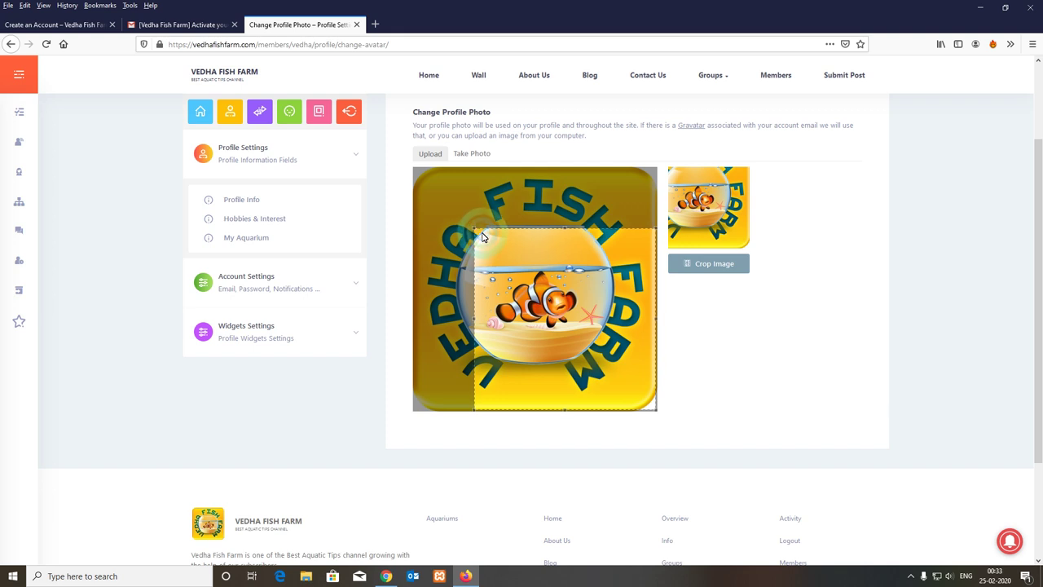
{"action": "left_click_drag", "start_coordinate": [475, 232], "coordinate": [411, 170]}
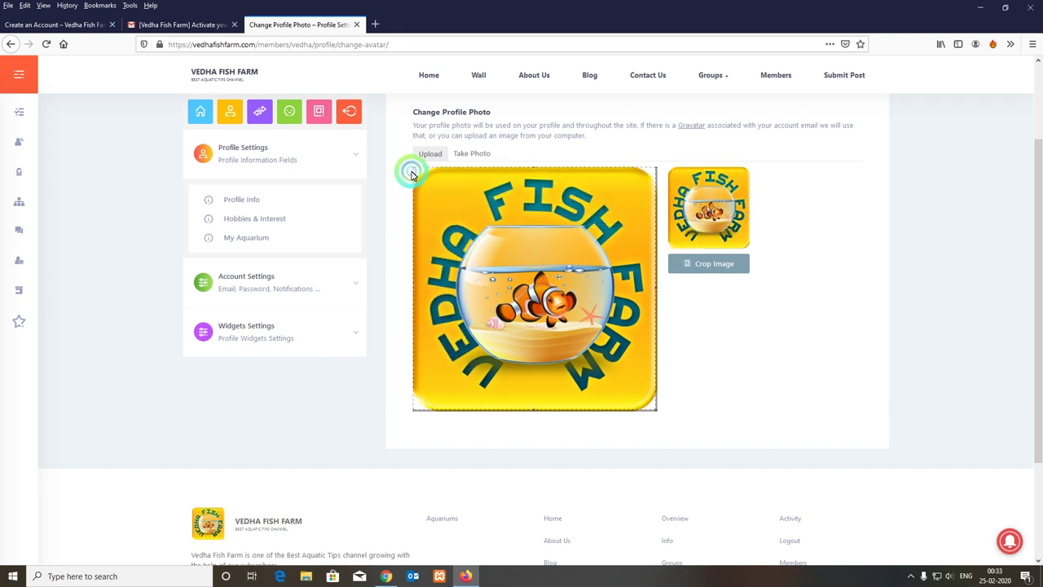
{"action": "left_click", "coordinate": [677, 264]}
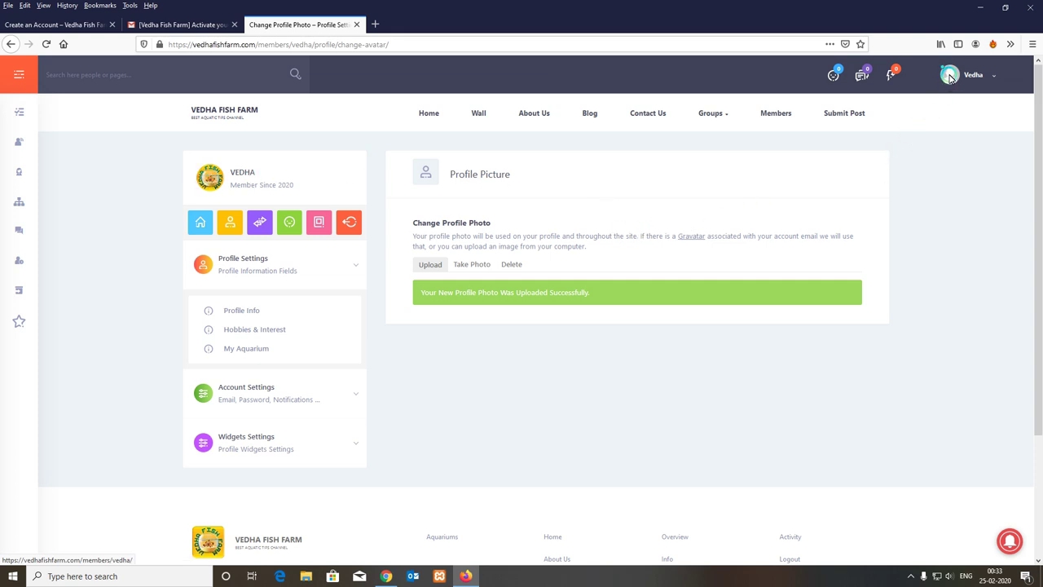
Check the home page and the account's own profile for the new photo, and reopen the Change Avatar page
{"action": "left_click", "coordinate": [201, 223]}
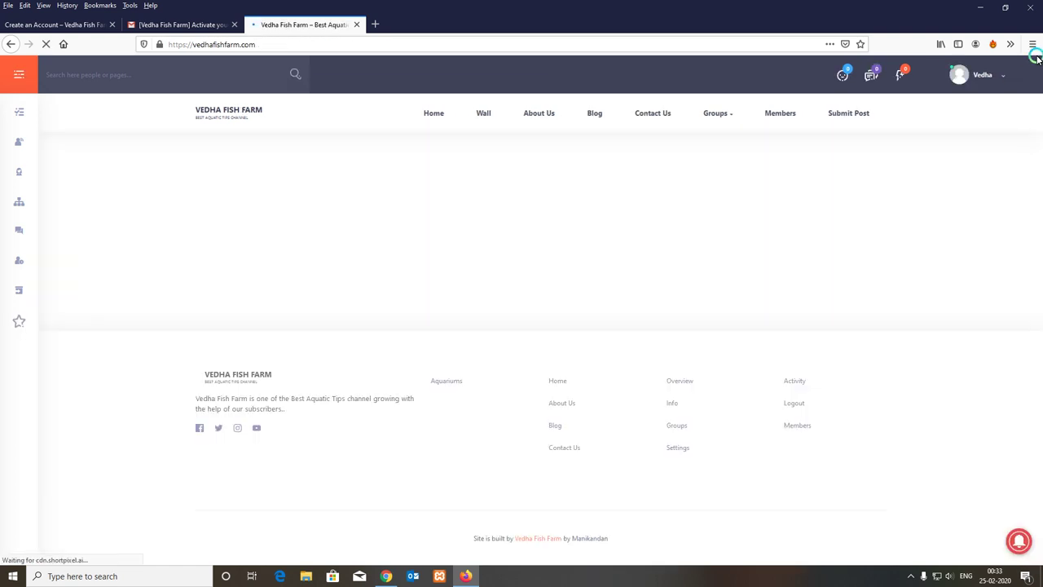
{"action": "left_click", "coordinate": [962, 75]}
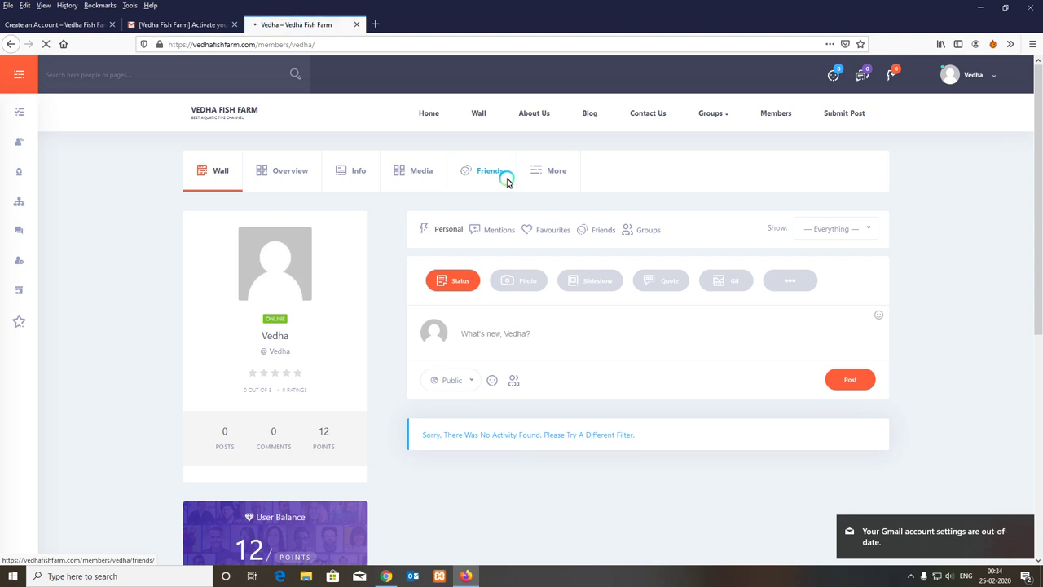
{"action": "left_click", "coordinate": [506, 177]}
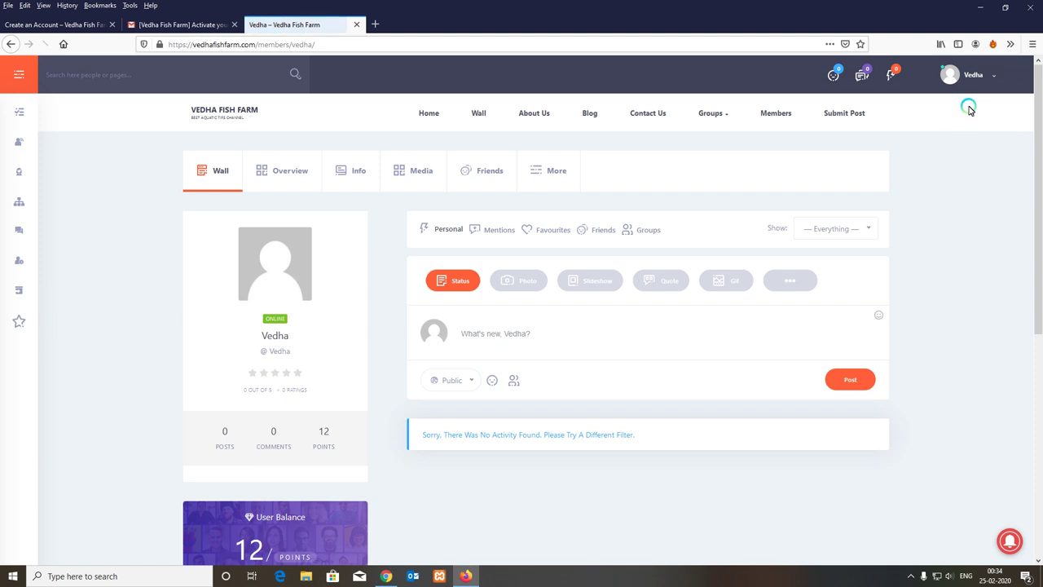
{"action": "mouse_move", "coordinate": [955, 82]}
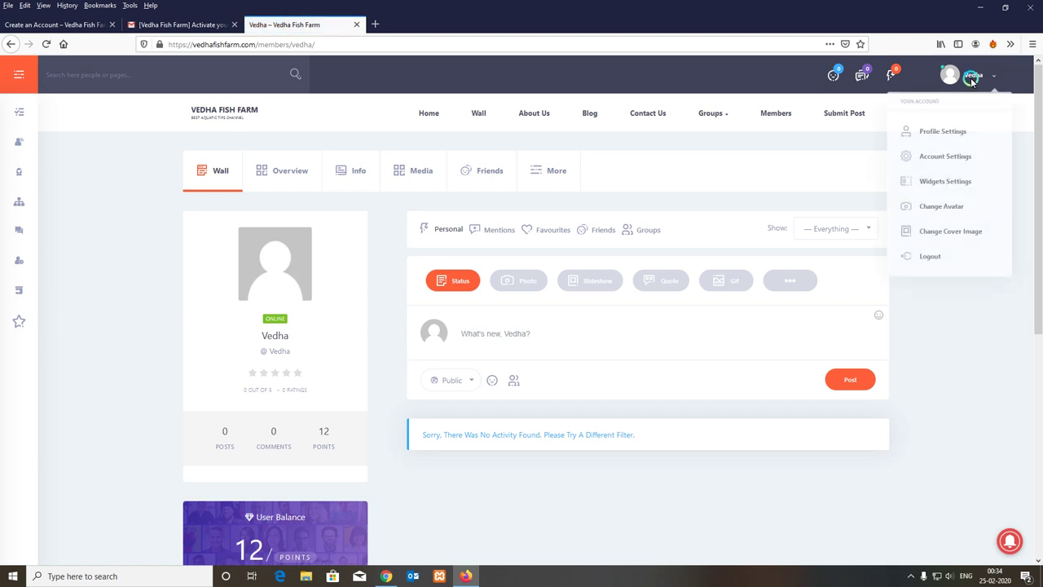
{"action": "left_click", "coordinate": [935, 206]}
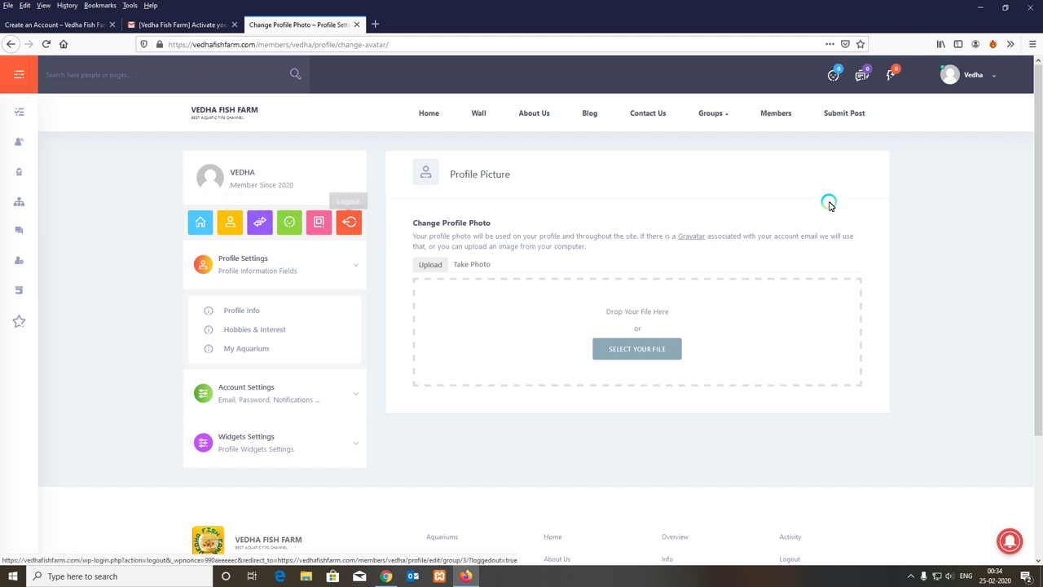
Return to the account's own profile and examine its wall, user balance and media sections
{"action": "left_click", "coordinate": [954, 76]}
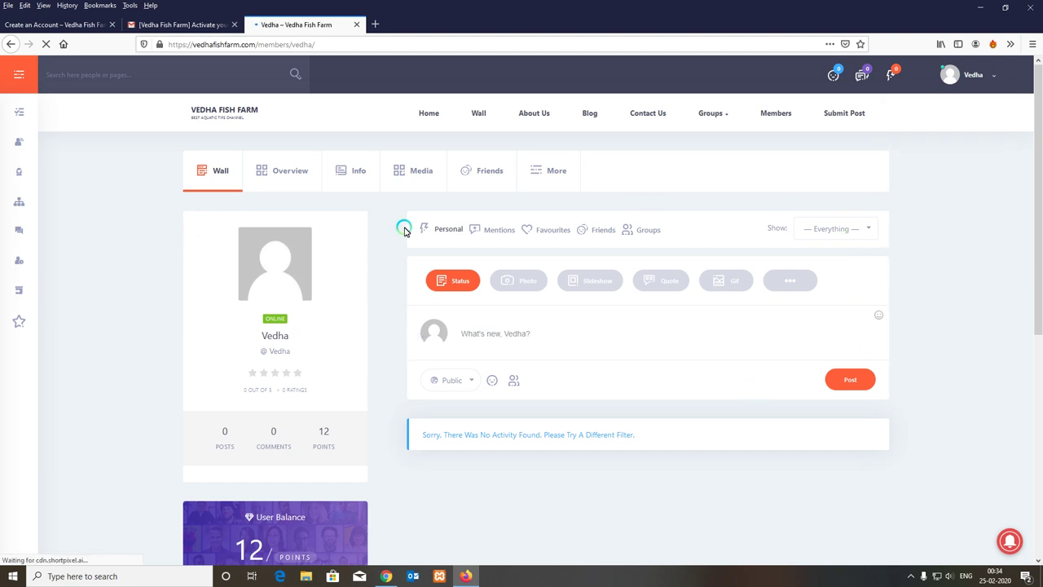
{"action": "scroll", "coordinate": [373, 405], "scroll_direction": "down", "scroll_amount": 4}
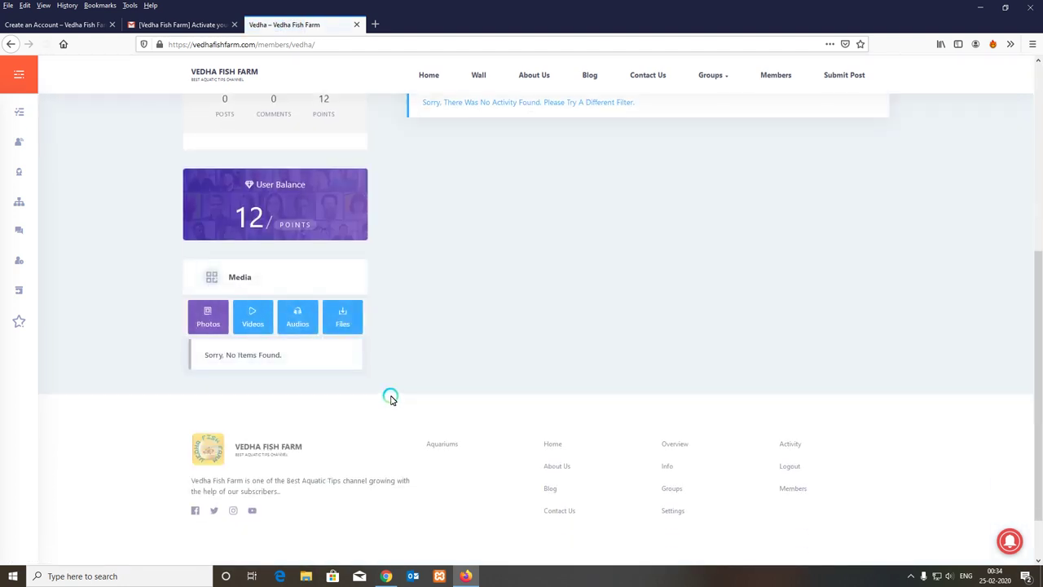
{"action": "scroll", "coordinate": [391, 399], "scroll_direction": "up", "scroll_amount": 3}
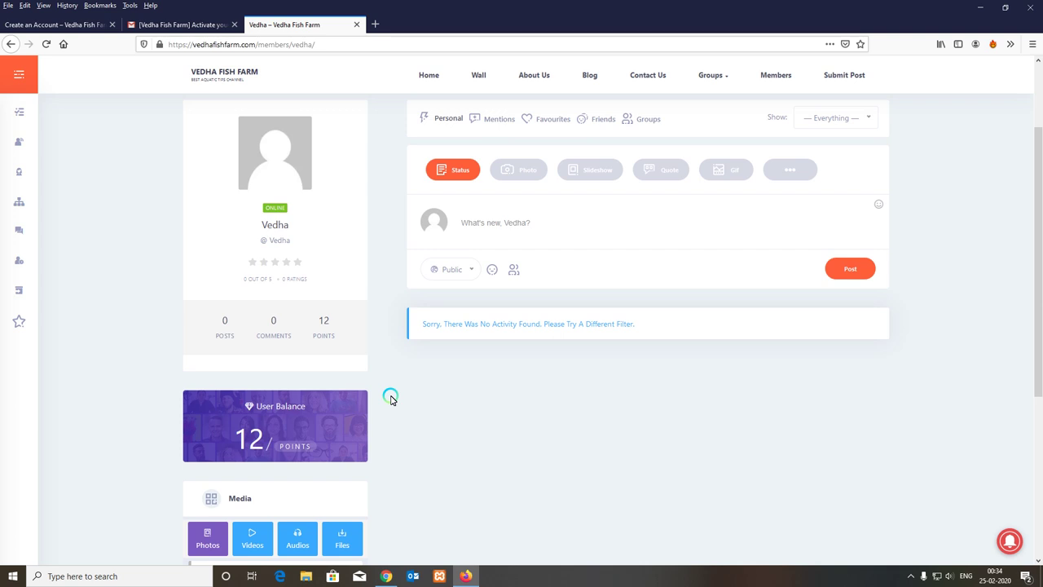
{"action": "scroll", "coordinate": [391, 398], "scroll_direction": "up", "scroll_amount": 2}
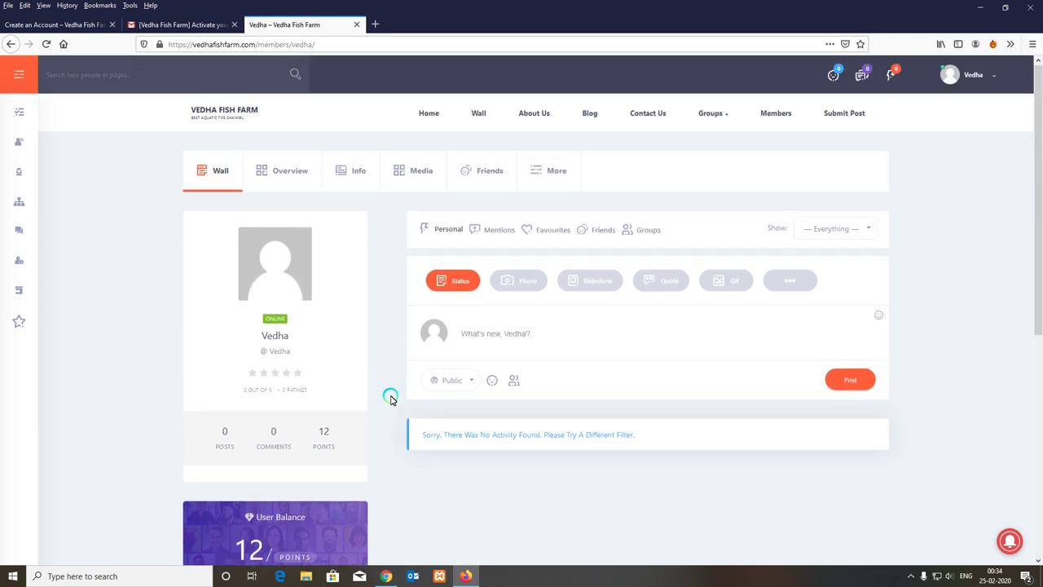
Open the profile's Overview and examine the profile photo, points balance and uploaded media
{"action": "left_click", "coordinate": [297, 173]}
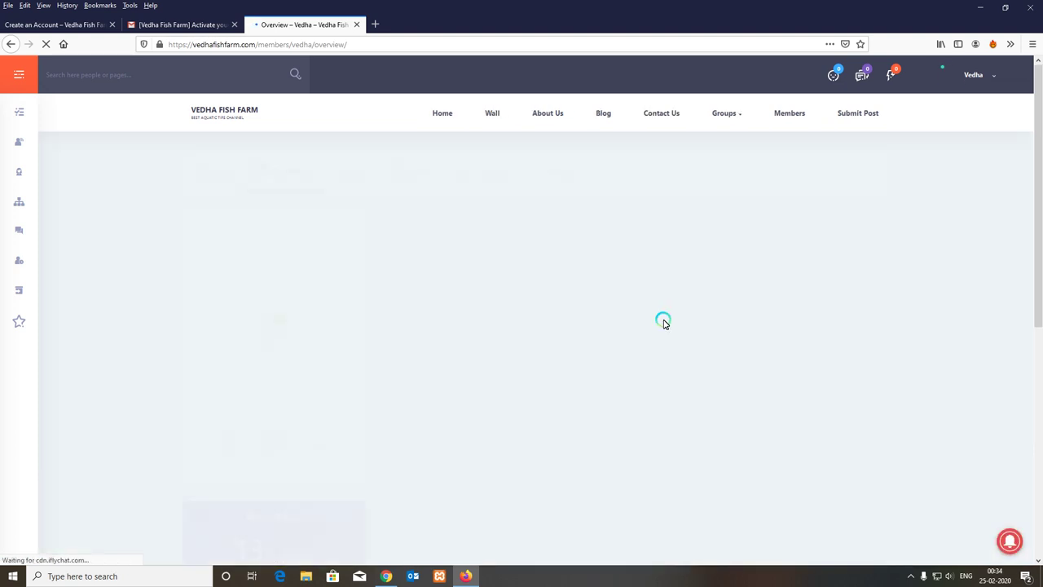
{"action": "scroll", "coordinate": [663, 321], "scroll_direction": "down", "scroll_amount": 3}
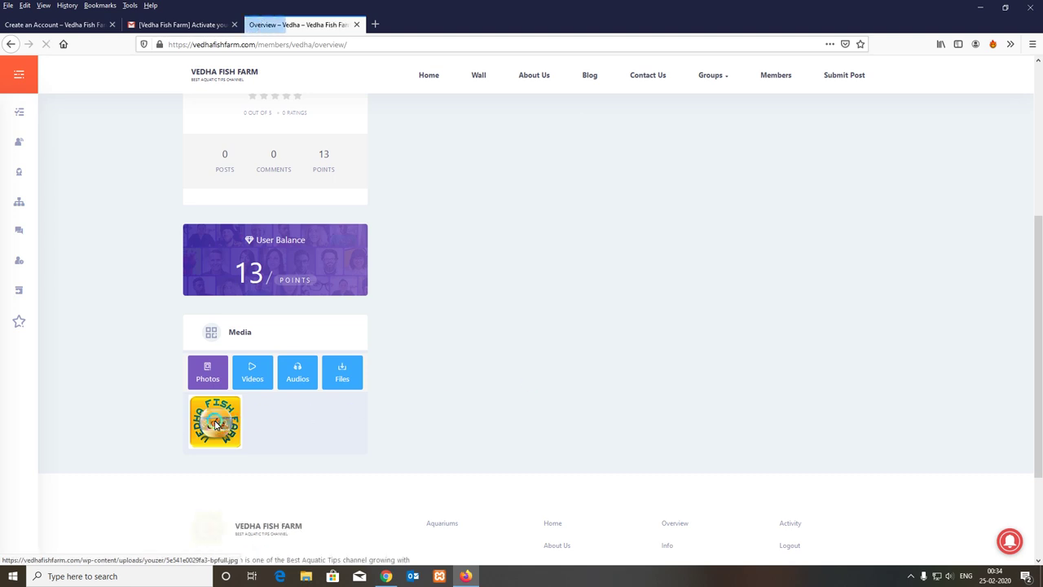
{"action": "scroll", "coordinate": [460, 417], "scroll_direction": "up", "scroll_amount": 5}
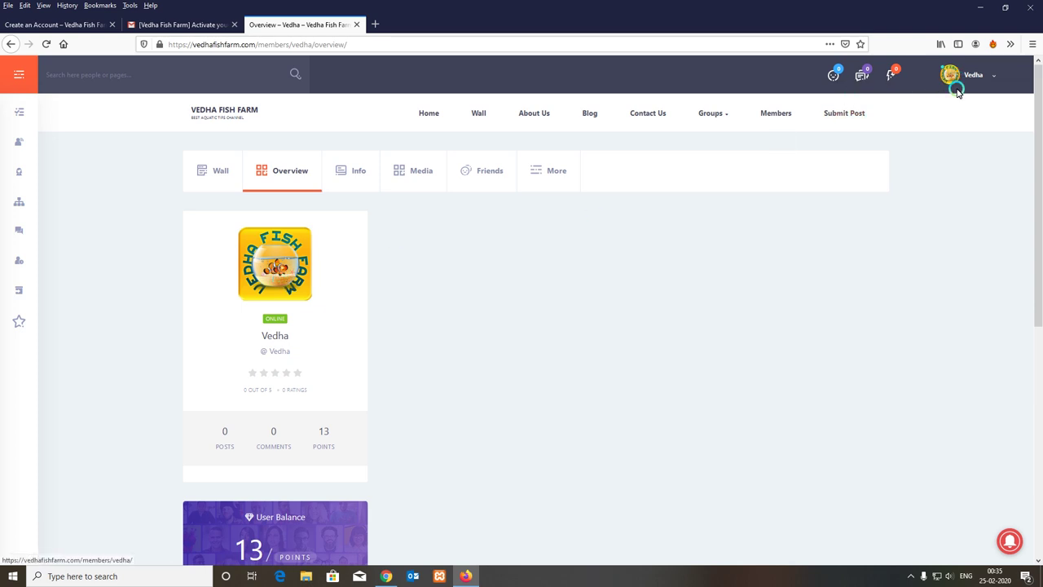
{"action": "scroll", "coordinate": [543, 375], "scroll_direction": "down", "scroll_amount": 3}
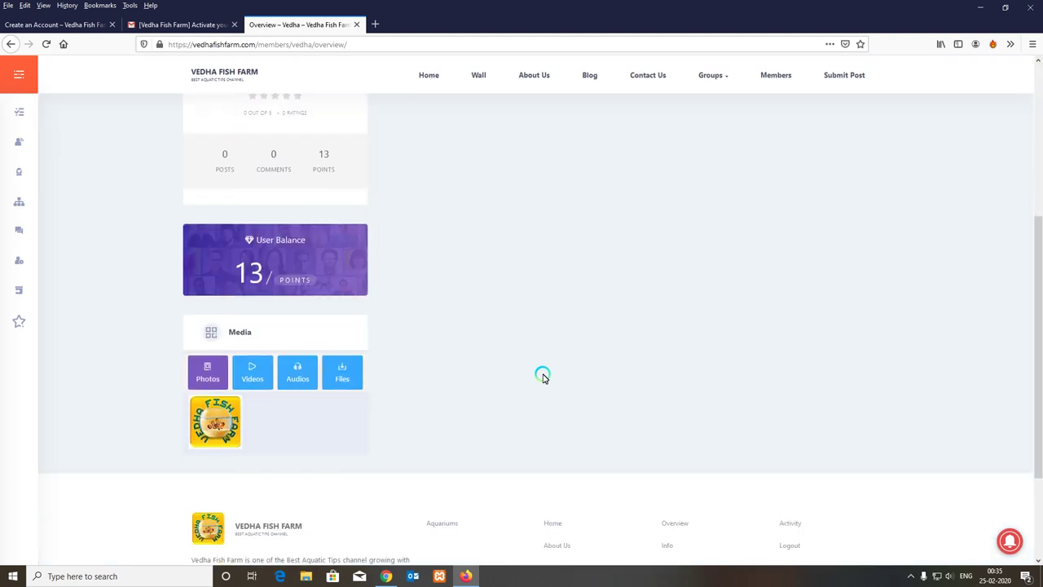
{"action": "scroll", "coordinate": [542, 375], "scroll_direction": "up", "scroll_amount": 5}
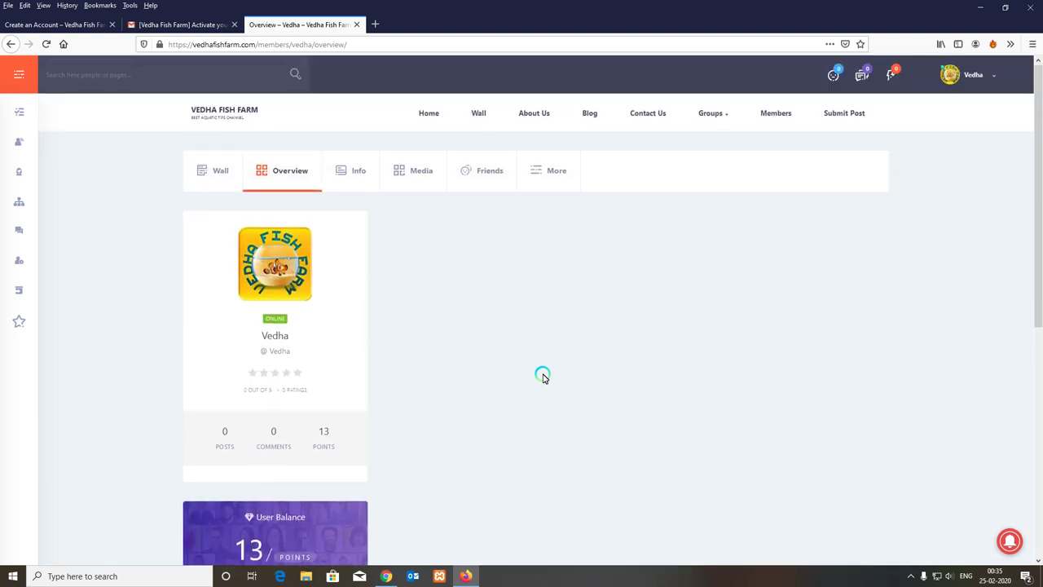
{"action": "scroll", "coordinate": [542, 375], "scroll_direction": "down", "scroll_amount": 4}
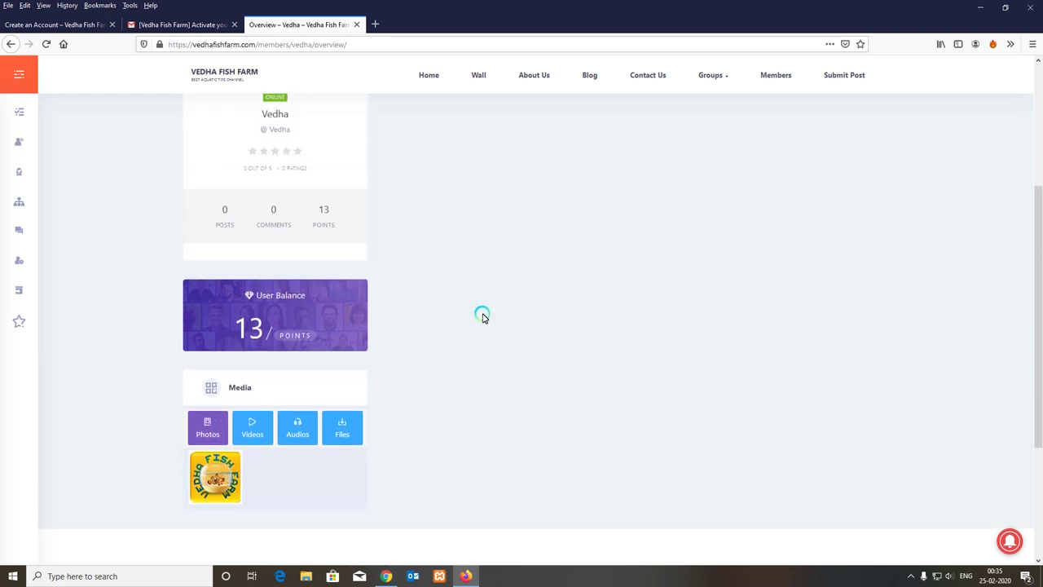
{"action": "scroll", "coordinate": [481, 317], "scroll_direction": "up", "scroll_amount": 3}
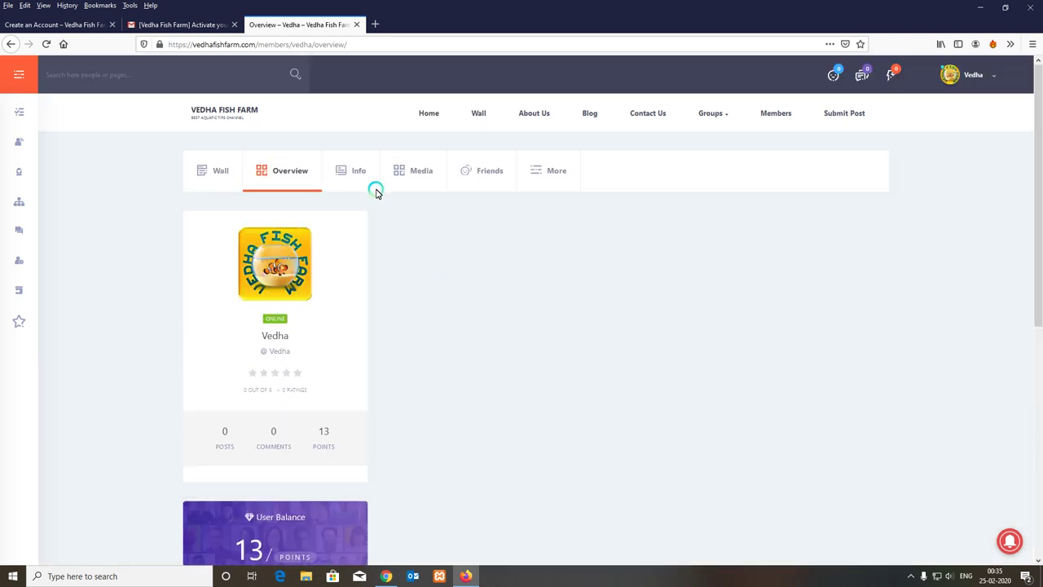
Open the profile's Info section and view the profile details and points
{"action": "left_click", "coordinate": [356, 170]}
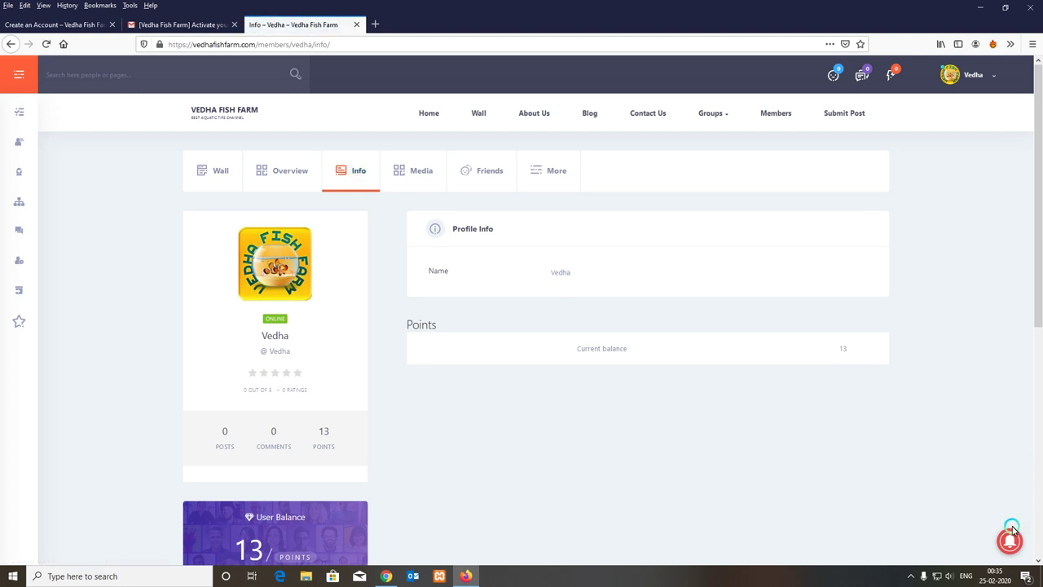
{"action": "left_click", "coordinate": [910, 574]}
{"action": "left_click", "coordinate": [889, 554]}
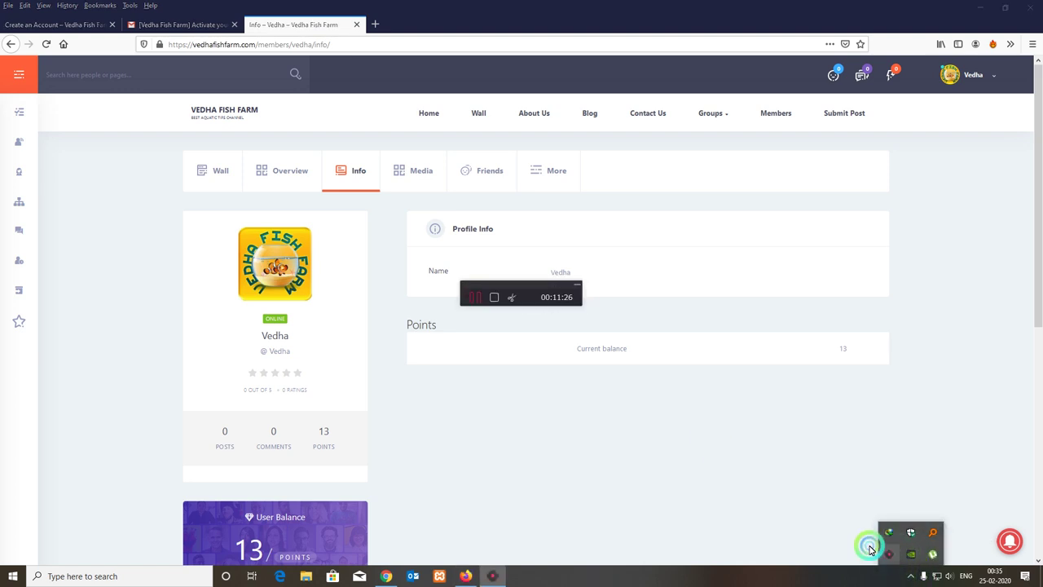
{"action": "left_click", "coordinate": [473, 297]}
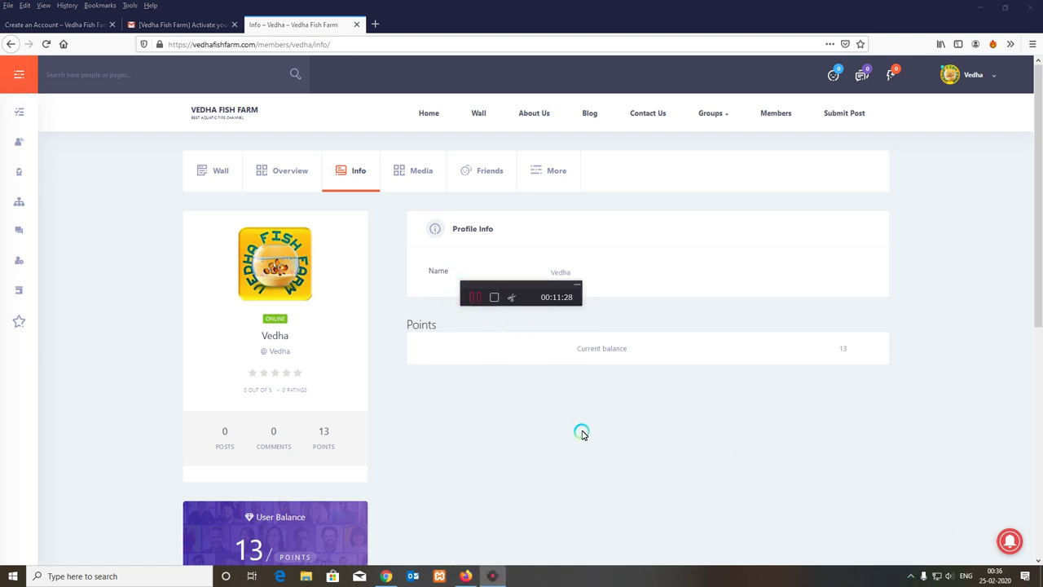
{"action": "left_click", "coordinate": [704, 462]}
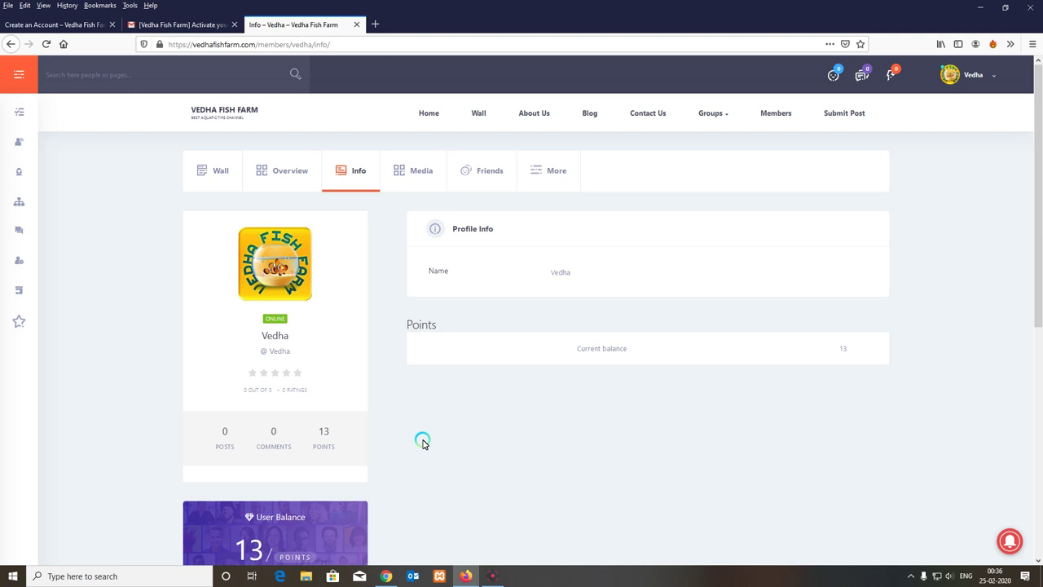
Examine the profile's Media and Friends sections and the list of additional profile sections
{"action": "left_click", "coordinate": [413, 173]}
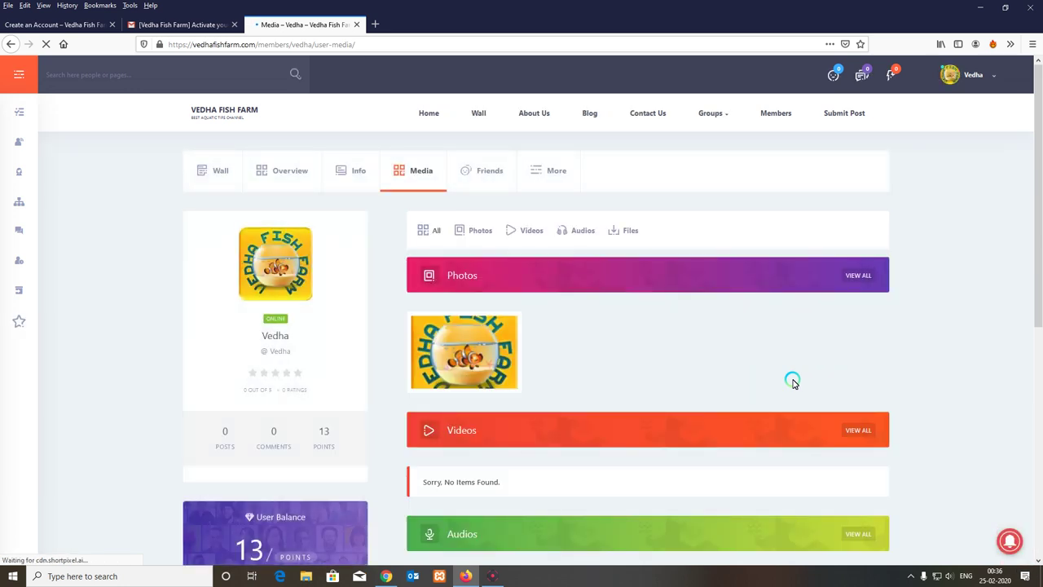
{"action": "scroll", "coordinate": [795, 383], "scroll_direction": "down", "scroll_amount": 5}
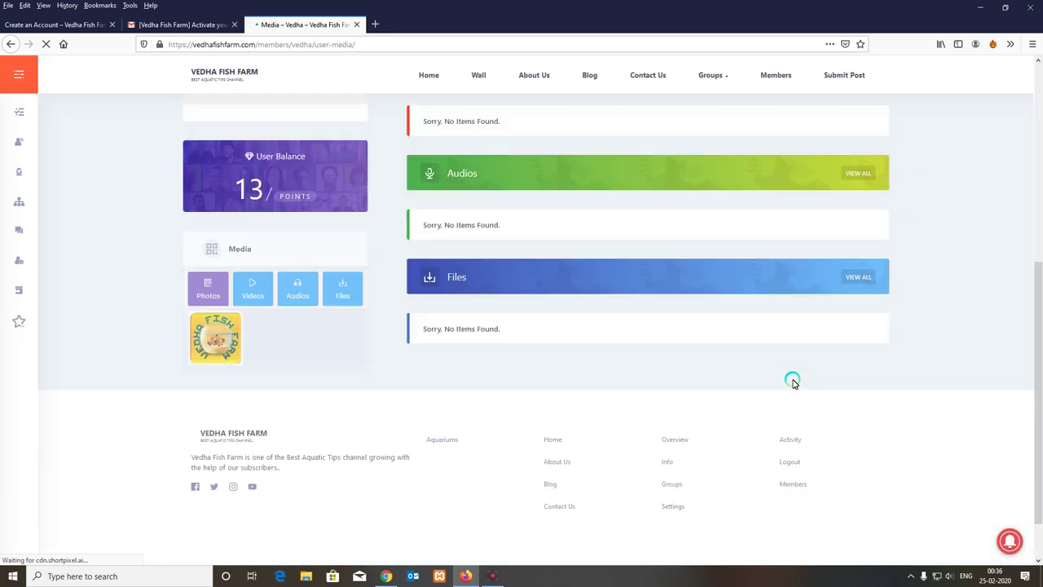
{"action": "scroll", "coordinate": [794, 383], "scroll_direction": "up", "scroll_amount": 4}
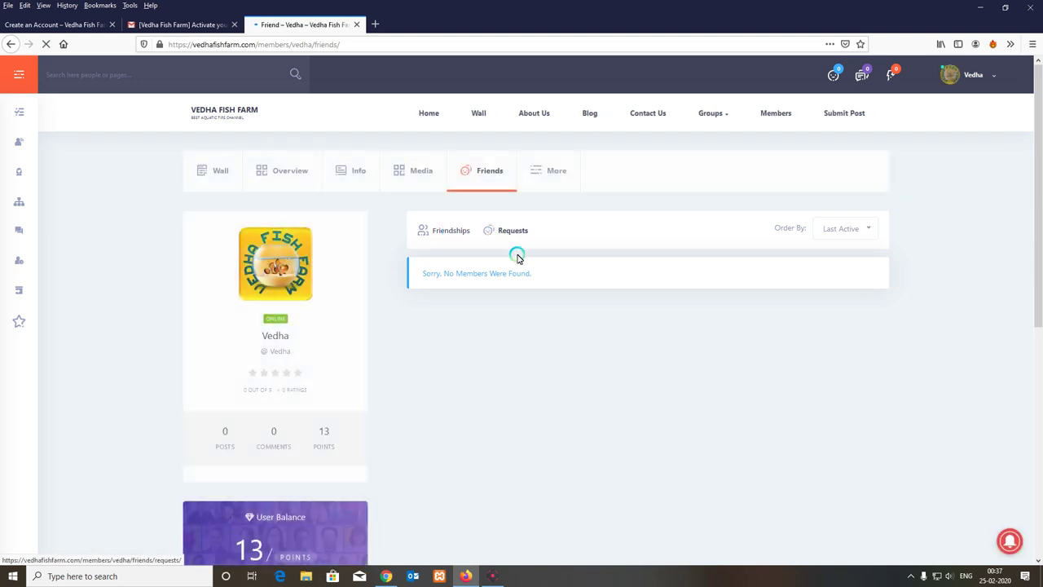
{"action": "left_click", "coordinate": [544, 173]}
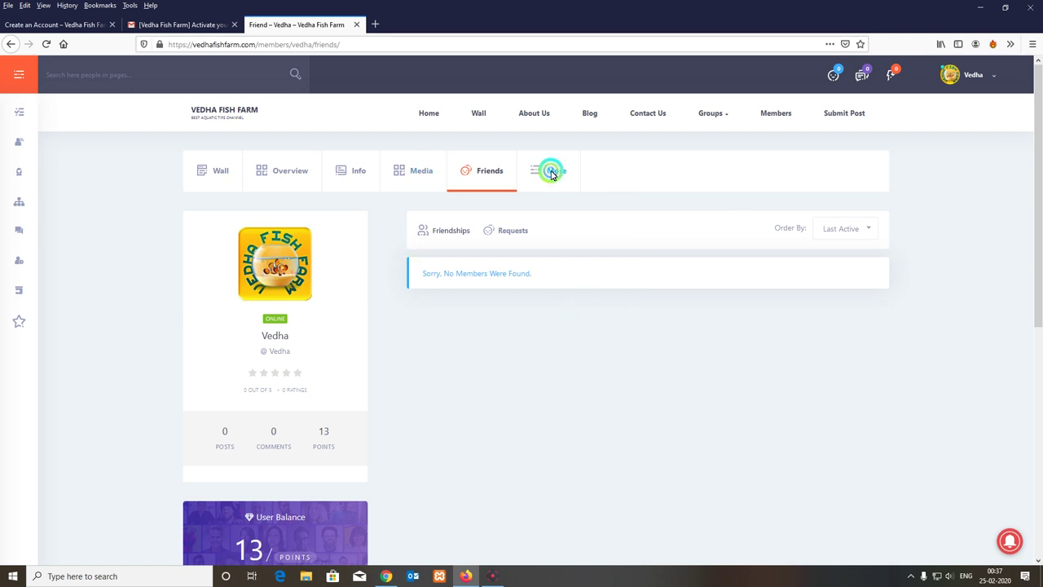
{"action": "mouse_move", "coordinate": [549, 170]}
{"action": "mouse_move", "coordinate": [728, 109]}
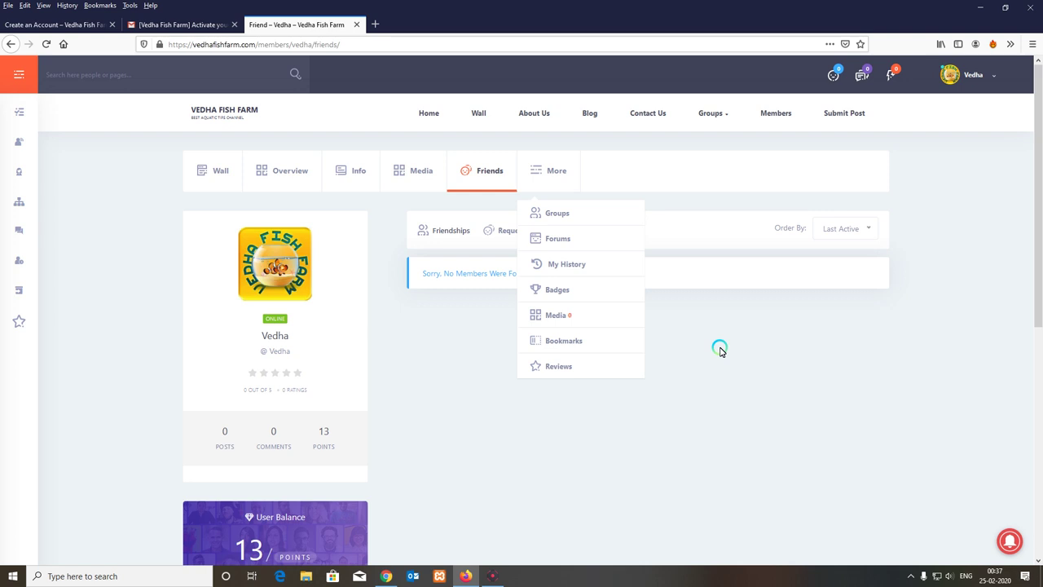
Browse the Members directory and send a friend request to the Vedha Fish Farm member
{"action": "left_click", "coordinate": [775, 115]}
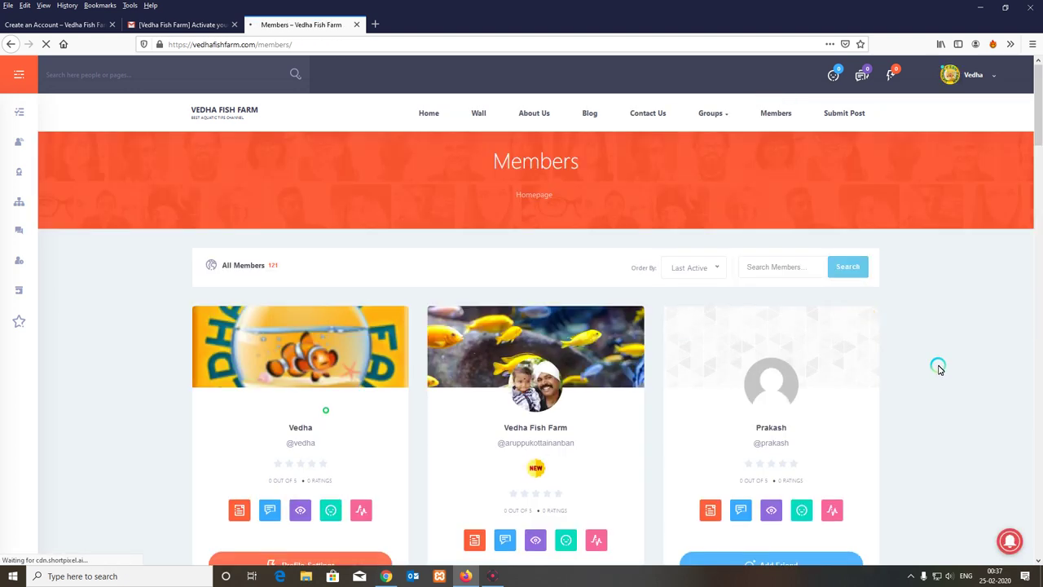
{"action": "scroll", "coordinate": [938, 368], "scroll_direction": "down", "scroll_amount": 4}
{"action": "scroll", "coordinate": [938, 368], "scroll_direction": "up", "scroll_amount": 3}
{"action": "scroll", "coordinate": [938, 369], "scroll_direction": "up", "scroll_amount": 3}
{"action": "scroll", "coordinate": [938, 368], "scroll_direction": "down", "scroll_amount": 4}
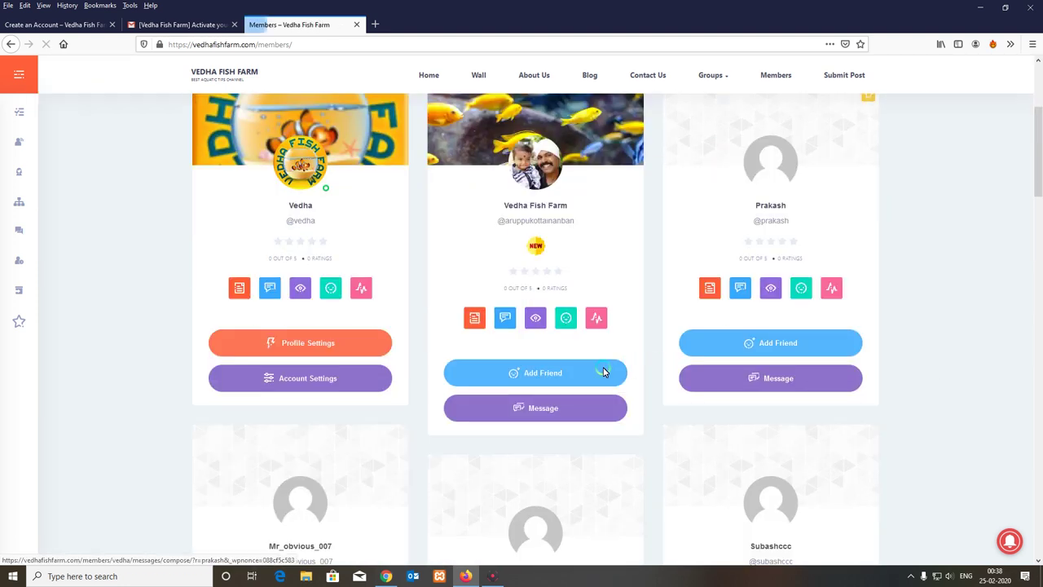
{"action": "left_click", "coordinate": [534, 374]}
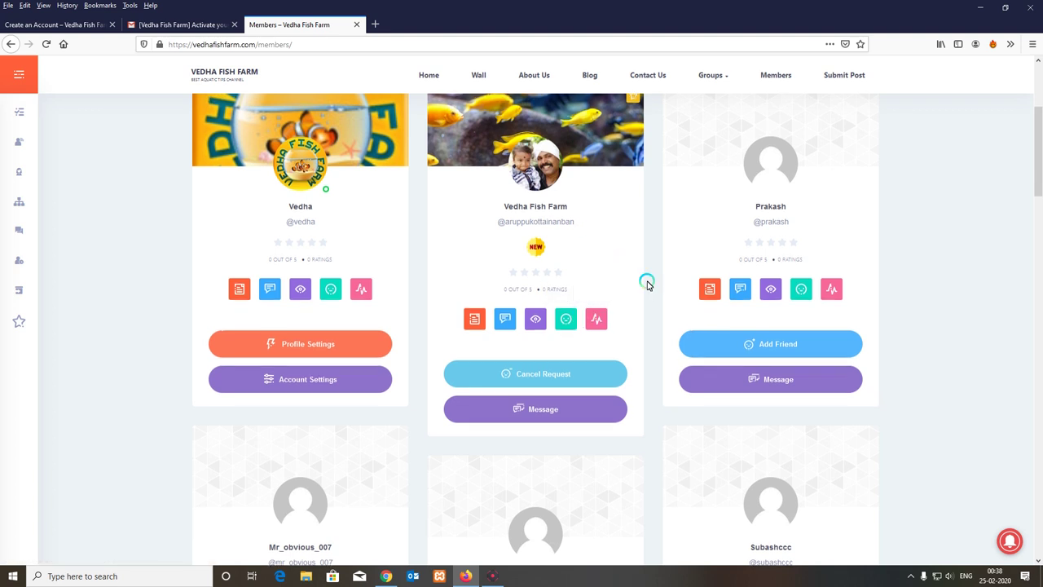
Open the Vedha Fish Farm member's profile, examine its wall posts, points, badges, media and friends, and check the friend request notifications
{"action": "scroll", "coordinate": [619, 261], "scroll_direction": "up", "scroll_amount": 1}
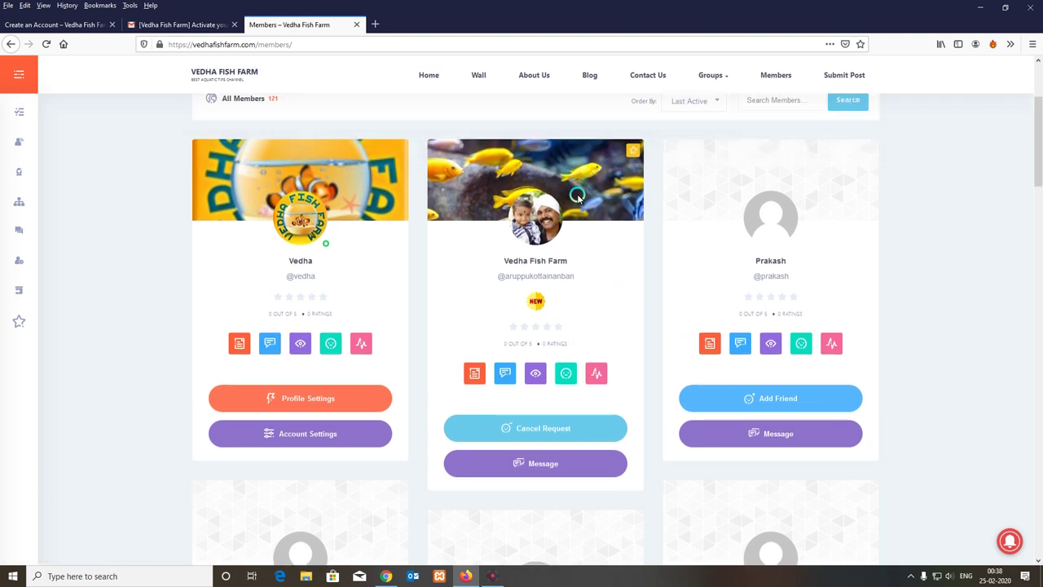
{"action": "left_click", "coordinate": [535, 214]}
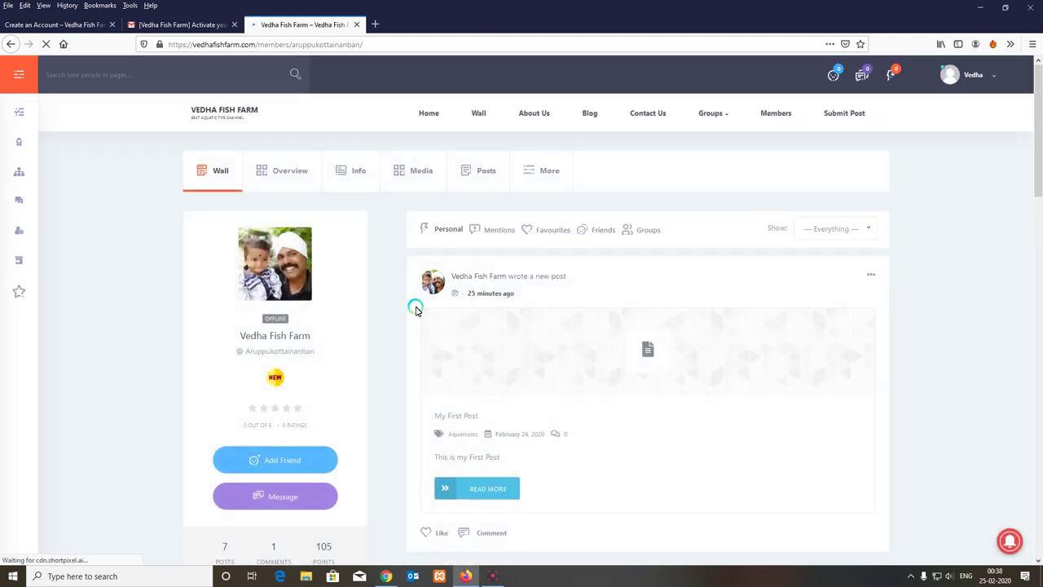
{"action": "scroll", "coordinate": [415, 305], "scroll_direction": "down", "scroll_amount": 3}
{"action": "scroll", "coordinate": [840, 372], "scroll_direction": "down", "scroll_amount": 5}
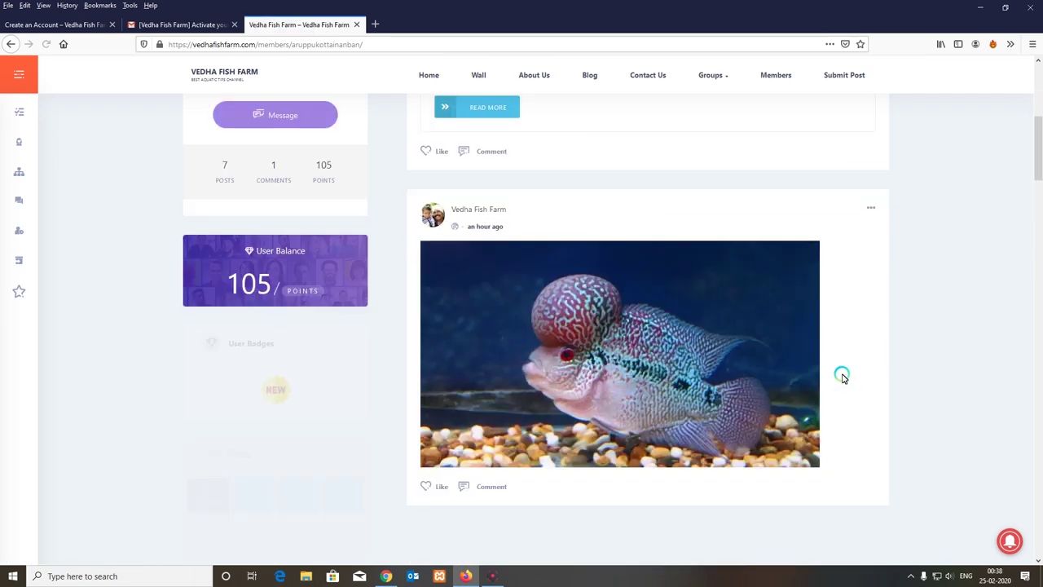
{"action": "scroll", "coordinate": [315, 286], "scroll_direction": "up", "scroll_amount": 2}
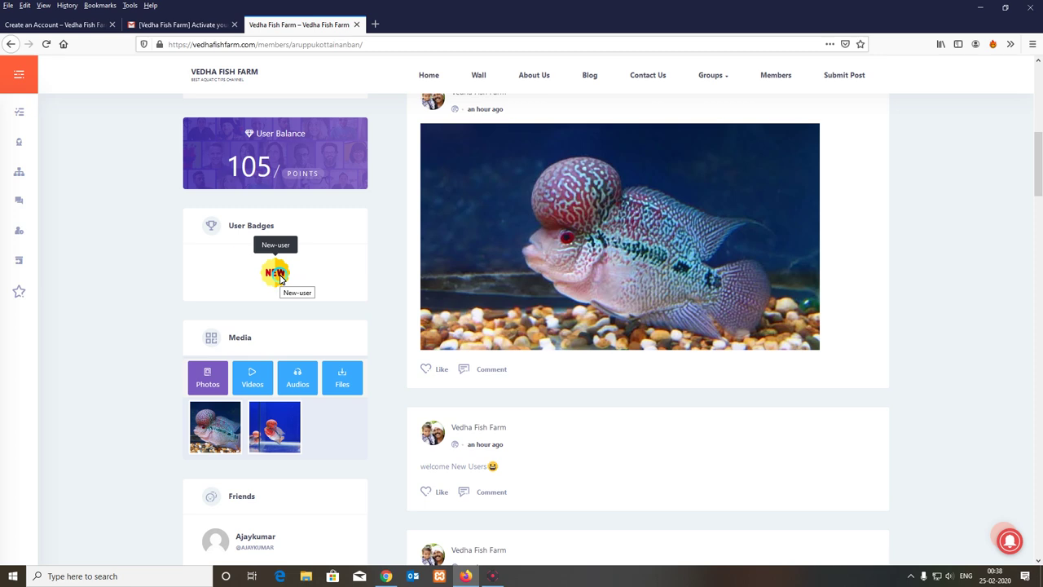
{"action": "scroll", "coordinate": [372, 351], "scroll_direction": "down", "scroll_amount": 3}
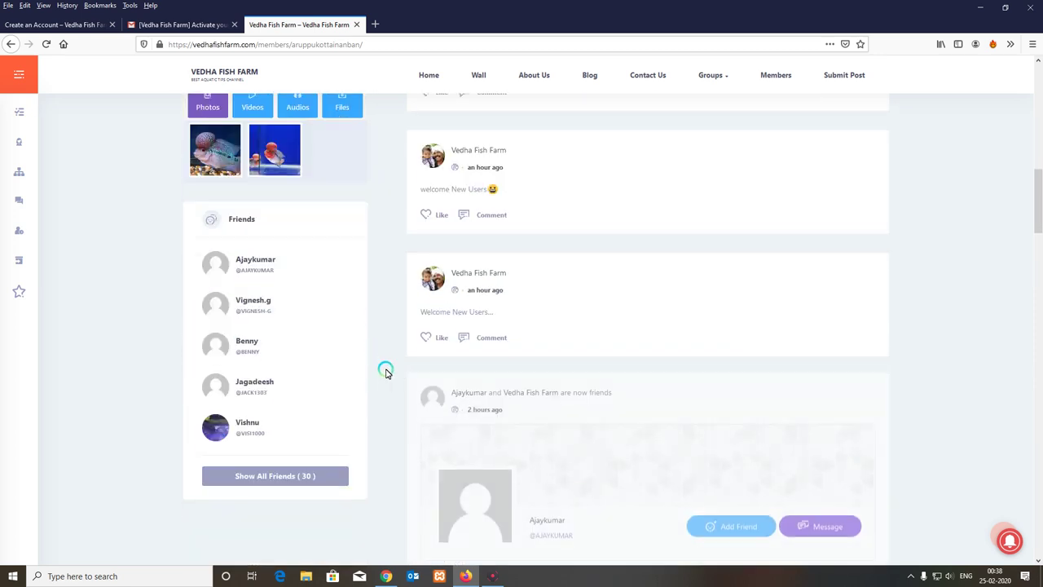
{"action": "scroll", "coordinate": [408, 389], "scroll_direction": "down", "scroll_amount": 2}
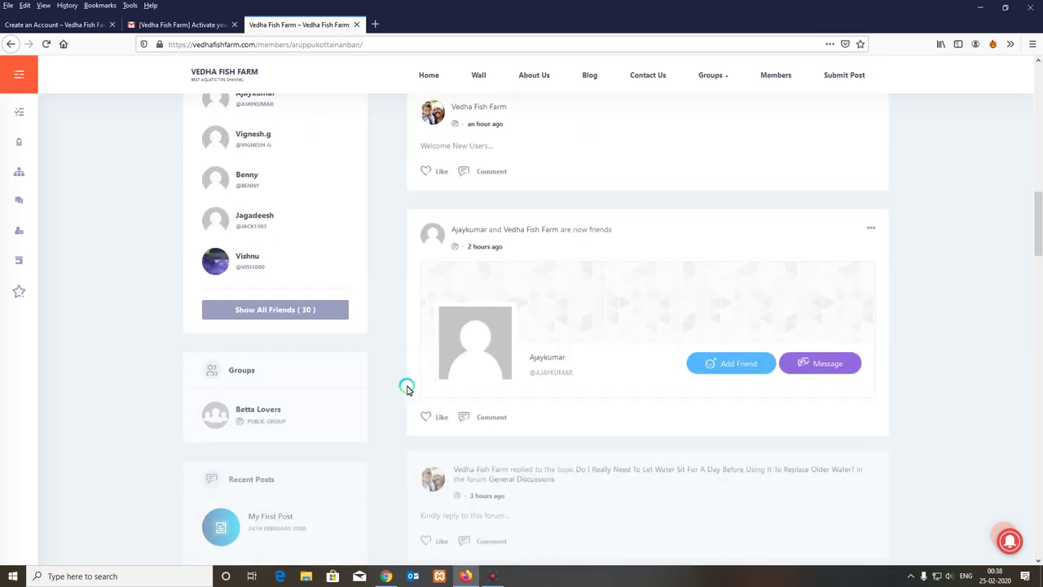
{"action": "scroll", "coordinate": [407, 389], "scroll_direction": "up", "scroll_amount": 9}
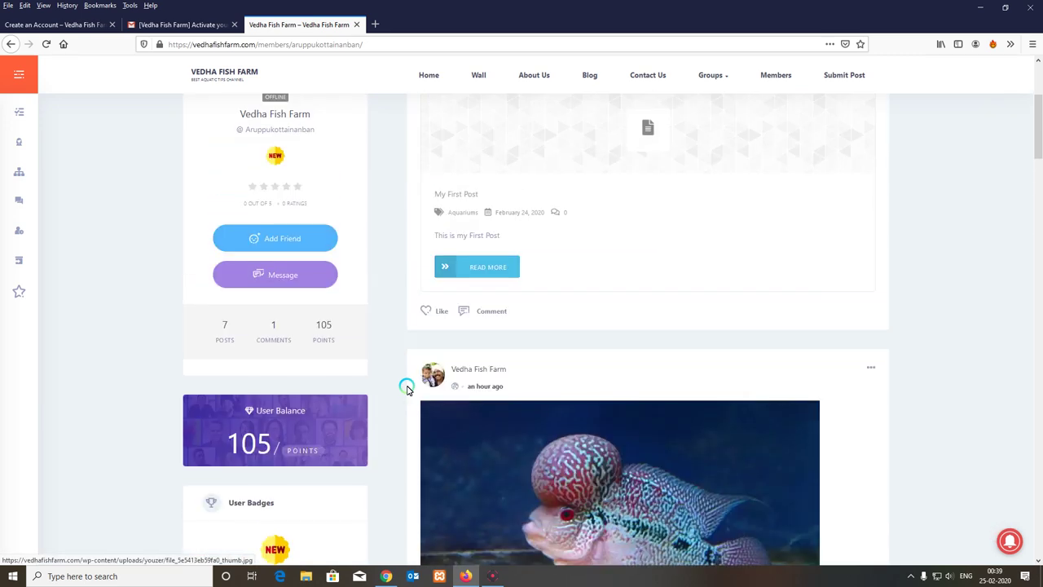
{"action": "scroll", "coordinate": [408, 389], "scroll_direction": "up", "scroll_amount": 4}
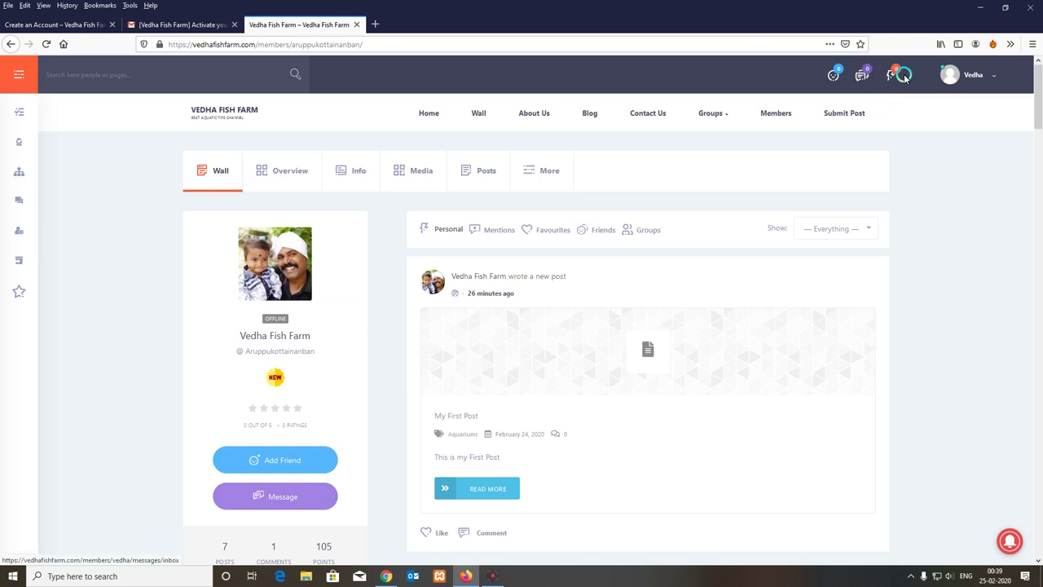
{"action": "left_click", "coordinate": [832, 75]}
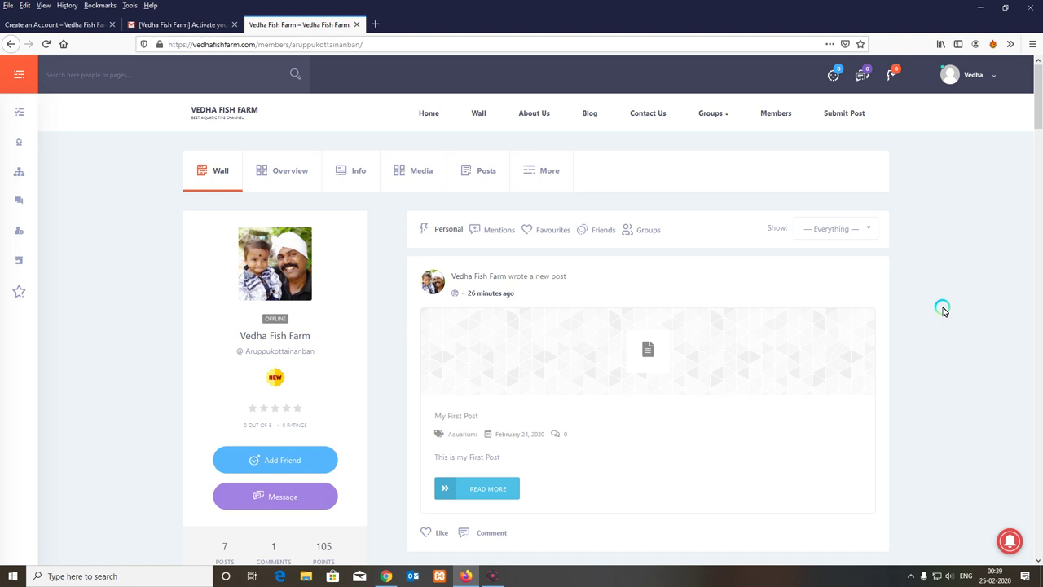
Open the community Wall and inspect the Photo post form and its attachment upload, without choosing a file
{"action": "left_click", "coordinate": [480, 116]}
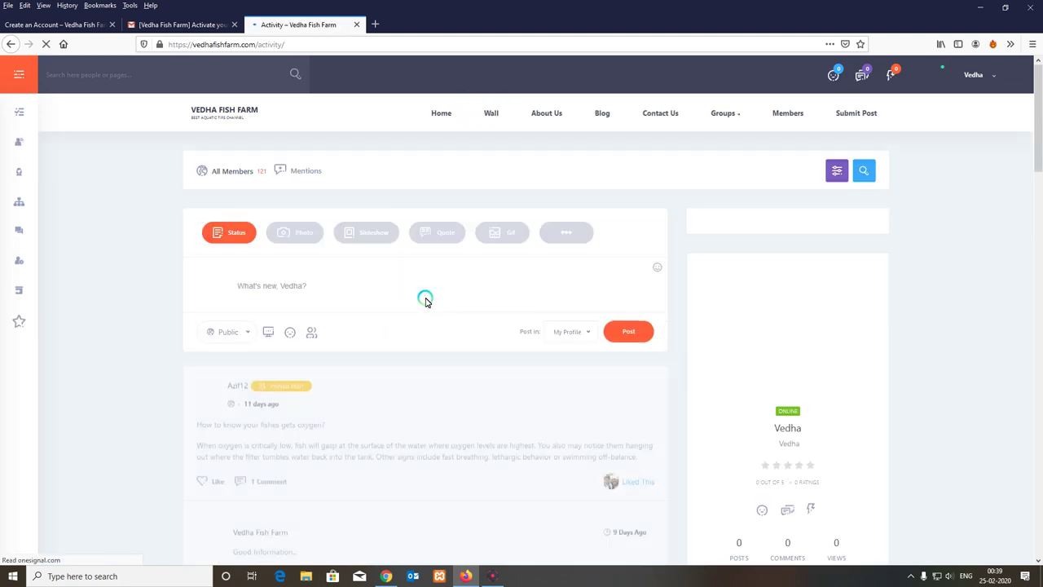
{"action": "left_click", "coordinate": [304, 276]}
{"action": "left_click", "coordinate": [297, 234]}
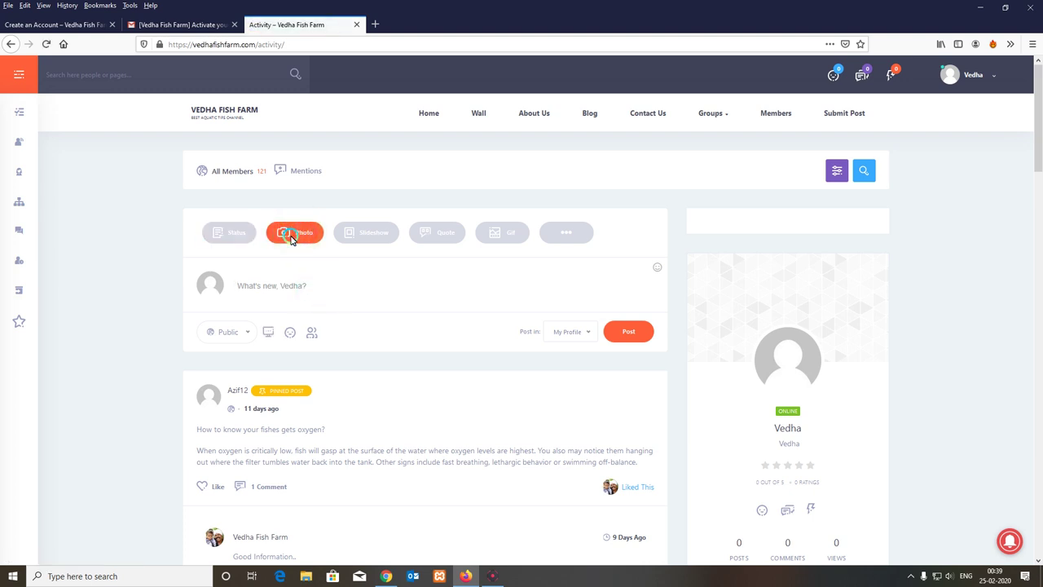
{"action": "left_click", "coordinate": [269, 332]}
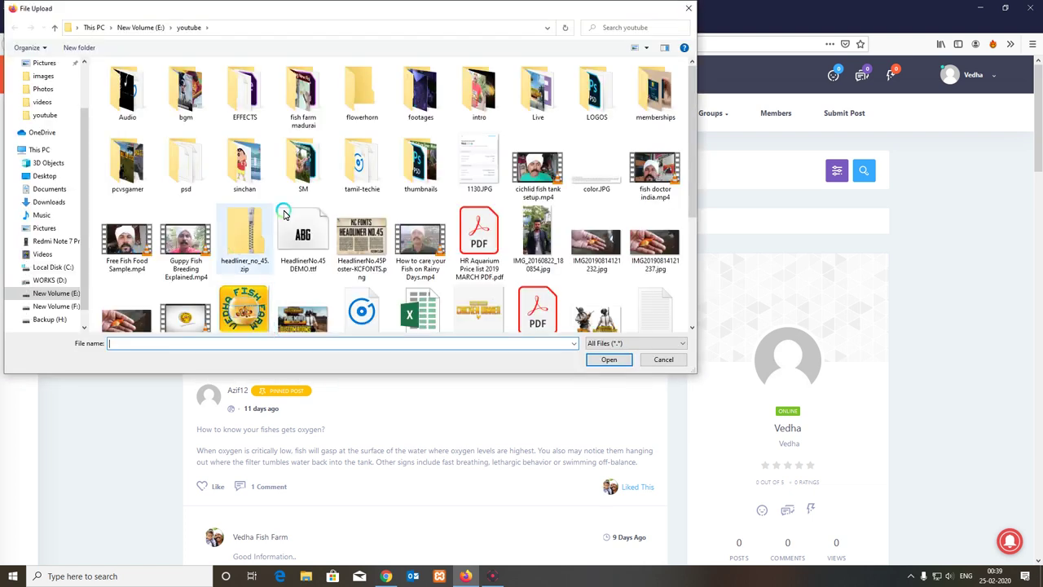
{"action": "left_click", "coordinate": [664, 360]}
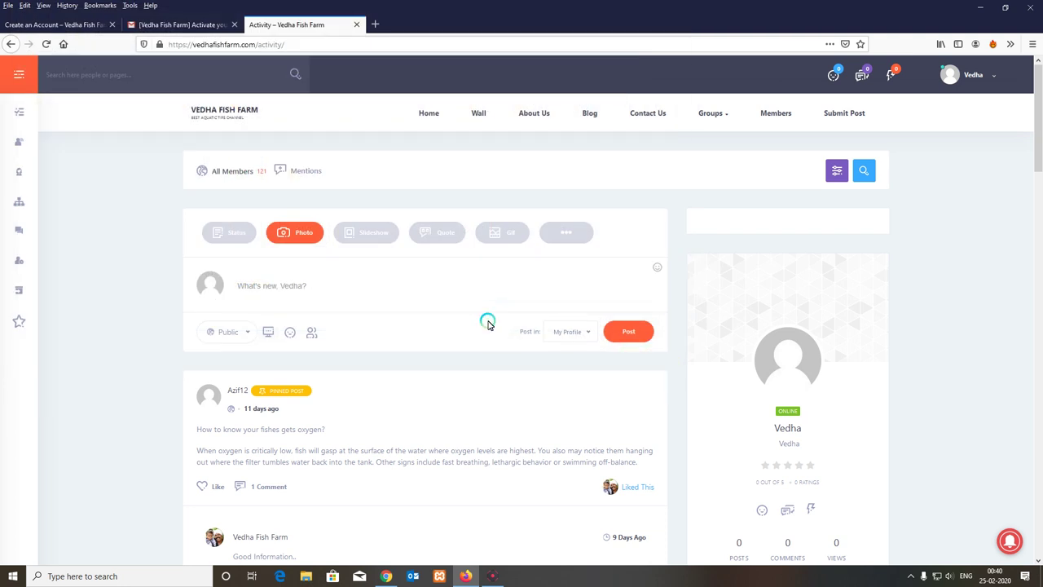
View the Status and Quote post forms and their text fields
{"action": "left_click", "coordinate": [237, 234]}
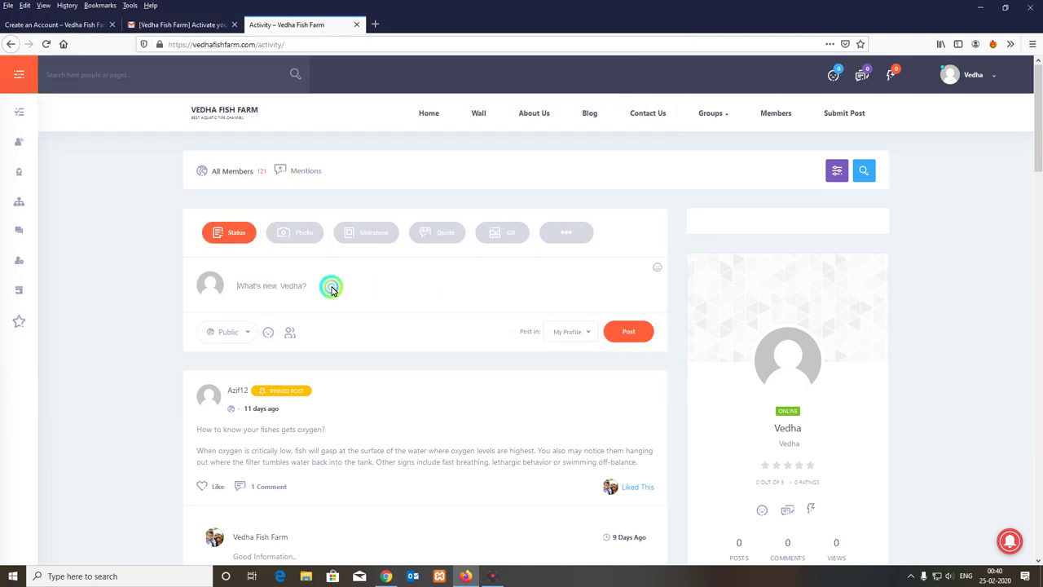
{"action": "left_click", "coordinate": [331, 288]}
{"action": "left_click", "coordinate": [445, 233]}
{"action": "left_click", "coordinate": [326, 342]}
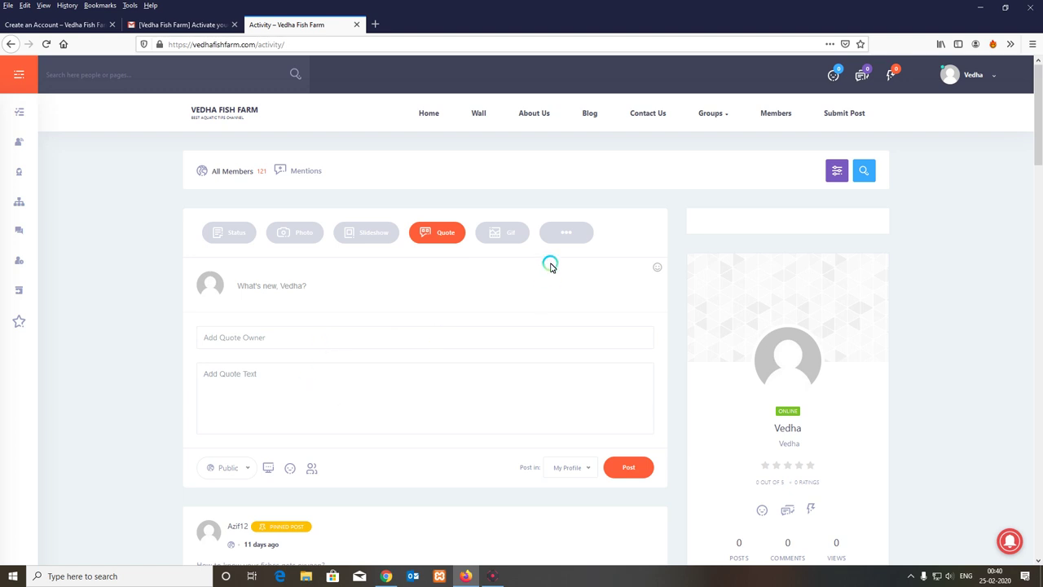
Reveal the remaining post types and view the Video and Link post forms
{"action": "left_click", "coordinate": [584, 232]}
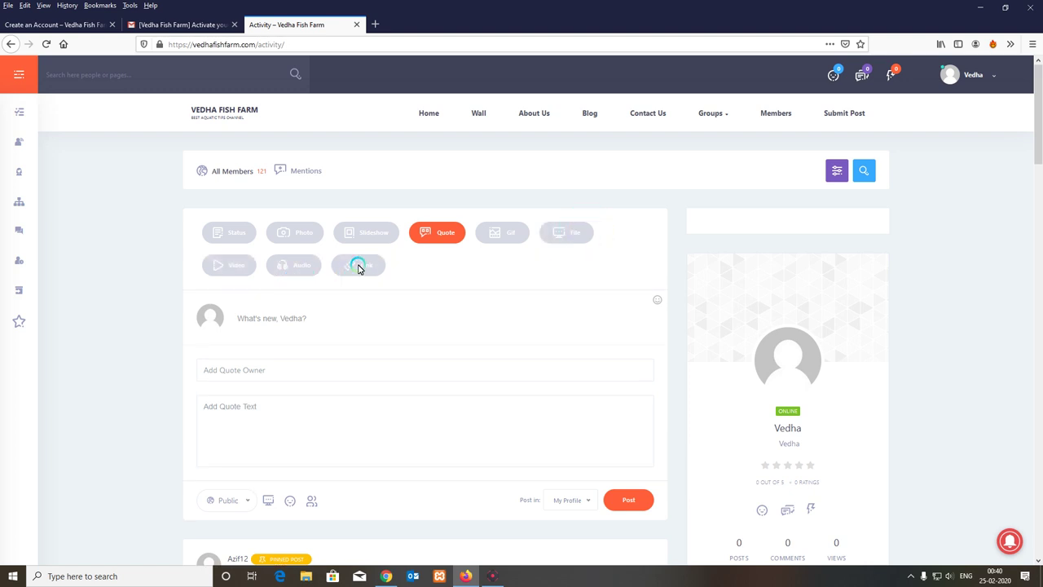
{"action": "left_click", "coordinate": [230, 267]}
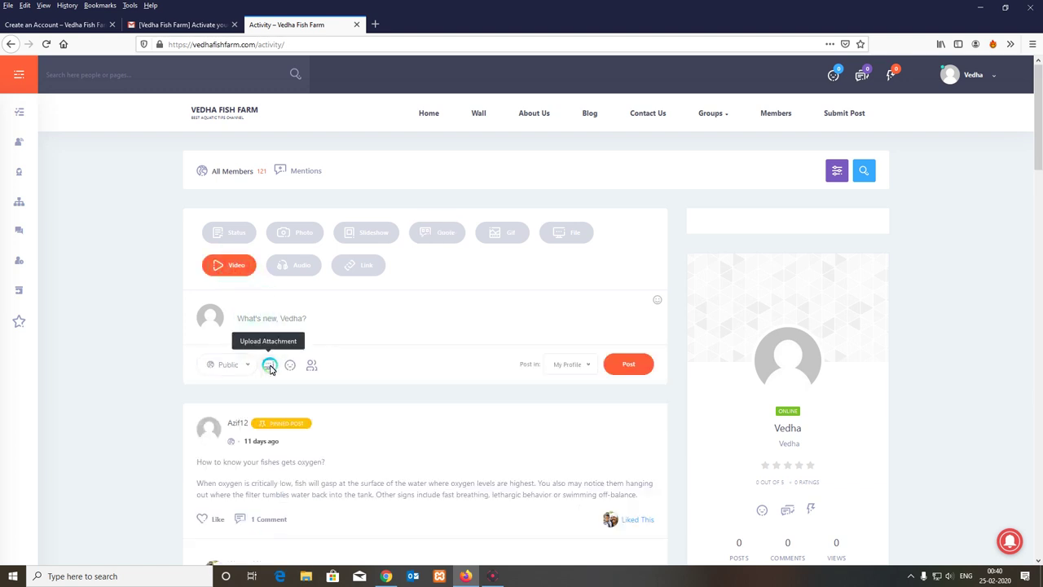
{"action": "left_click", "coordinate": [361, 267]}
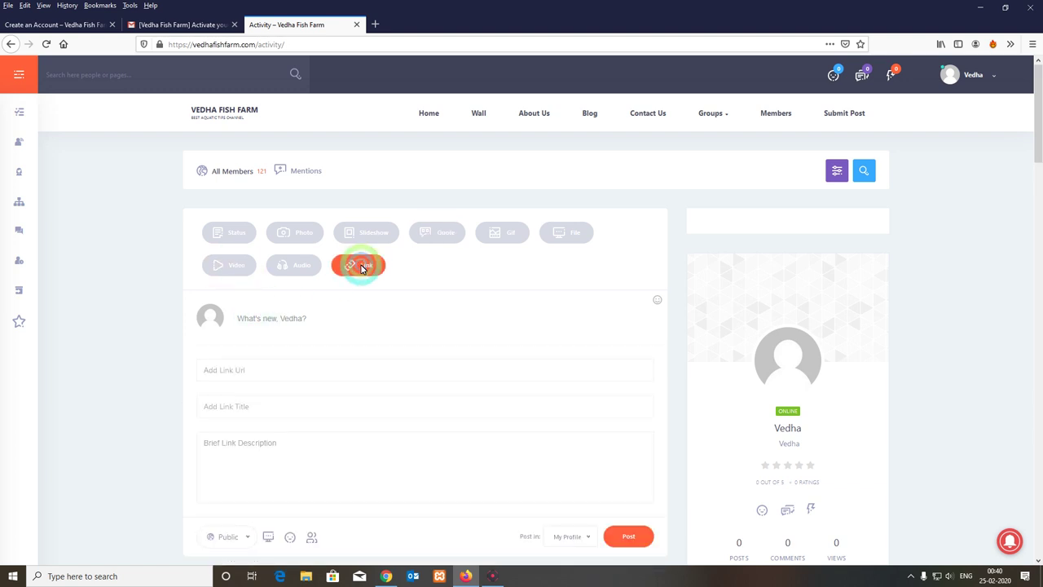
{"action": "scroll", "coordinate": [326, 358], "scroll_direction": "down", "scroll_amount": 2}
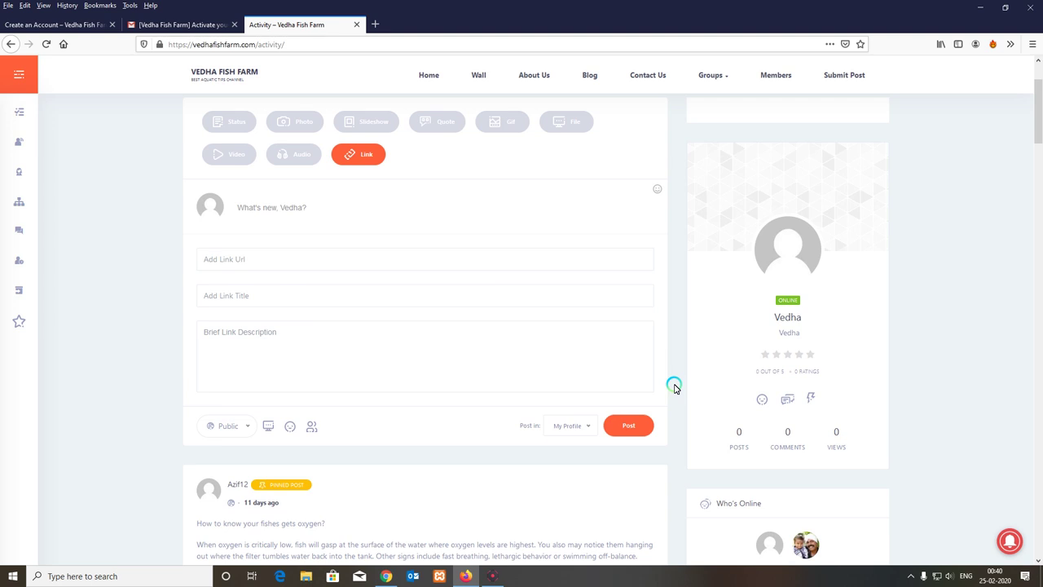
{"action": "scroll", "coordinate": [674, 388], "scroll_direction": "up", "scroll_amount": 1}
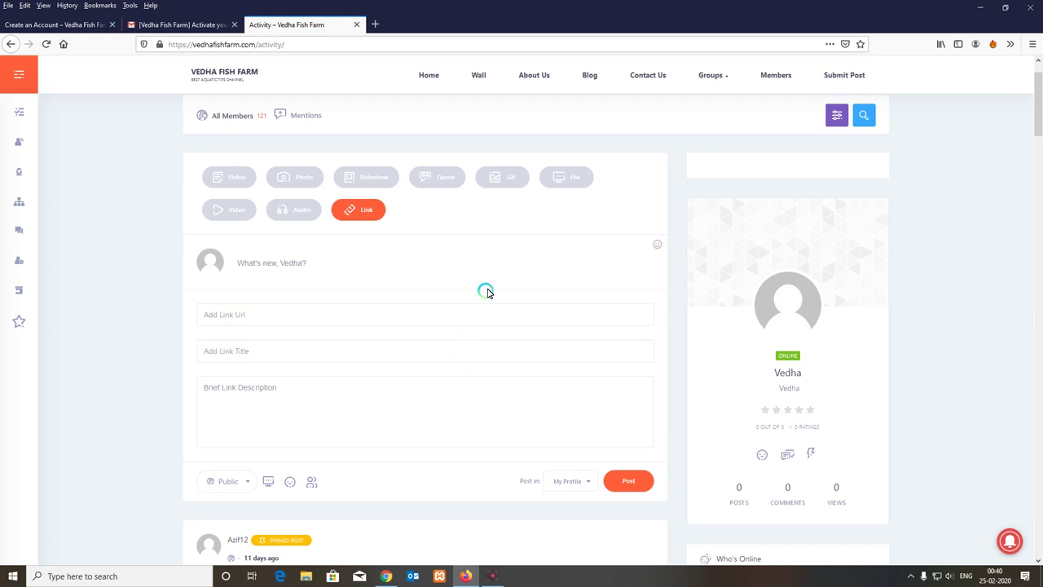
View the File post form and its attachment upload, leaving without choosing a file
{"action": "left_click", "coordinate": [560, 184]}
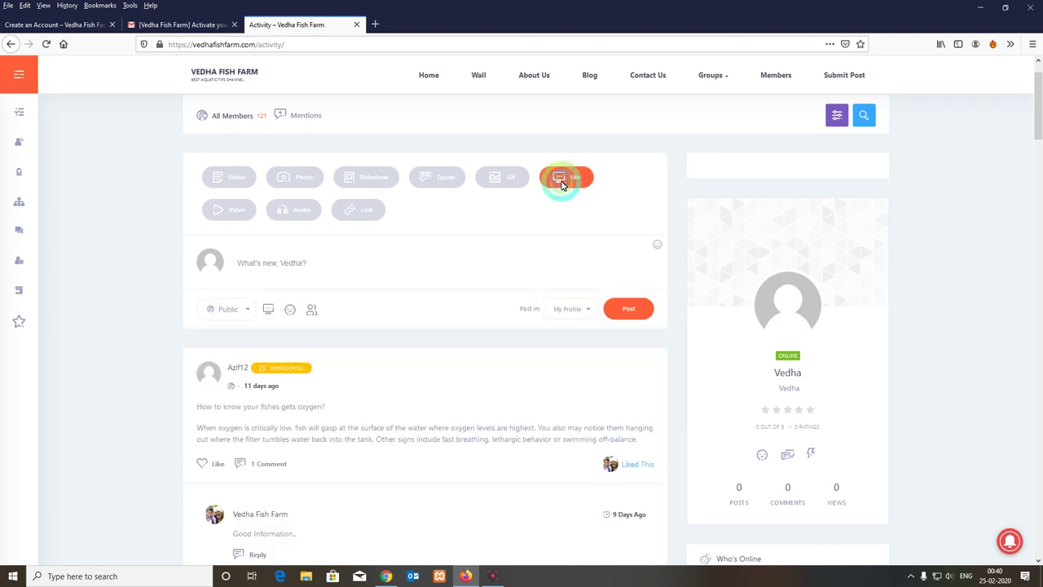
{"action": "left_click", "coordinate": [267, 311]}
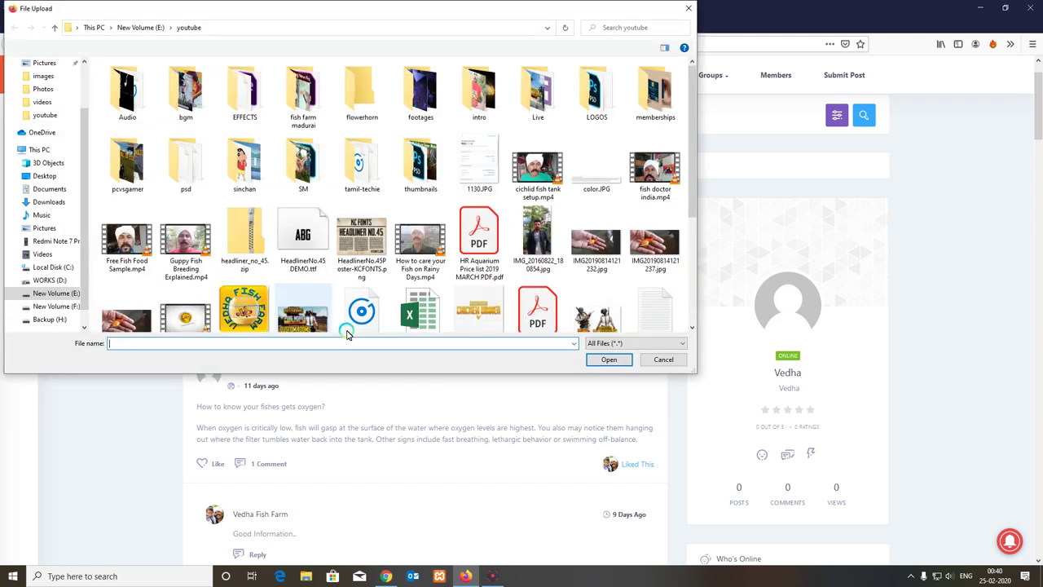
{"action": "left_click", "coordinate": [670, 359]}
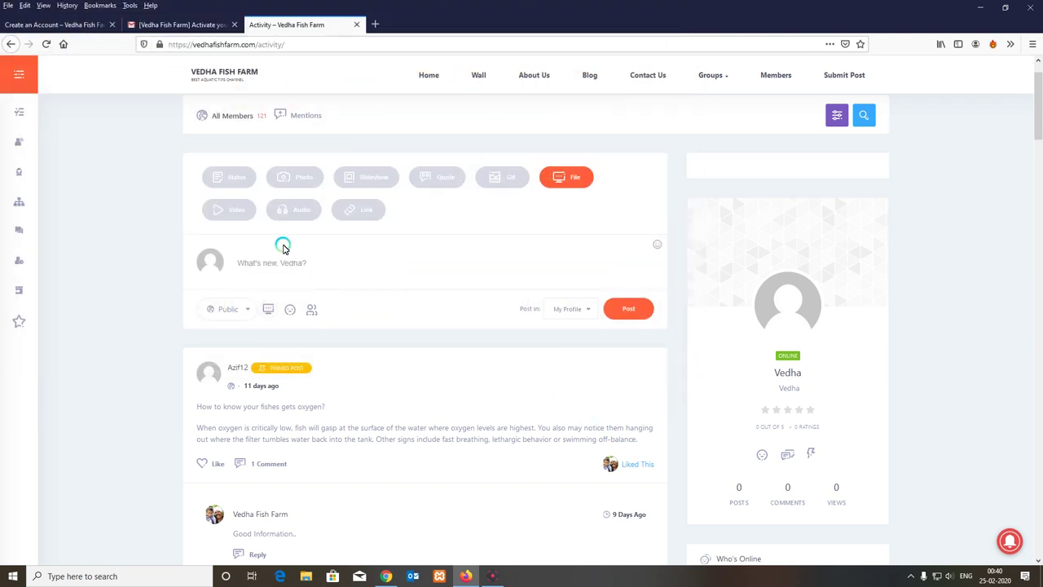
Bring up the Status post form, look through the wall's activity feed, and view the Mentions feed
{"action": "left_click", "coordinate": [240, 177]}
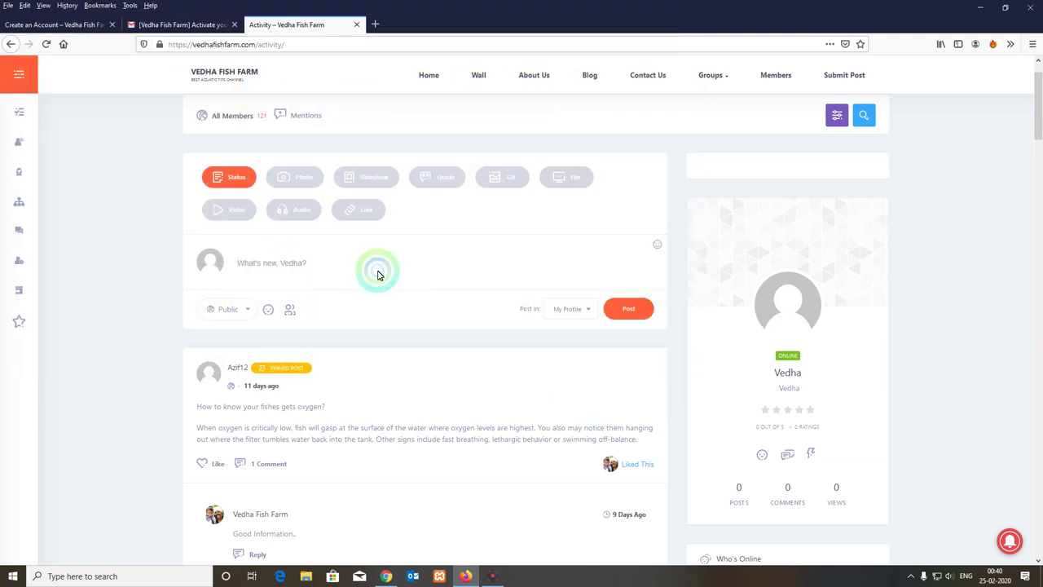
{"action": "scroll", "coordinate": [406, 400], "scroll_direction": "down", "scroll_amount": 2}
{"action": "scroll", "coordinate": [403, 409], "scroll_direction": "down", "scroll_amount": 1}
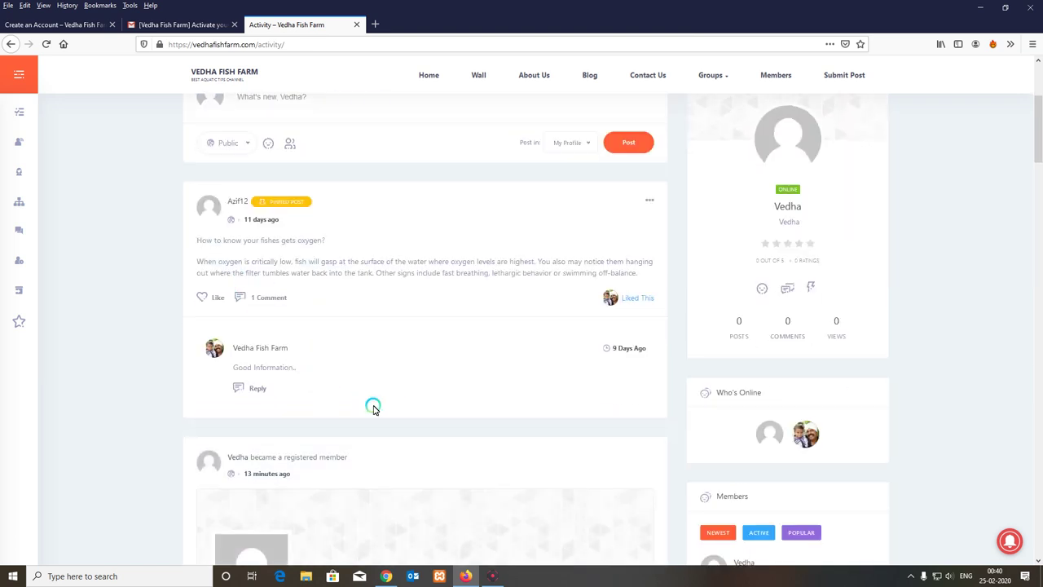
{"action": "scroll", "coordinate": [405, 424], "scroll_direction": "down", "scroll_amount": 3}
{"action": "scroll", "coordinate": [405, 426], "scroll_direction": "up", "scroll_amount": 2}
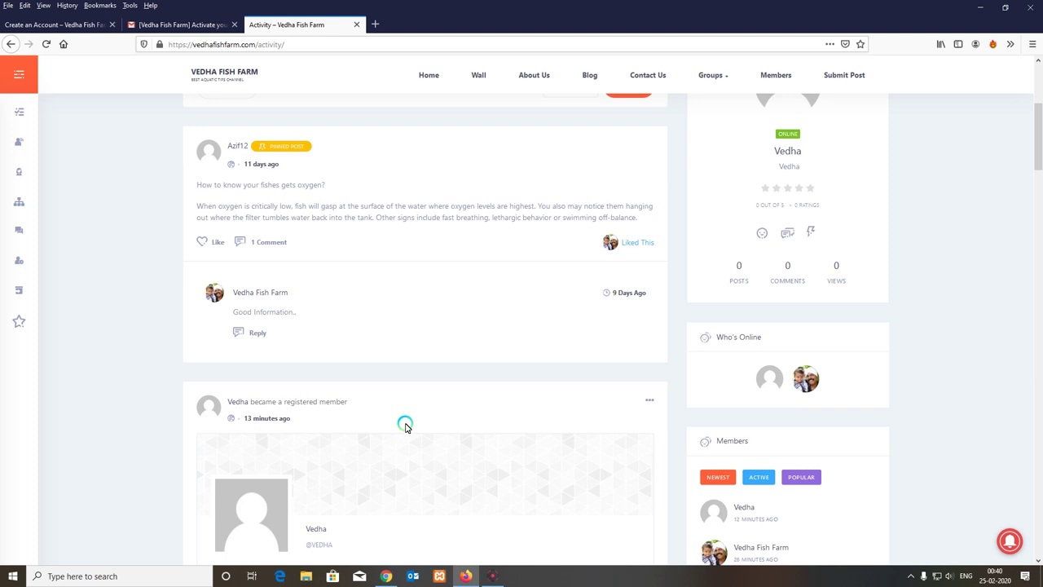
{"action": "scroll", "coordinate": [406, 427], "scroll_direction": "up", "scroll_amount": 5}
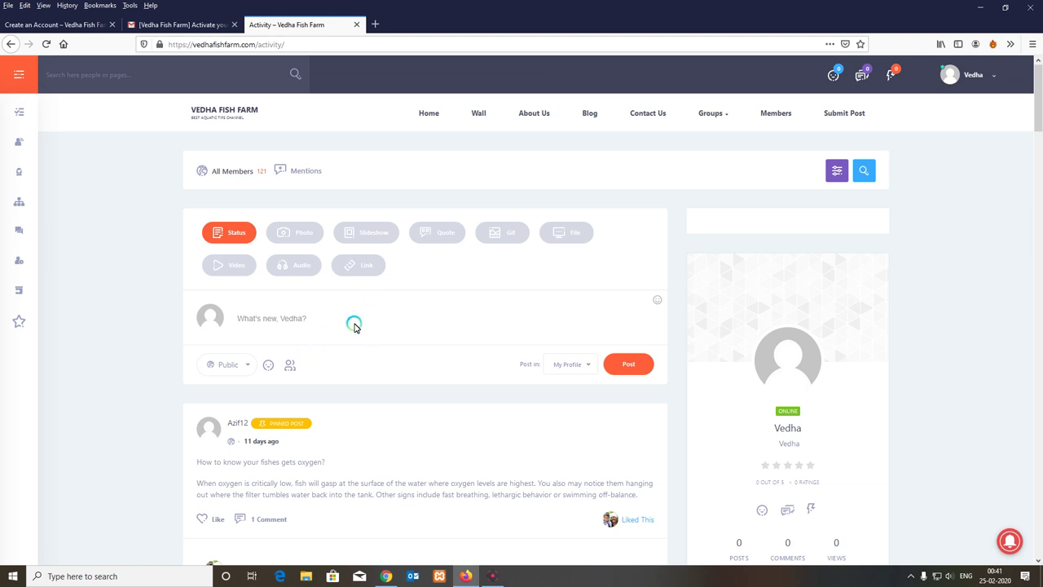
{"action": "left_click", "coordinate": [287, 171]}
{"action": "left_click", "coordinate": [288, 171]}
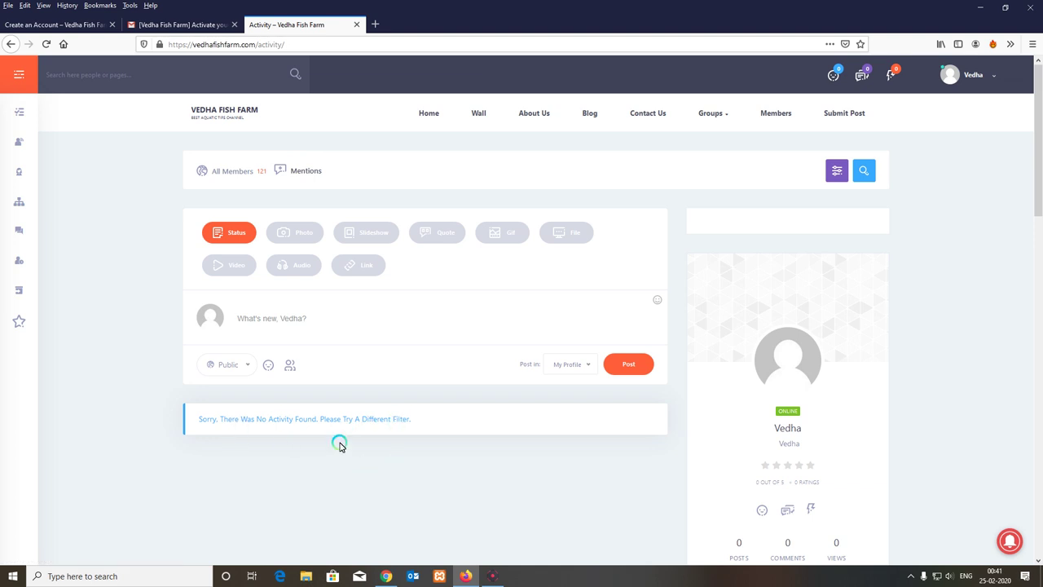
{"action": "left_click", "coordinate": [303, 325]}
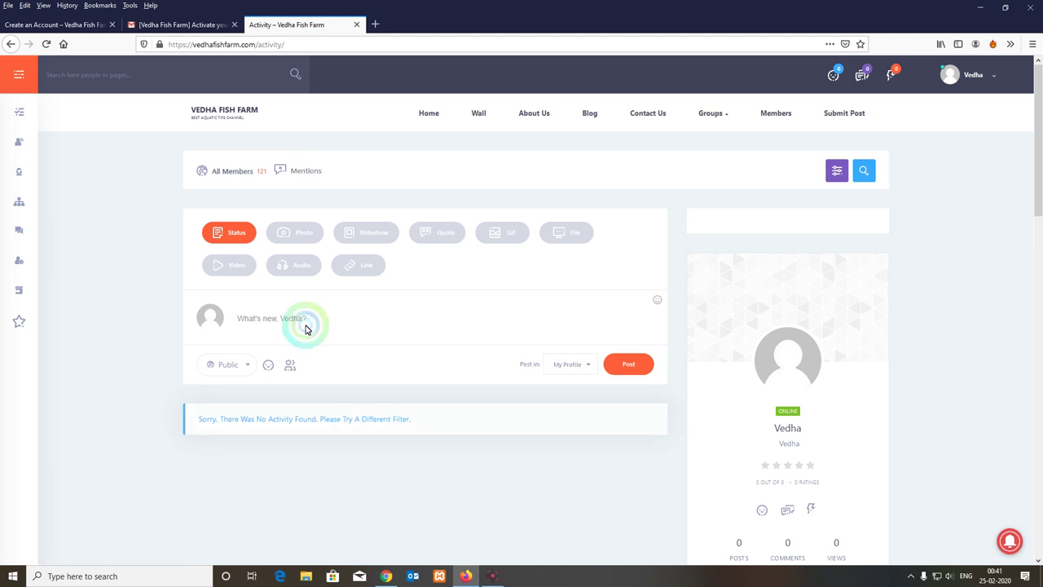
{"action": "type", "text": "@sfasd"}
{"action": "key", "text": "BackSpace"}
{"action": "key", "text": "BackSpace"}
{"action": "key", "text": "BackSpace"}
{"action": "key", "text": "BackSpace"}
{"action": "key", "text": "BackSpace"}
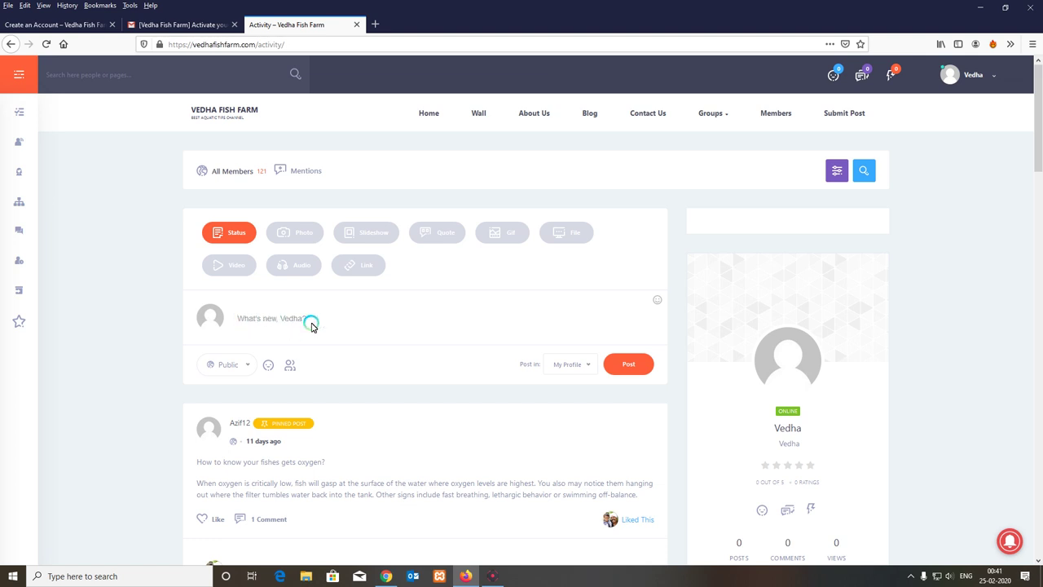
{"action": "left_click", "coordinate": [581, 365]}
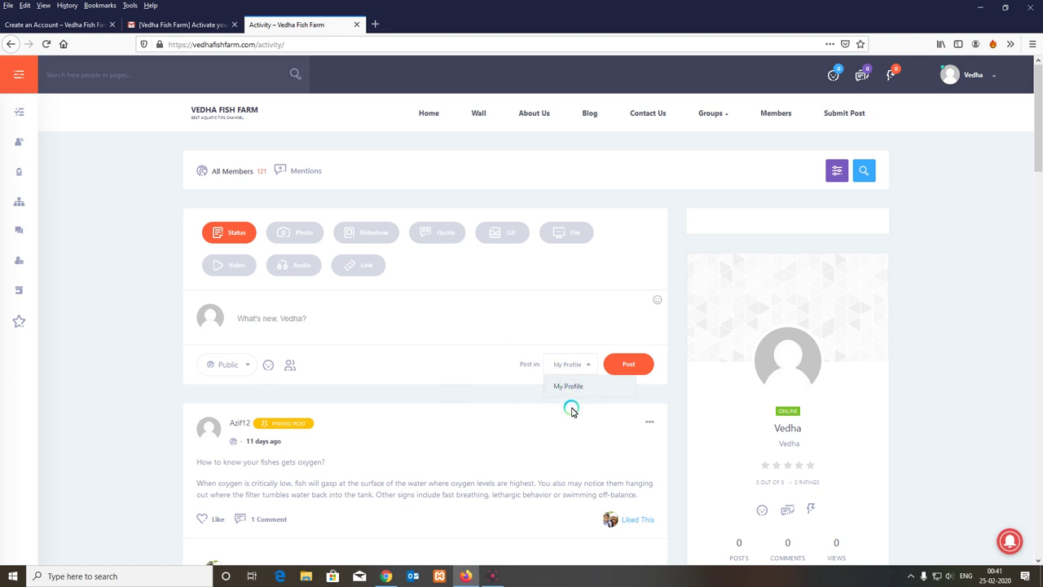
{"action": "left_click", "coordinate": [587, 363]}
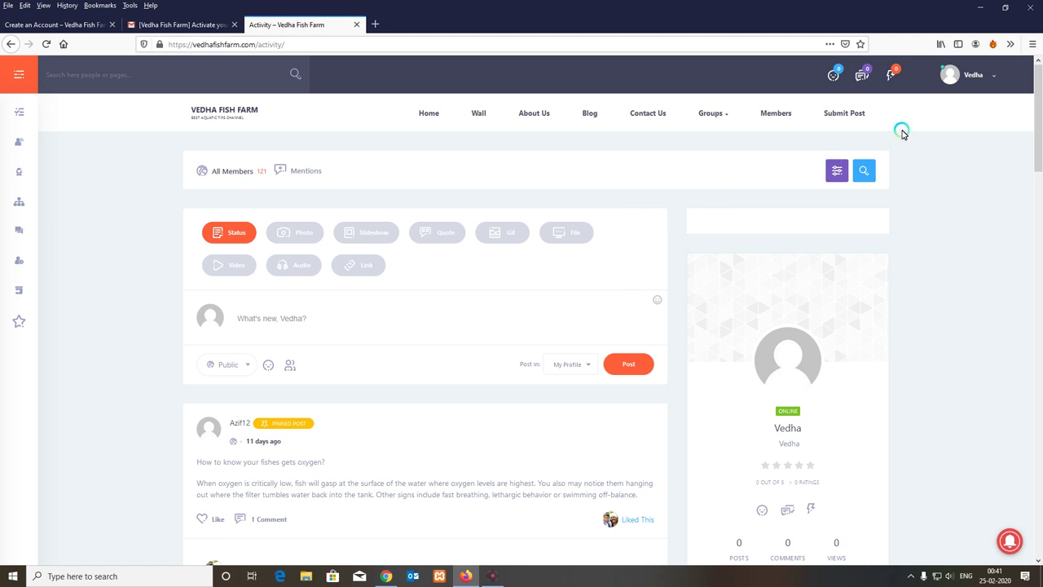
Open the Submit Post page and view its Post Title and Post Content fields
{"action": "left_click", "coordinate": [847, 115]}
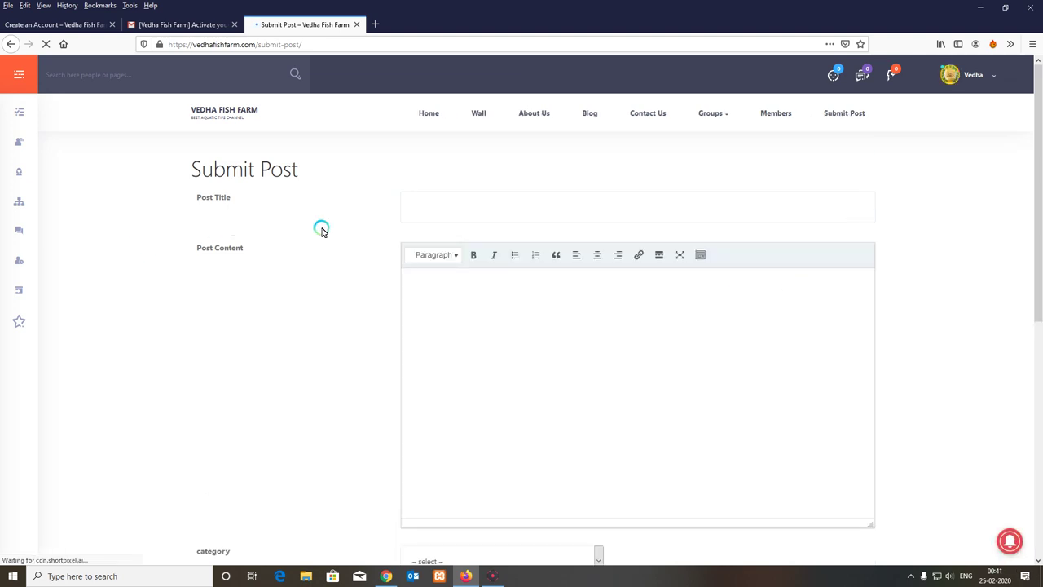
{"action": "left_click", "coordinate": [489, 207]}
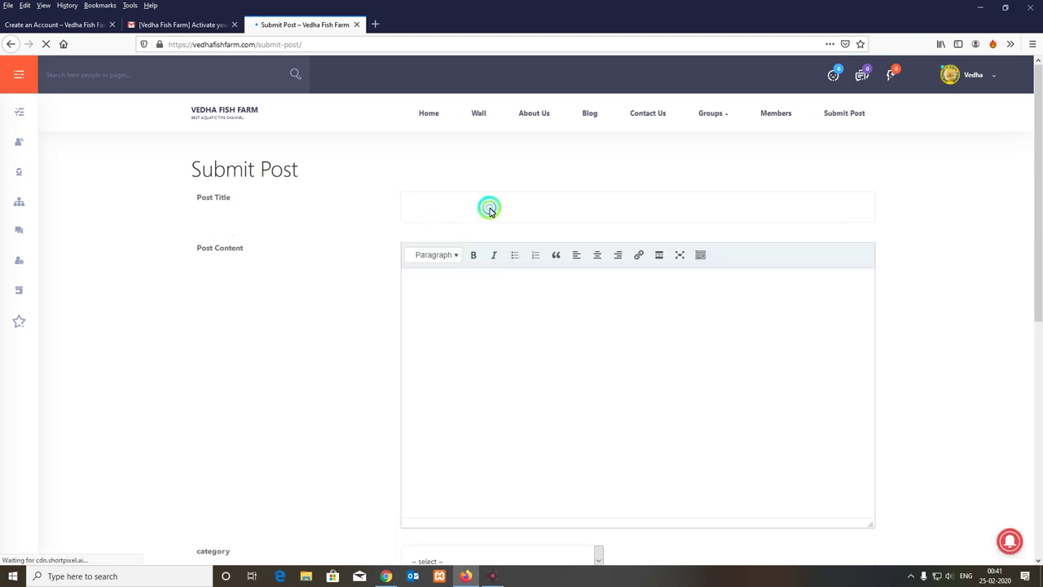
{"action": "left_click", "coordinate": [508, 313]}
{"action": "scroll", "coordinate": [508, 313], "scroll_direction": "down", "scroll_amount": 3}
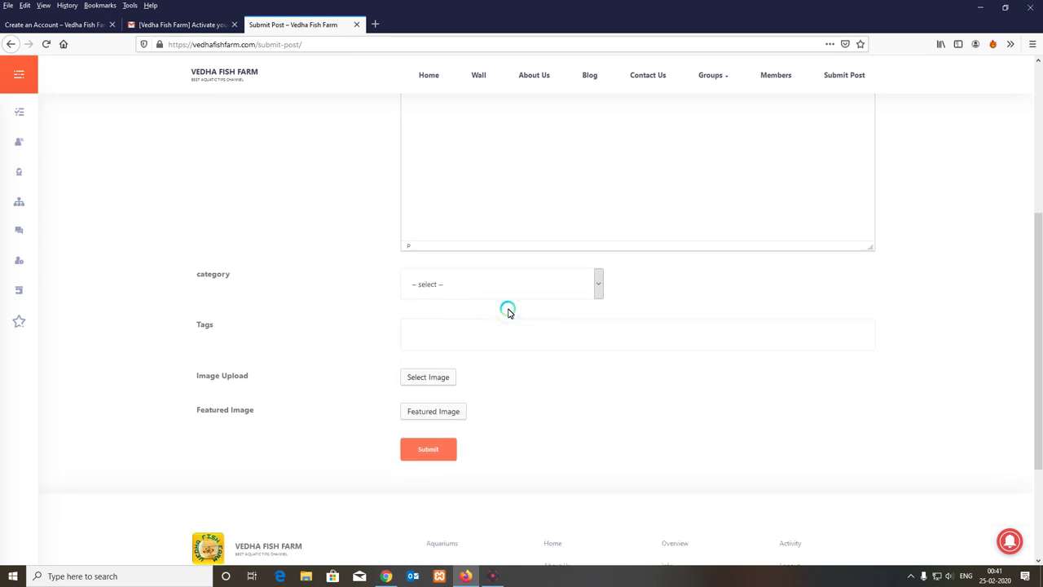
Examine the category options, Tags field and image upload options of the post form without choosing anything
{"action": "left_click", "coordinate": [514, 287]}
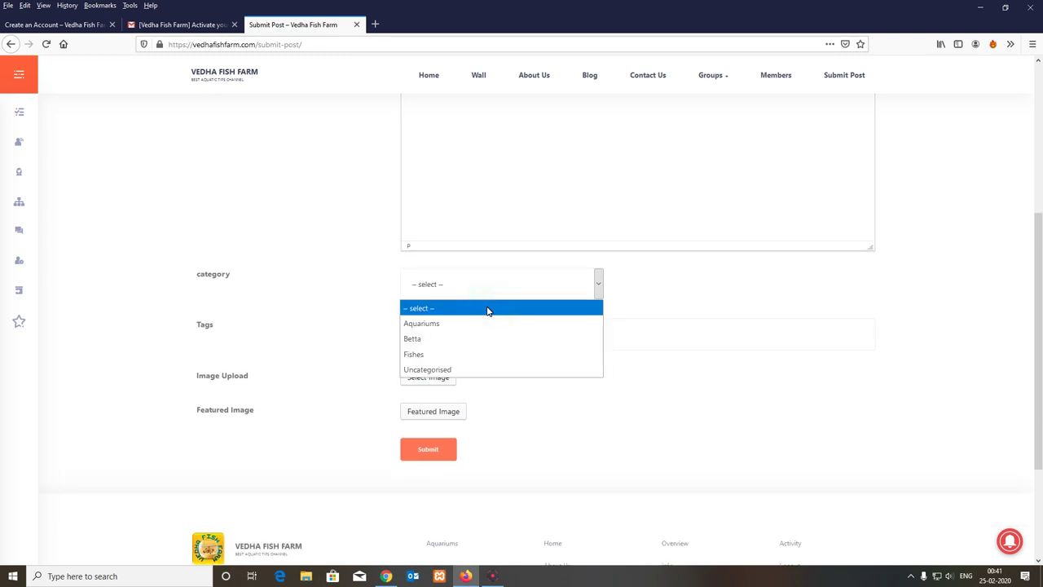
{"action": "left_click", "coordinate": [441, 325]}
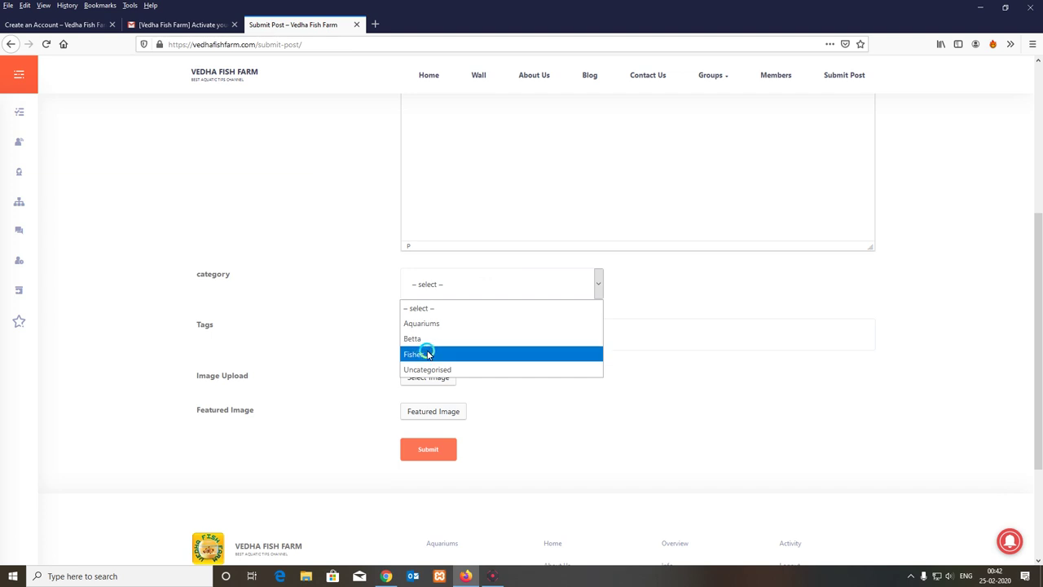
{"action": "left_click", "coordinate": [447, 313]}
{"action": "left_click", "coordinate": [455, 345]}
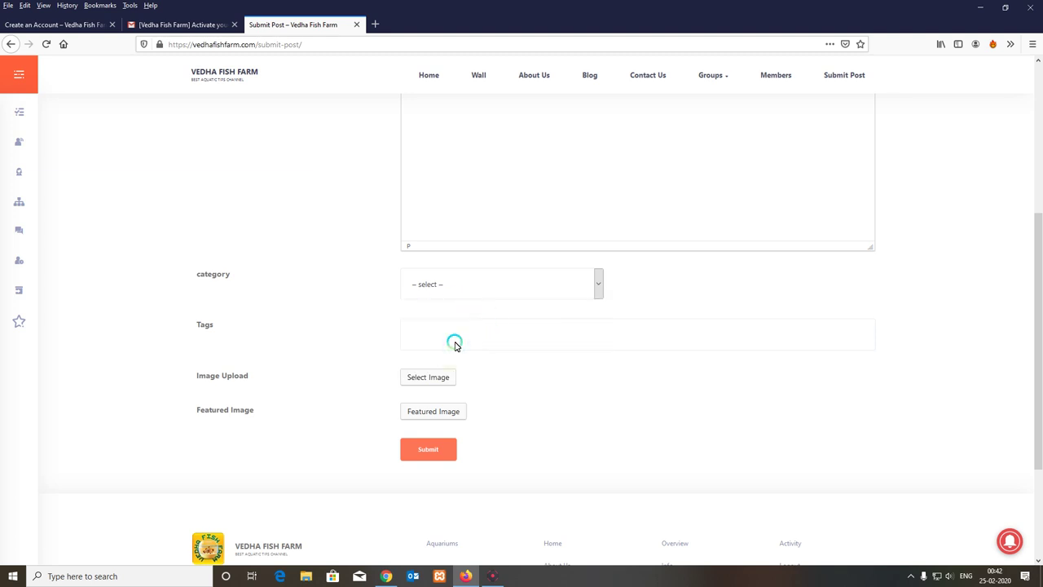
{"action": "left_click", "coordinate": [524, 335]}
{"action": "left_click", "coordinate": [427, 376]}
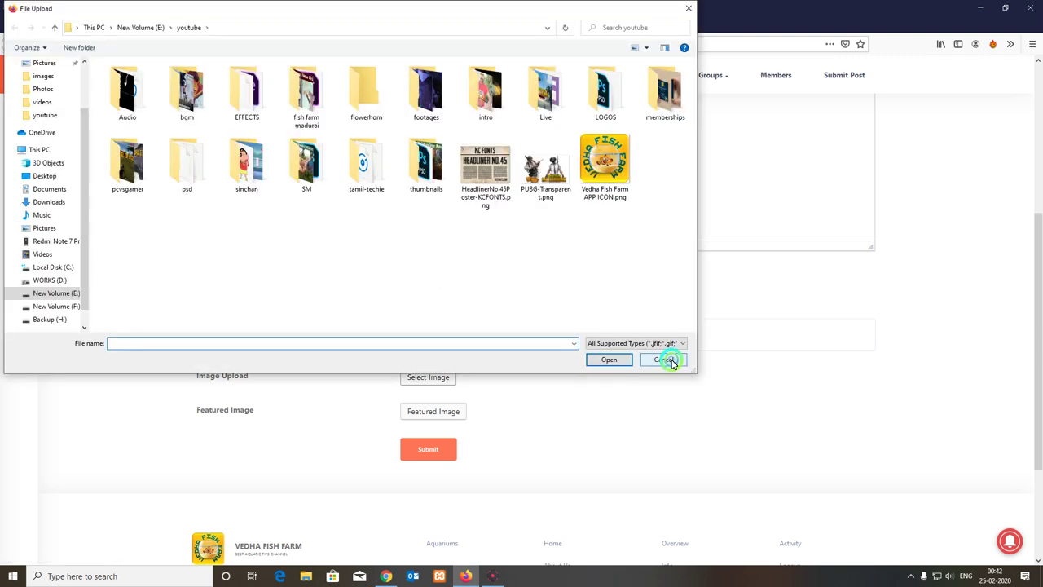
{"action": "left_click", "coordinate": [670, 359]}
{"action": "left_click", "coordinate": [447, 410]}
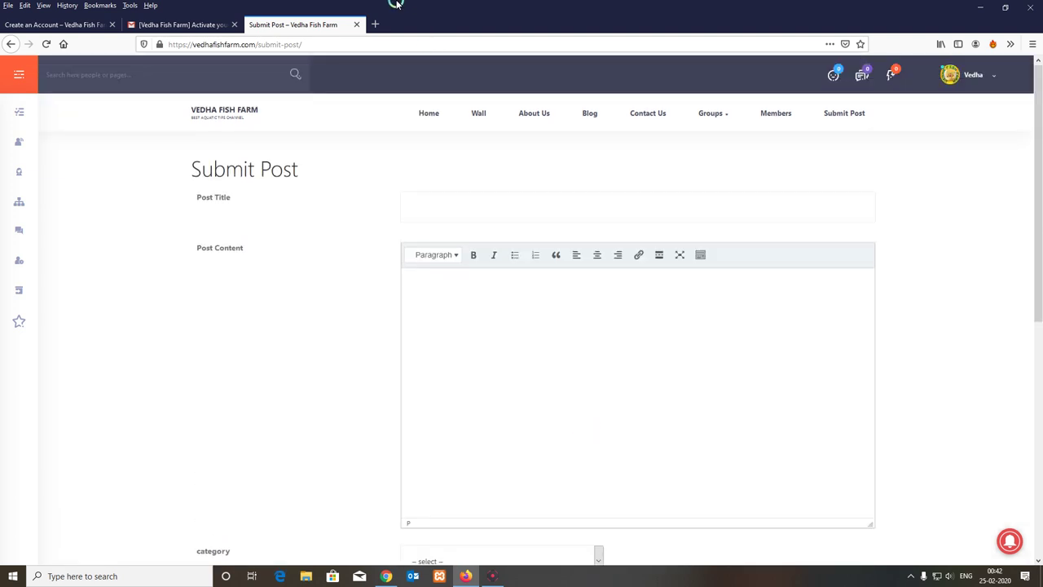
Search the web for "betta fish" in a new browser tab and look through the results
{"action": "left_click", "coordinate": [375, 24]}
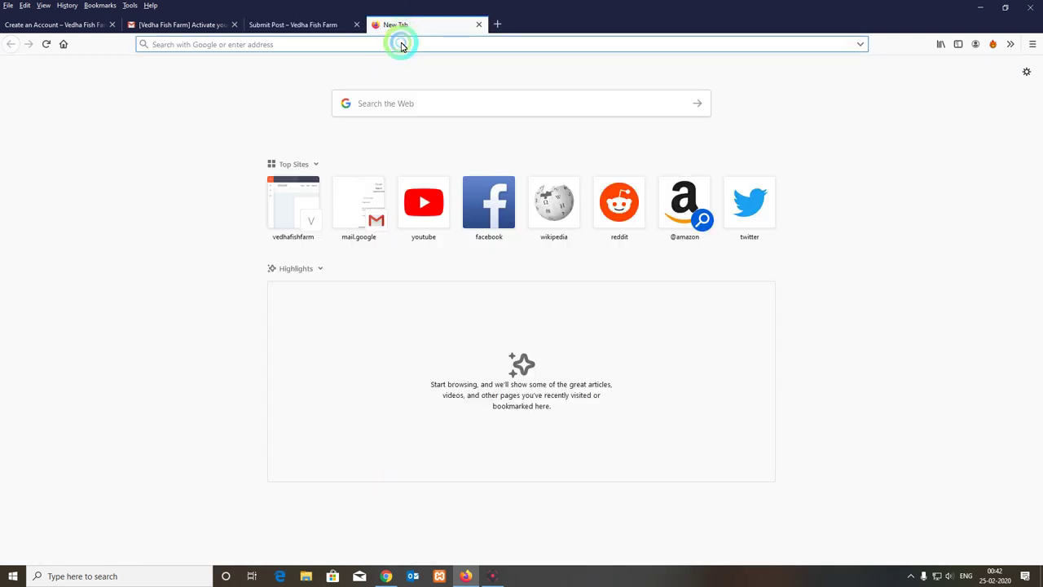
{"action": "type", "text": "betta "}
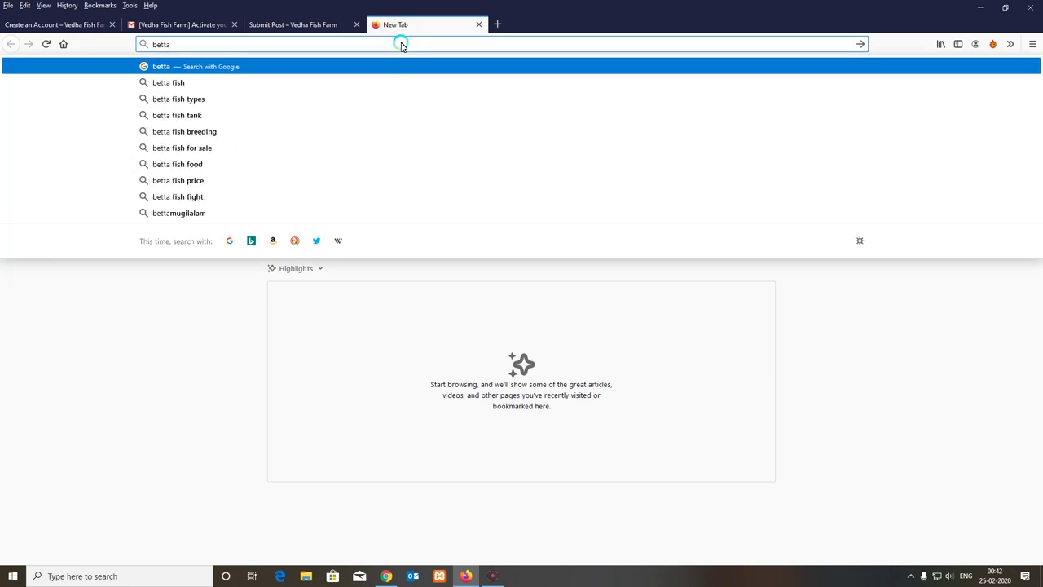
{"action": "type", "text": "fish"}
{"action": "key", "text": "Return"}
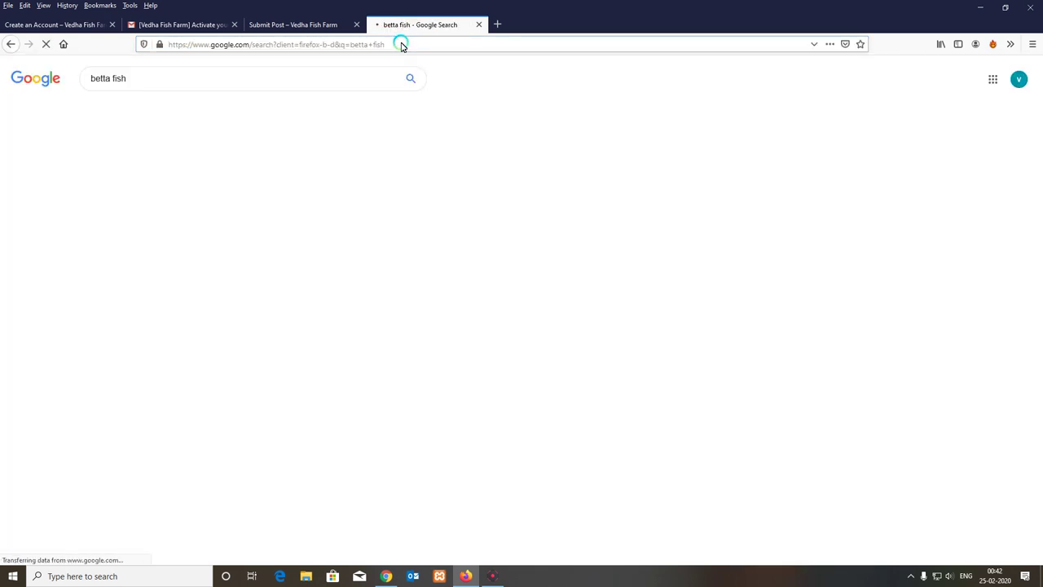
{"action": "scroll", "coordinate": [291, 268], "scroll_direction": "down", "scroll_amount": 3}
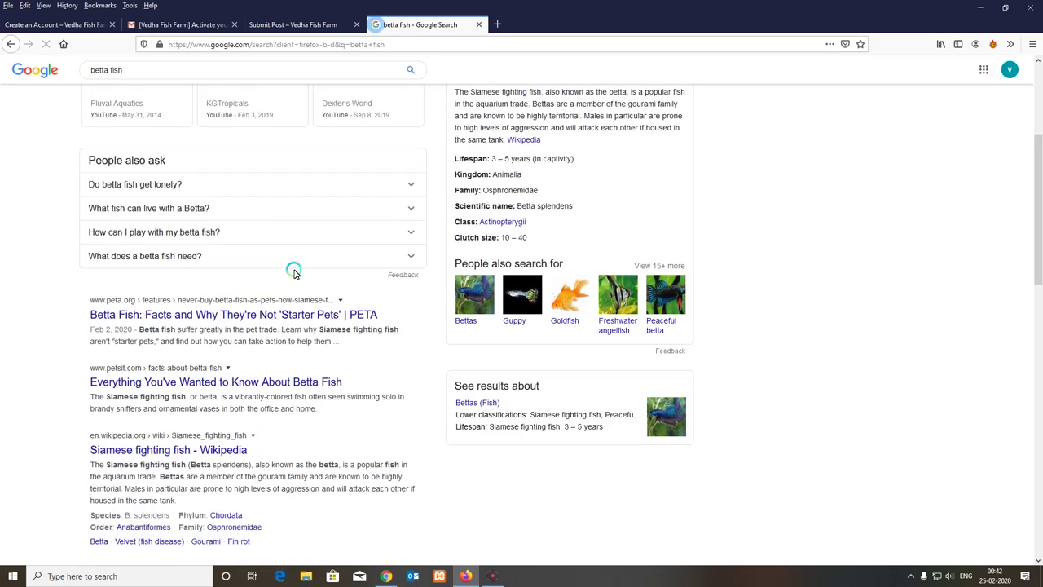
Open PETA's article "Betta Fish: Facts and Why They're Not 'Starter Pets'" and decline its notification request
{"action": "left_click", "coordinate": [261, 315]}
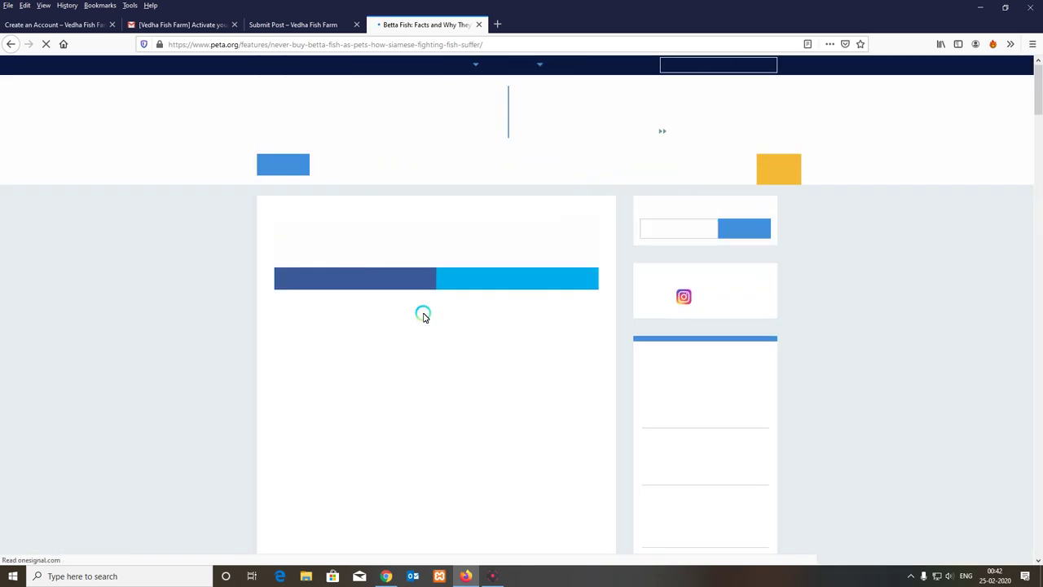
{"action": "scroll", "coordinate": [421, 312], "scroll_direction": "down", "scroll_amount": 4}
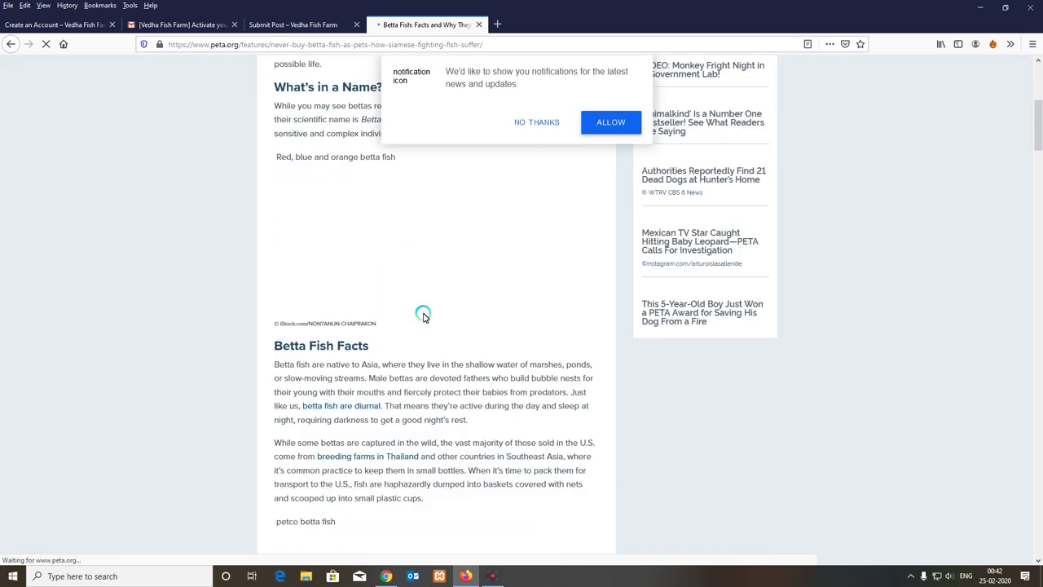
{"action": "left_click", "coordinate": [551, 123]}
{"action": "scroll", "coordinate": [534, 228], "scroll_direction": "up", "scroll_amount": 3}
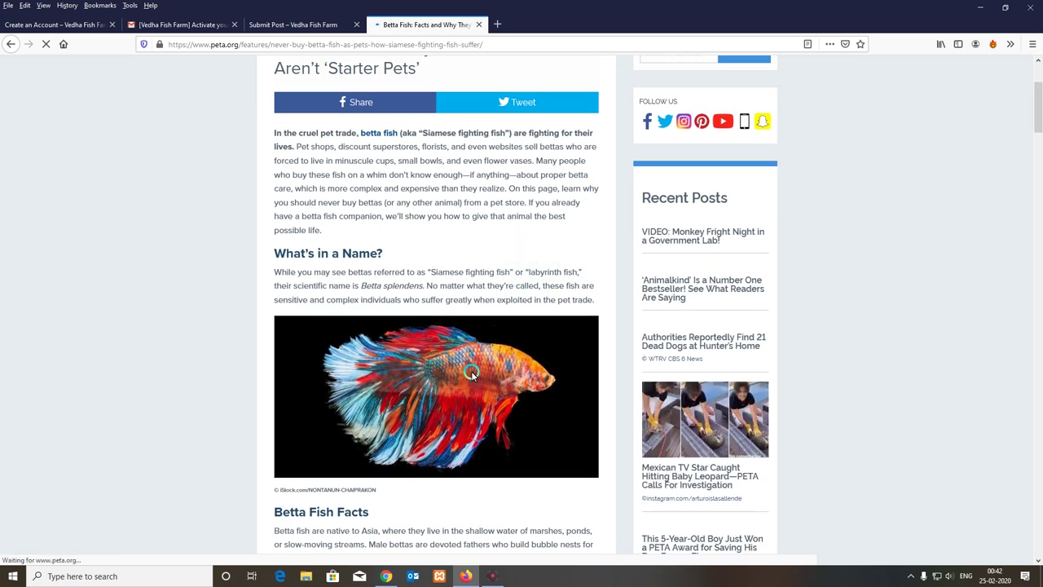
Save the article's red, blue and orange betta fish image to the Desktop under its suggested file name
{"action": "right_click", "coordinate": [471, 373]}
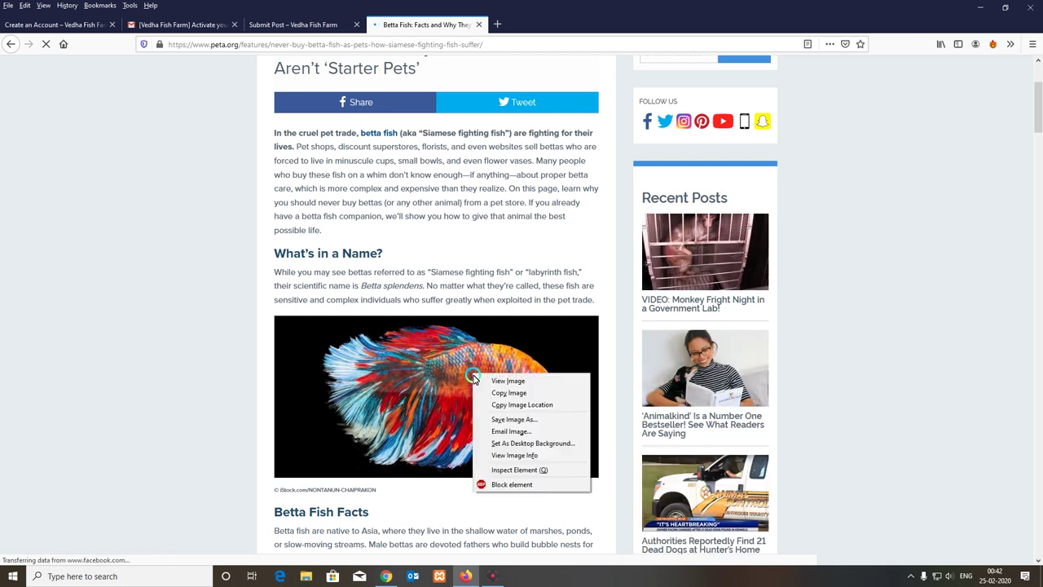
{"action": "left_click", "coordinate": [493, 419]}
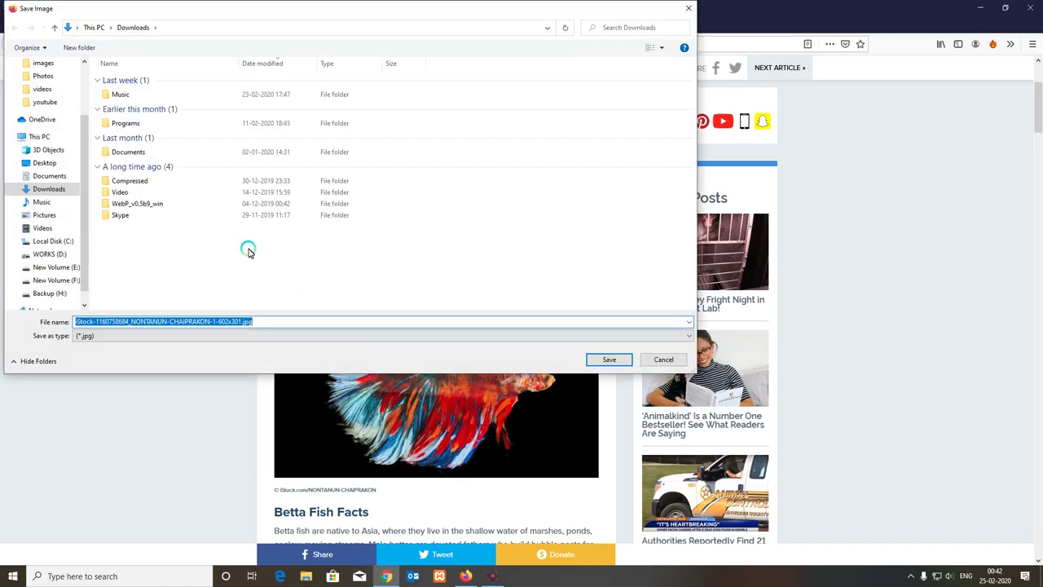
{"action": "left_click", "coordinate": [45, 162]}
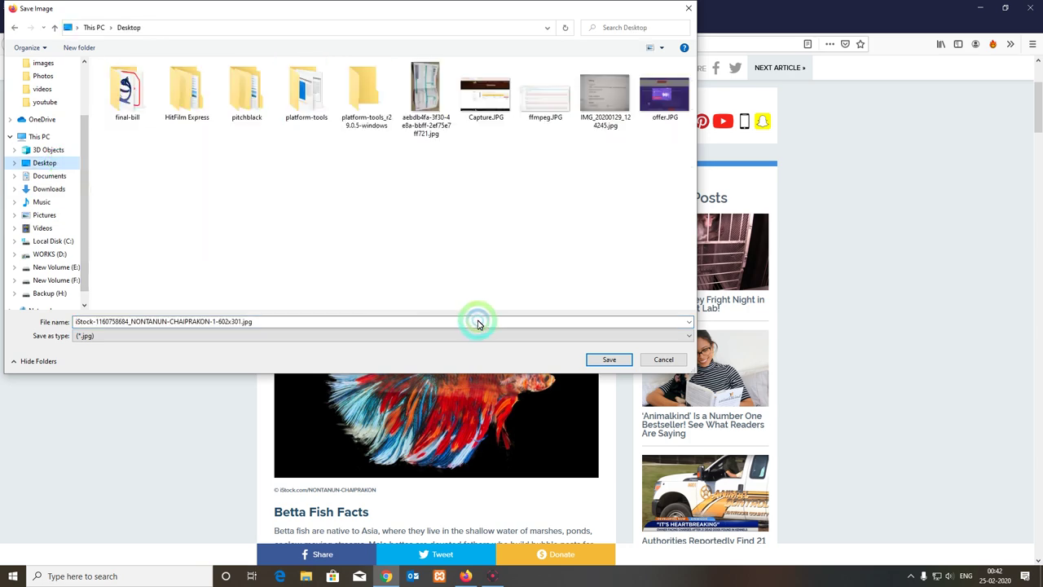
{"action": "left_click", "coordinate": [597, 357]}
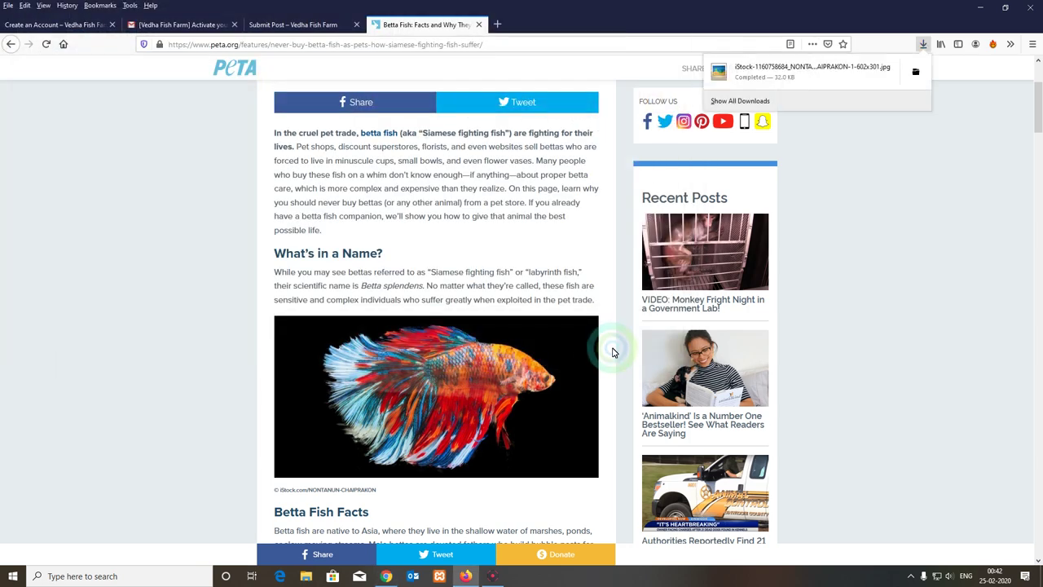
Copy the article heading "Betta Fish Facts" into the Post Title field of the Submit Post form
{"action": "scroll", "coordinate": [613, 351], "scroll_direction": "down", "scroll_amount": 4}
{"action": "scroll", "coordinate": [444, 290], "scroll_direction": "up", "scroll_amount": 1}
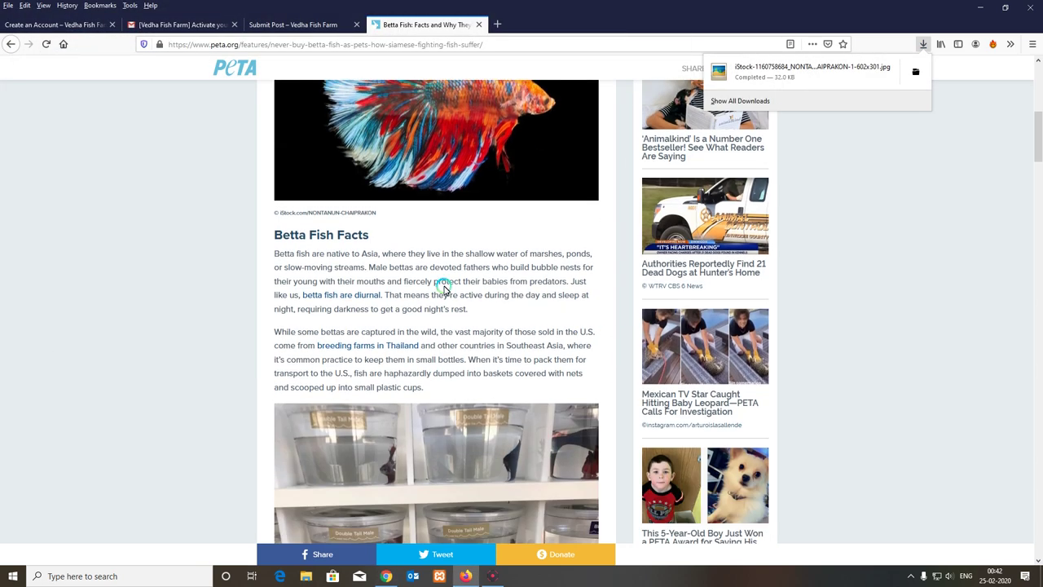
{"action": "scroll", "coordinate": [444, 290], "scroll_direction": "down", "scroll_amount": 1}
{"action": "left_click_drag", "start_coordinate": [274, 183], "coordinate": [374, 183]}
{"action": "key", "text": "ctrl+c"}
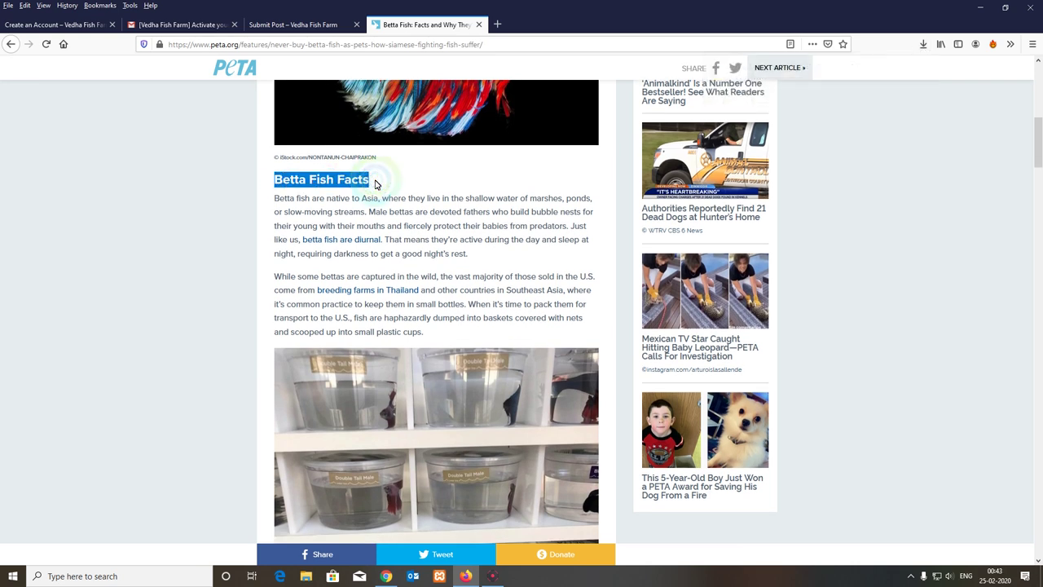
{"action": "left_click", "coordinate": [269, 25]}
{"action": "left_click", "coordinate": [510, 212]}
{"action": "key", "text": "ctrl+v"}
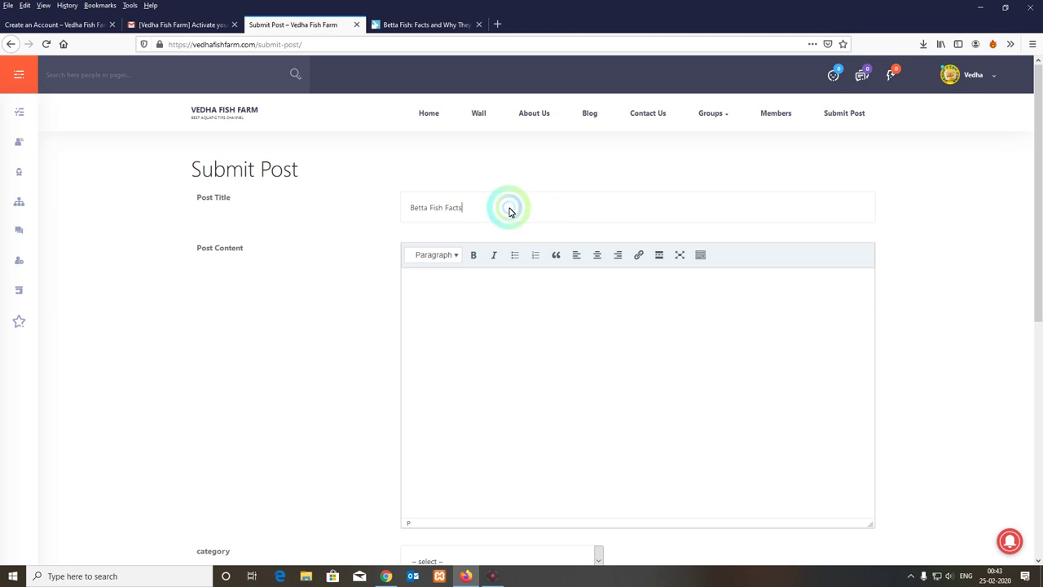
Copy the two paragraphs under the article's "Betta Fish Facts" heading into the Post Content field
{"action": "left_click", "coordinate": [432, 24]}
{"action": "left_click_drag", "start_coordinate": [274, 199], "coordinate": [430, 332]}
{"action": "key", "text": "ctrl+c"}
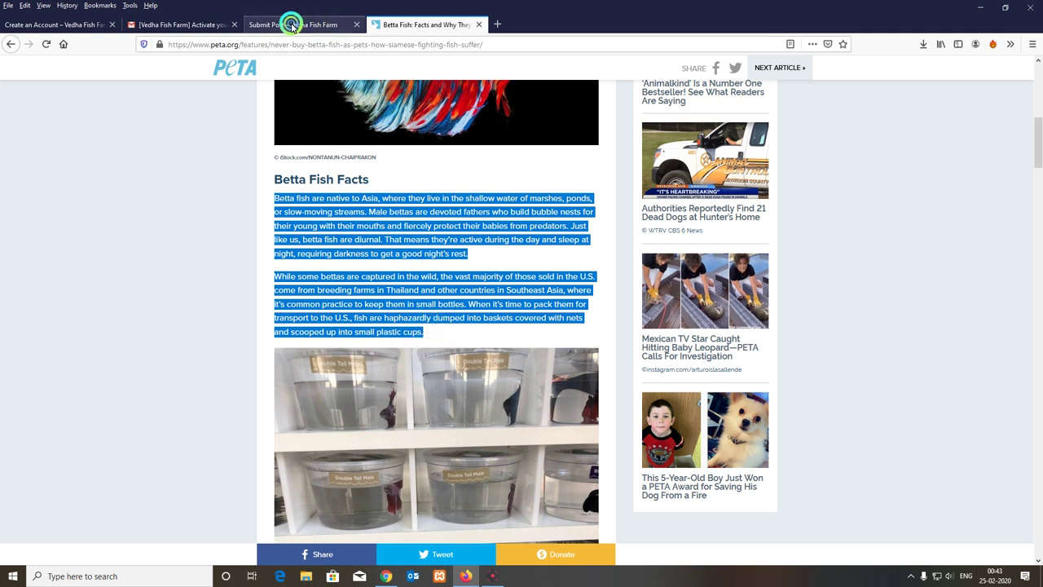
{"action": "left_click", "coordinate": [292, 24]}
{"action": "left_click", "coordinate": [480, 292]}
{"action": "key", "text": "ctrl+v"}
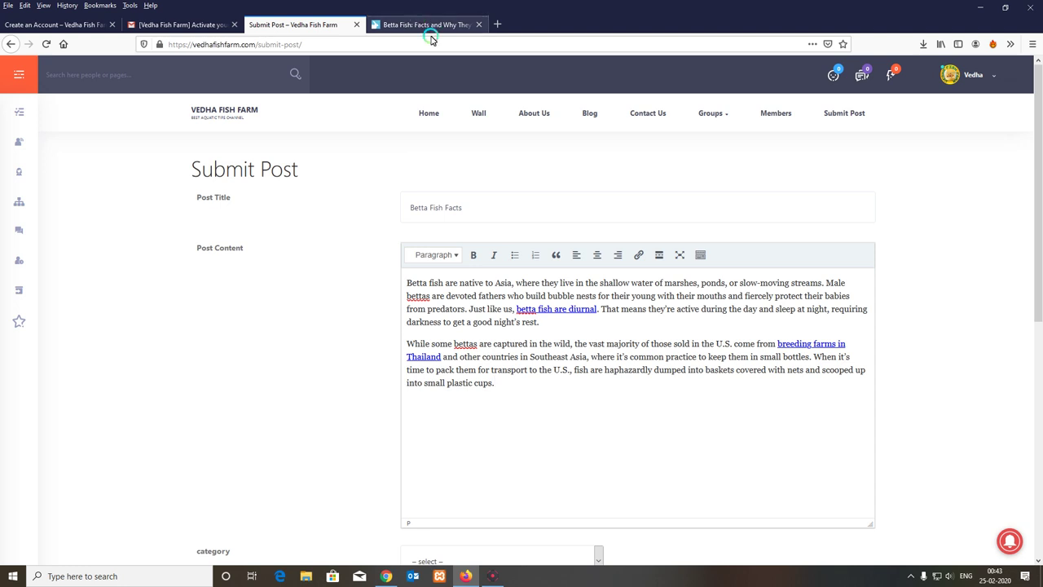
Set the post's category to Betta
{"action": "left_click", "coordinate": [593, 401]}
{"action": "scroll", "coordinate": [594, 401], "scroll_direction": "down", "scroll_amount": 3}
{"action": "left_click", "coordinate": [557, 288]}
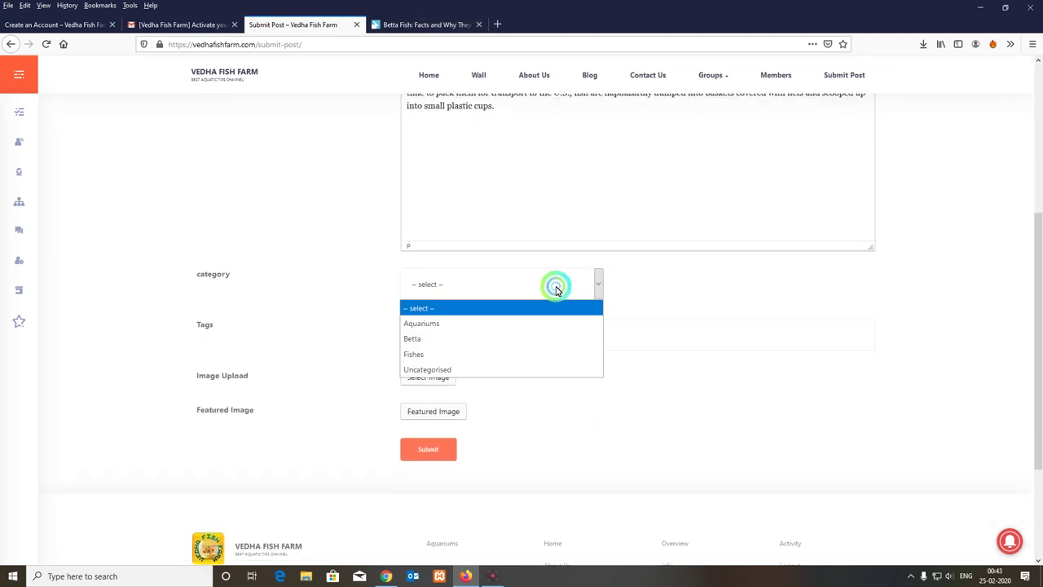
{"action": "left_click", "coordinate": [436, 336]}
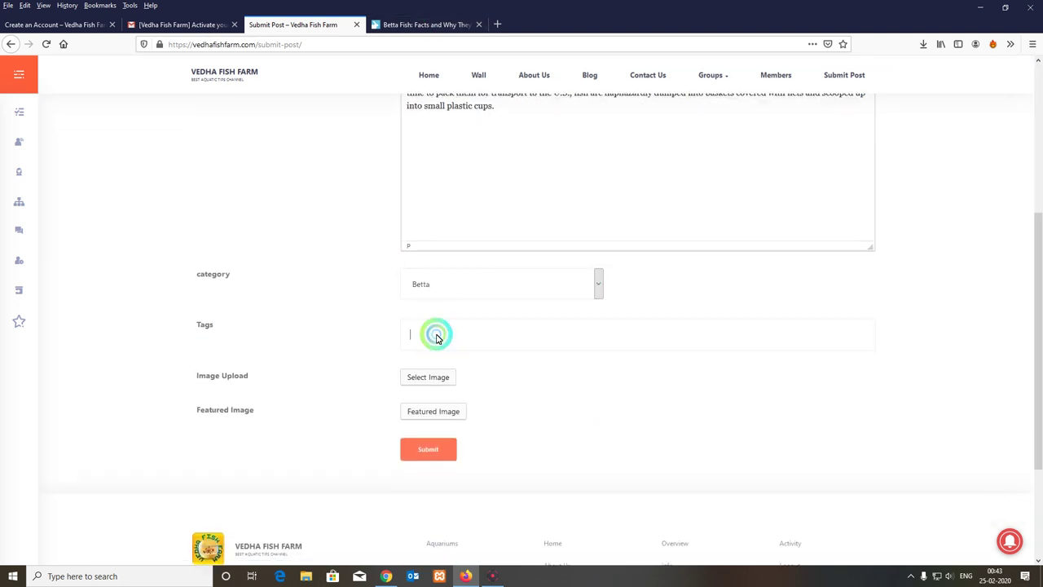
Enter "betta, betta fish," as the tags of the post
{"action": "type", "text": "ber"}
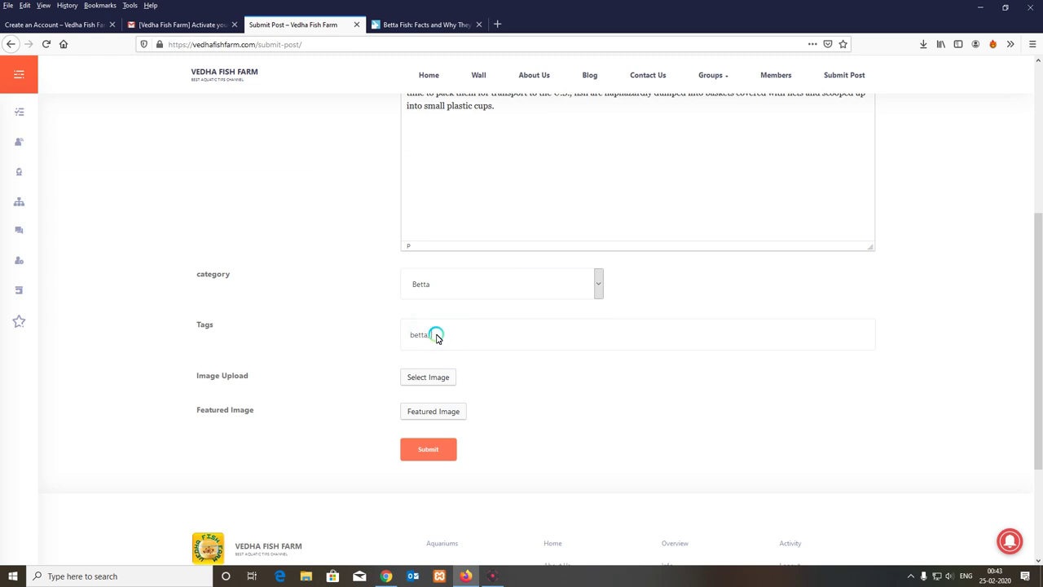
{"action": "type", "text": "ta"}
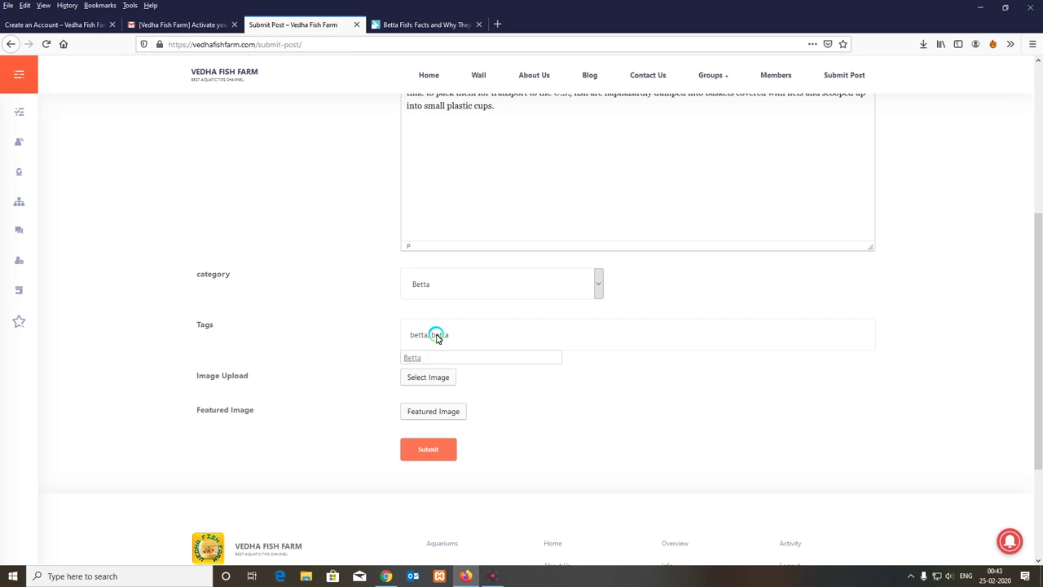
{"action": "type", "text": " fish,"}
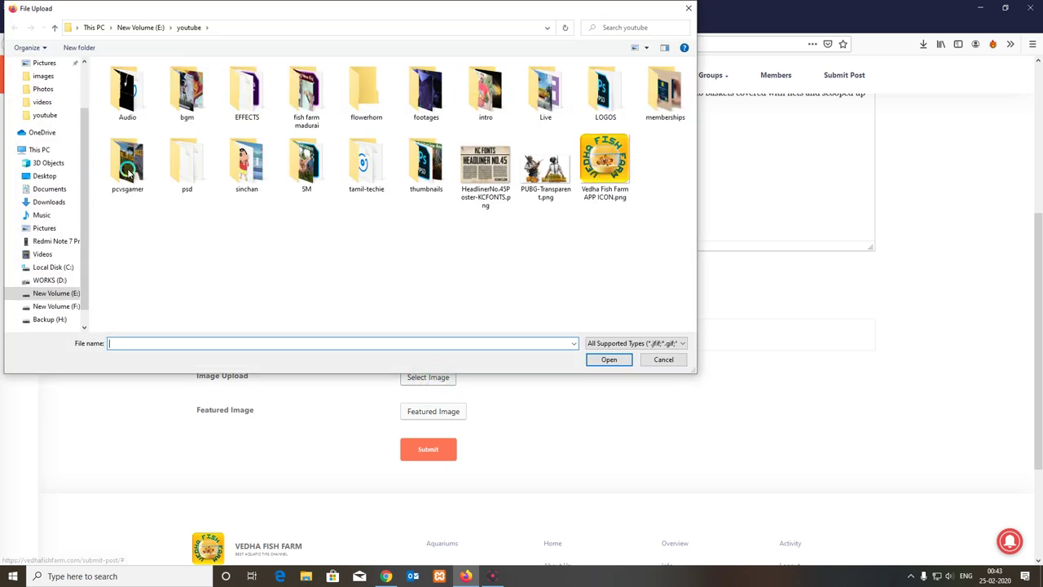
Upload the iStock betta fish JPG from the Desktop as the post's Image Upload, showing all file types to find it
{"action": "left_click", "coordinate": [44, 175]}
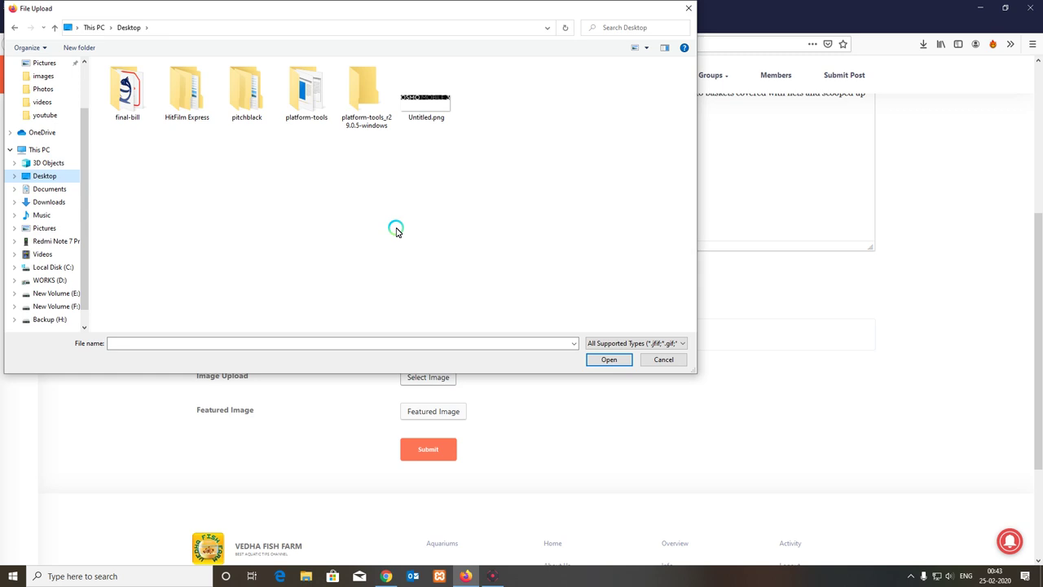
{"action": "left_click", "coordinate": [659, 343]}
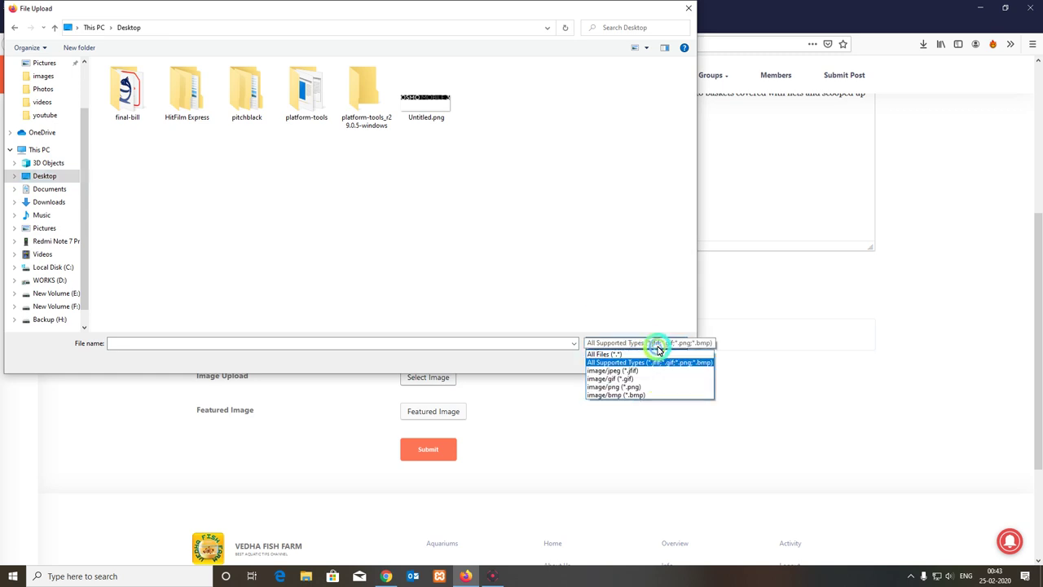
{"action": "left_click", "coordinate": [655, 360]}
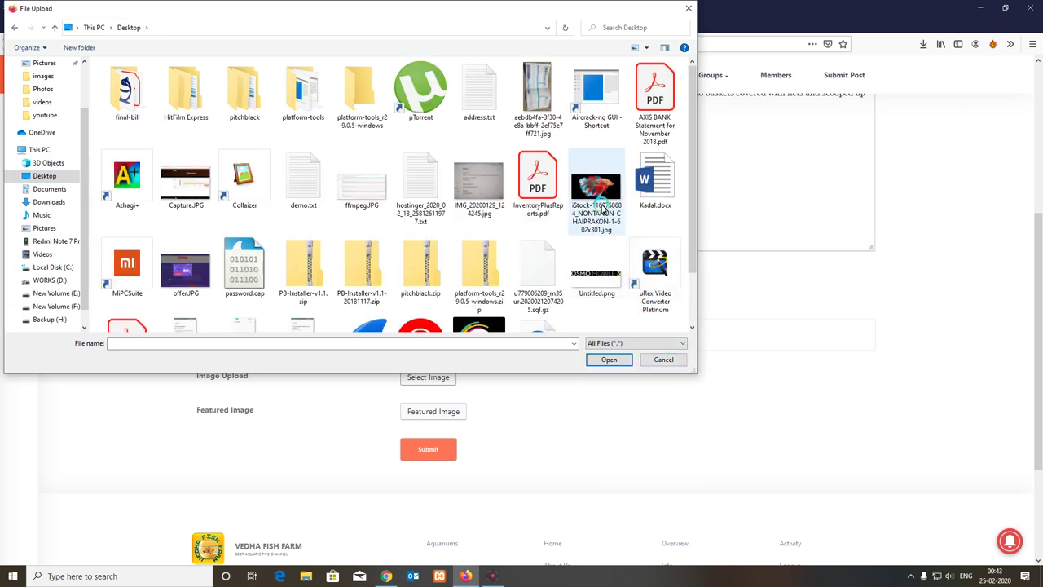
{"action": "left_click", "coordinate": [597, 195]}
{"action": "left_click", "coordinate": [616, 362]}
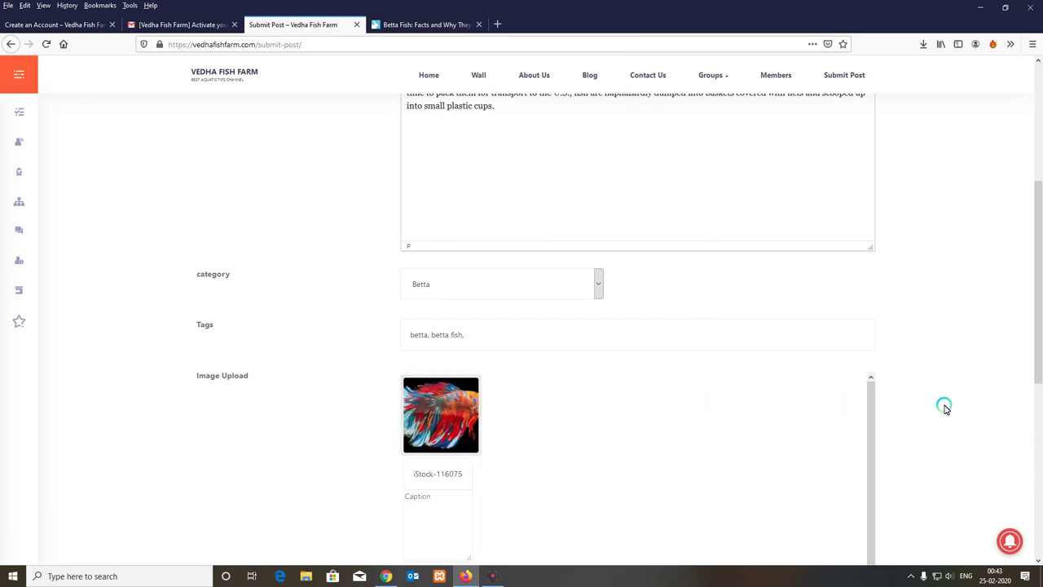
Set the same iStock betta fish JPG from the Desktop as the featured image and submit the post
{"action": "scroll", "coordinate": [943, 407], "scroll_direction": "down", "scroll_amount": 3}
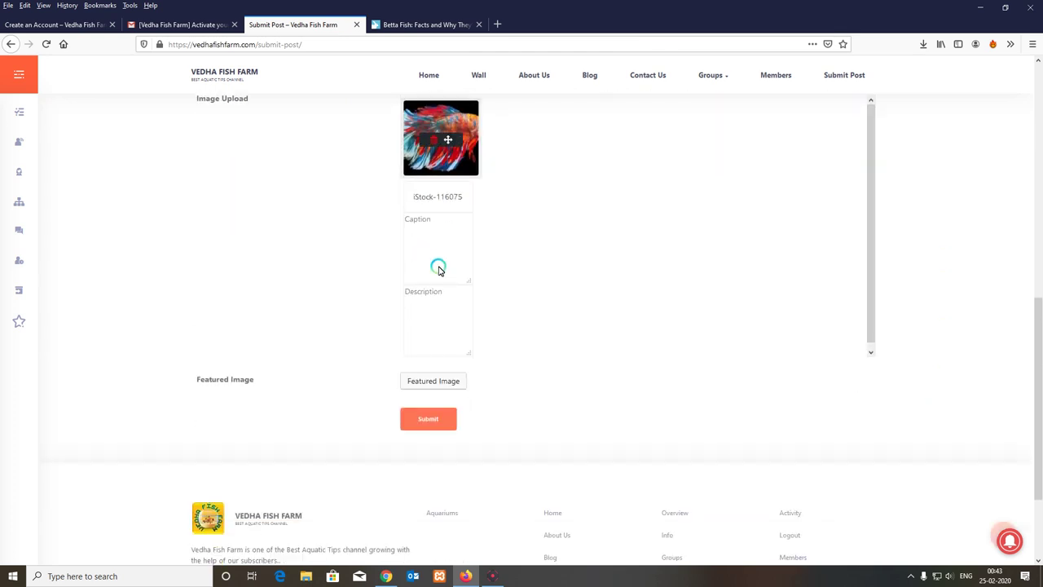
{"action": "left_click", "coordinate": [447, 385]}
{"action": "left_click", "coordinate": [633, 344]}
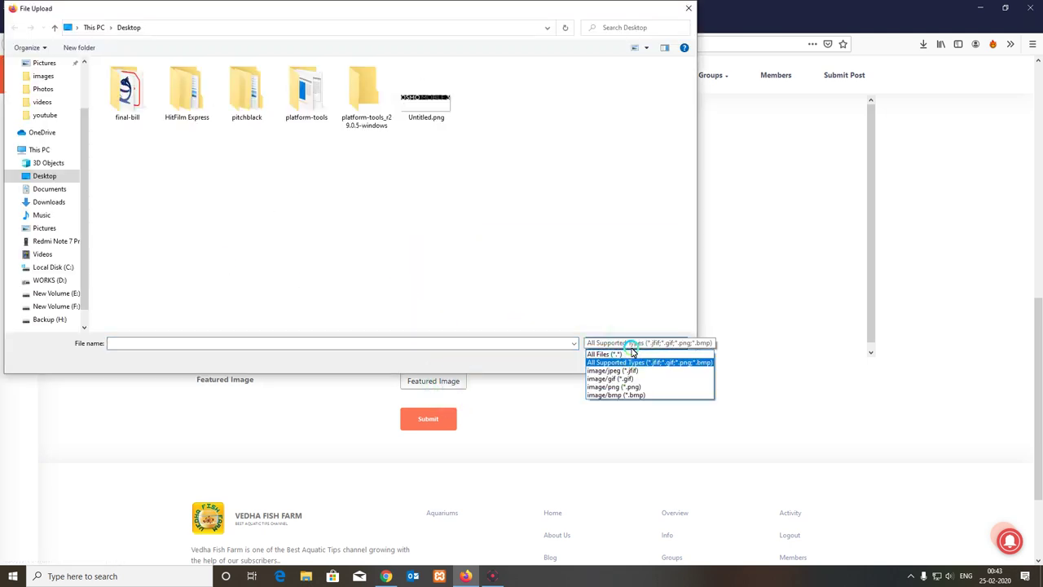
{"action": "left_click", "coordinate": [626, 354]}
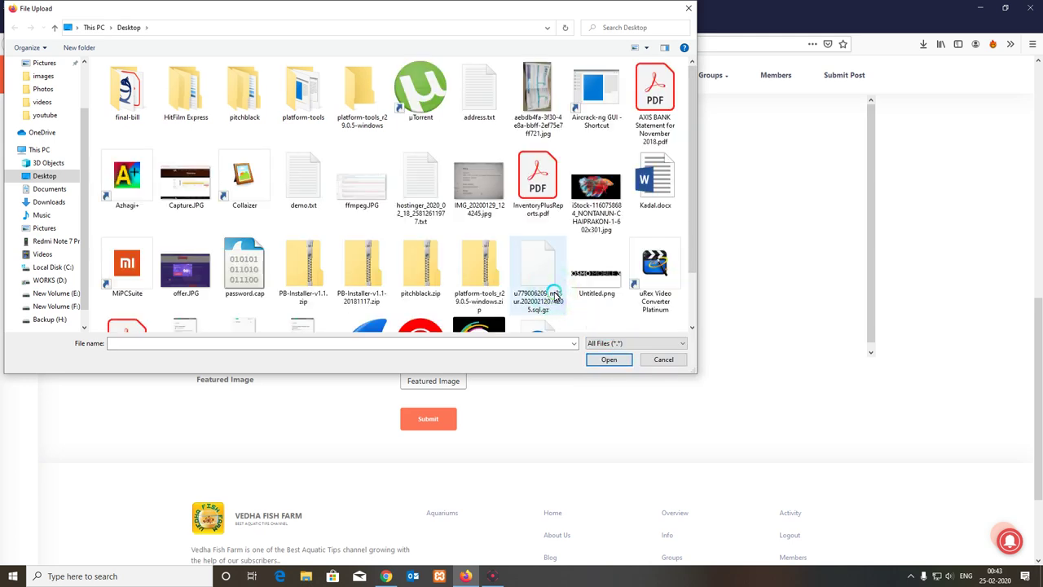
{"action": "double_click", "coordinate": [596, 190]}
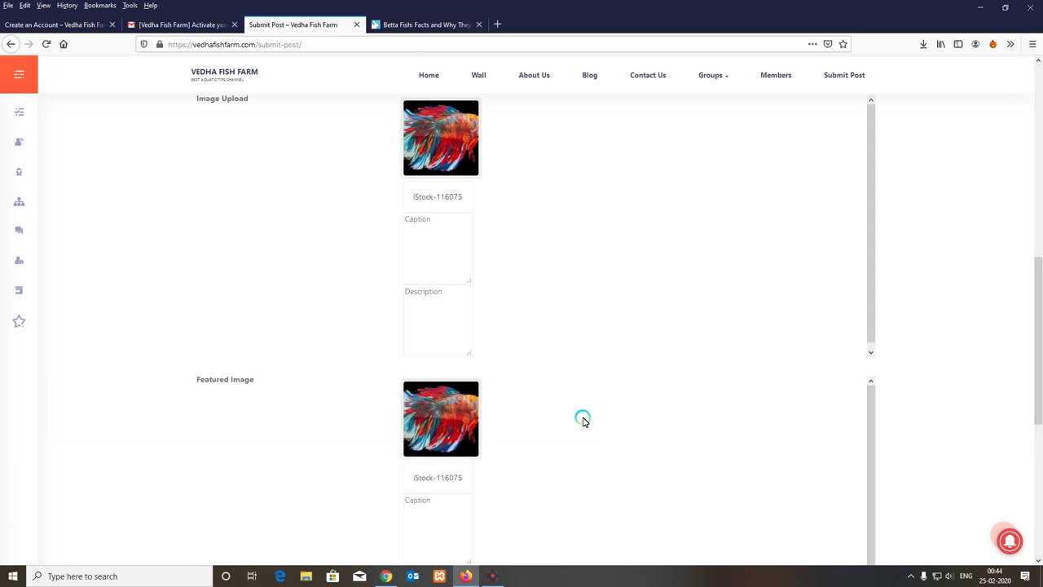
{"action": "scroll", "coordinate": [885, 414], "scroll_direction": "down", "scroll_amount": 5}
{"action": "left_click", "coordinate": [422, 390]}
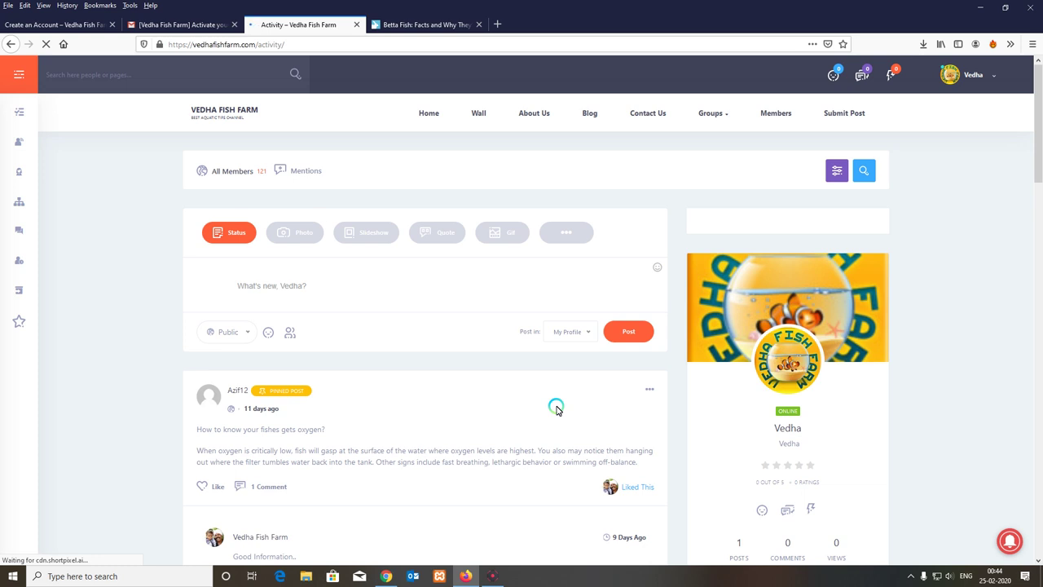
Examine the new "Betta Fish Facts" post on the activity wall and its full page, including sharing options, tags, reactions and comment area
{"action": "scroll", "coordinate": [556, 409], "scroll_direction": "down", "scroll_amount": 5}
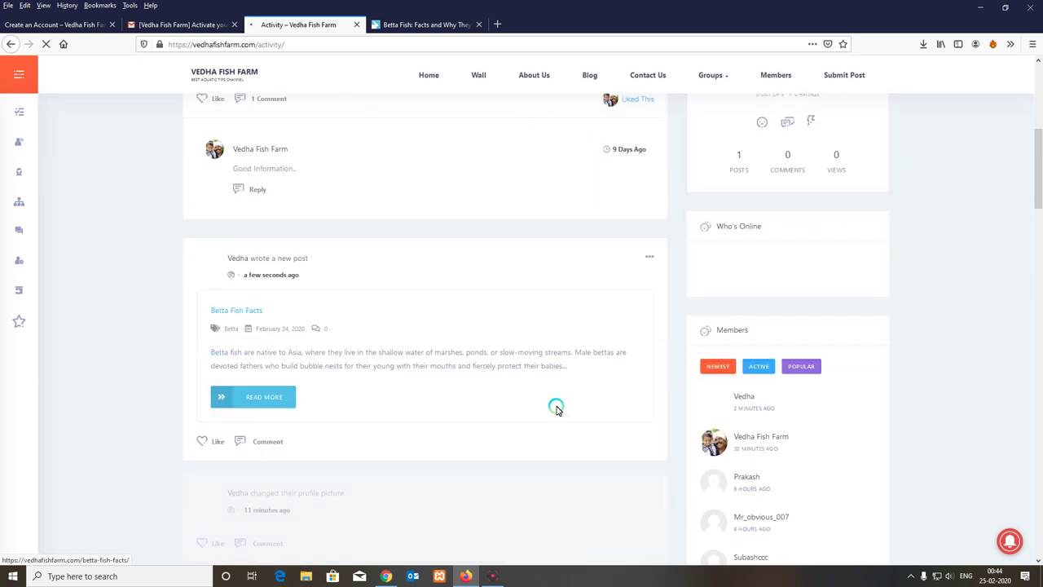
{"action": "scroll", "coordinate": [321, 400], "scroll_direction": "down", "scroll_amount": 2}
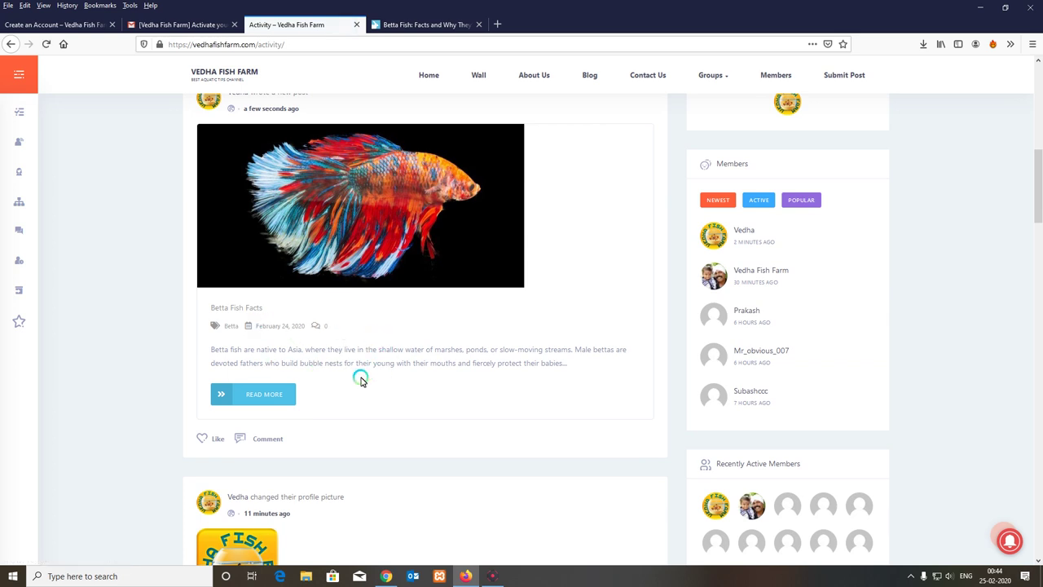
{"action": "scroll", "coordinate": [361, 378], "scroll_direction": "up", "scroll_amount": 2}
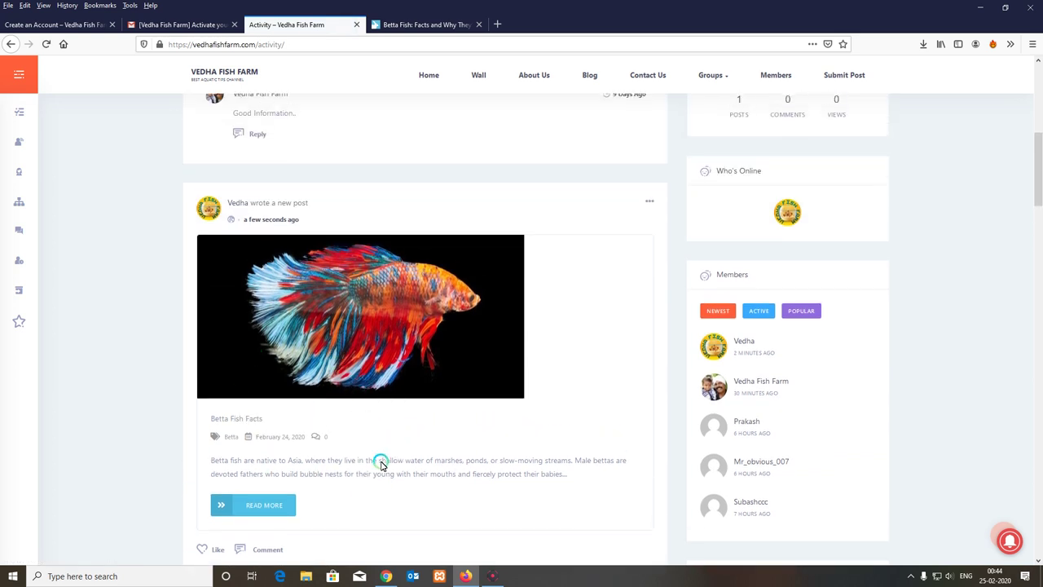
{"action": "left_click", "coordinate": [248, 506]}
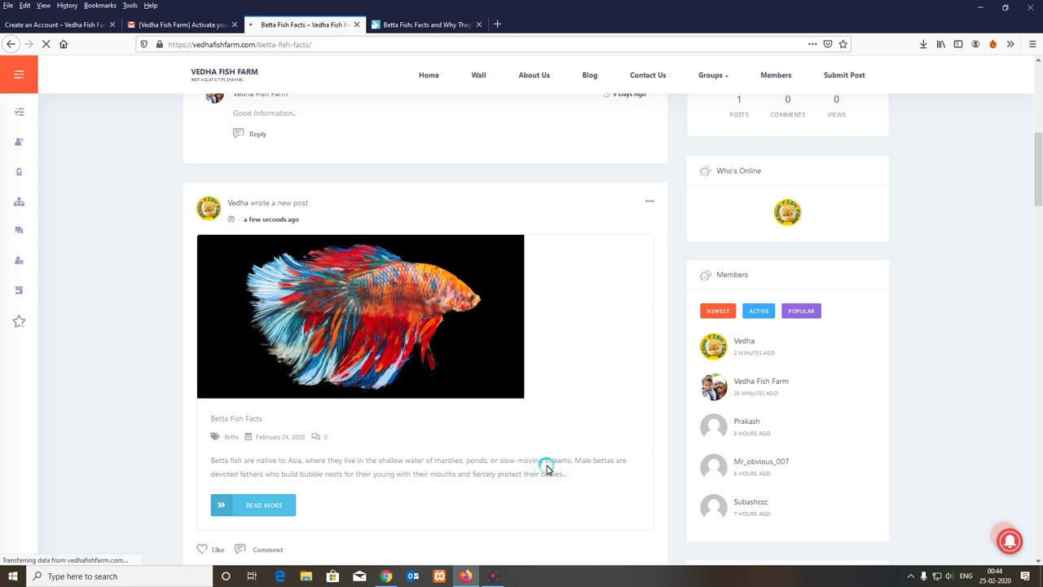
{"action": "scroll", "coordinate": [603, 467], "scroll_direction": "down", "scroll_amount": 3}
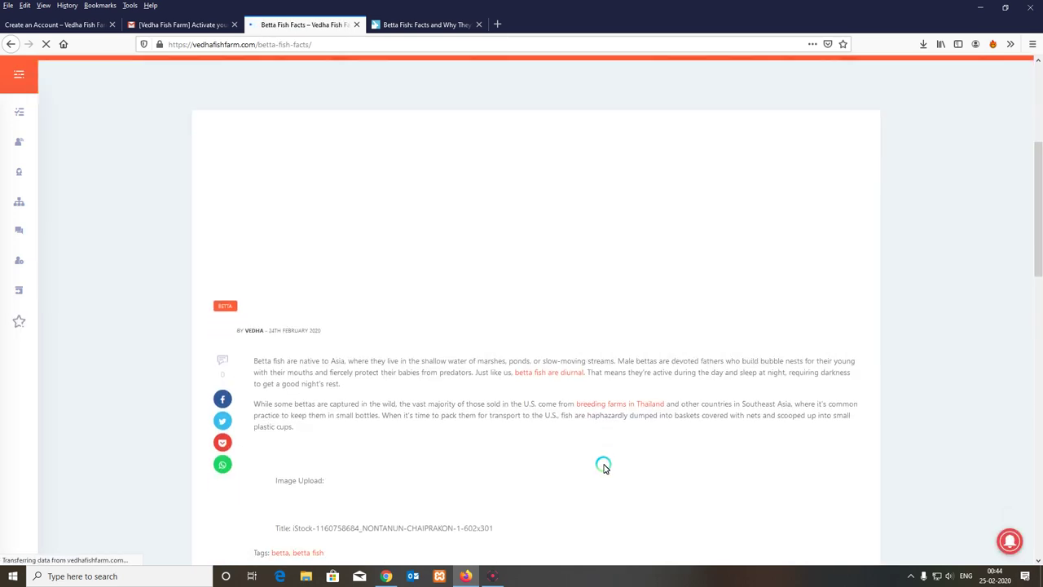
{"action": "scroll", "coordinate": [603, 466], "scroll_direction": "down", "scroll_amount": 1}
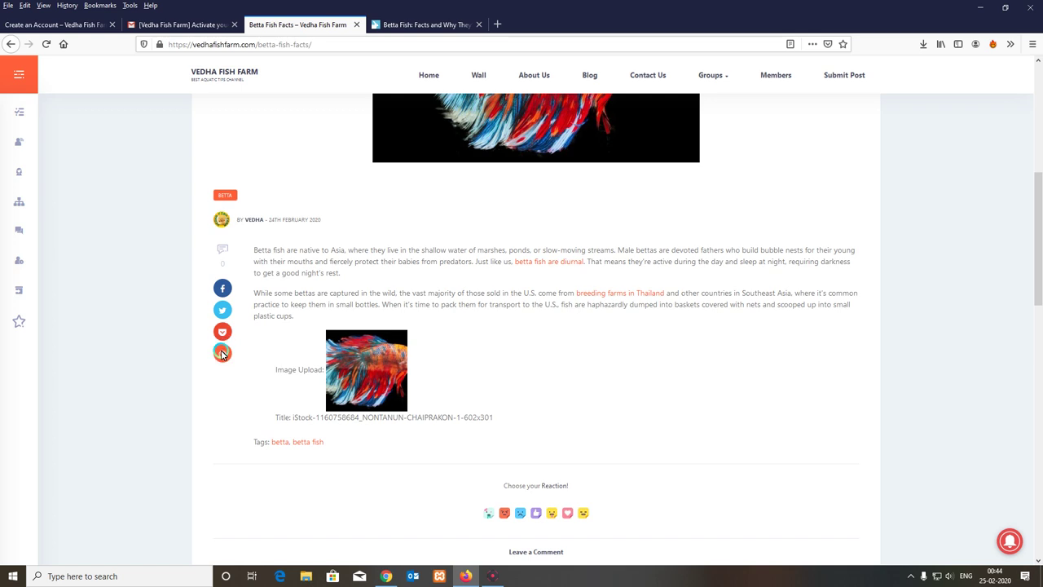
{"action": "scroll", "coordinate": [610, 457], "scroll_direction": "down", "scroll_amount": 2}
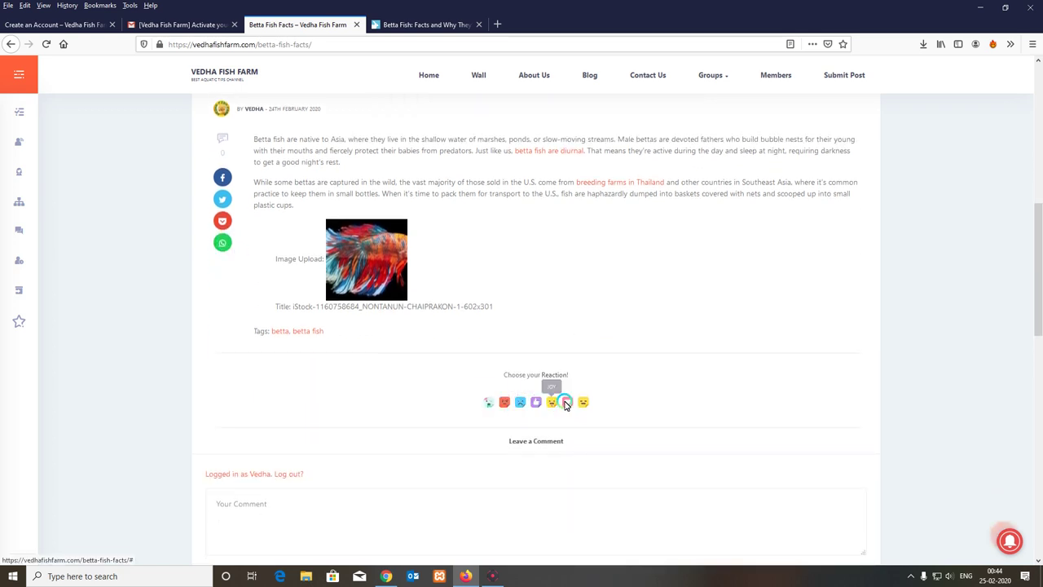
{"action": "scroll", "coordinate": [582, 405], "scroll_direction": "down", "scroll_amount": 2}
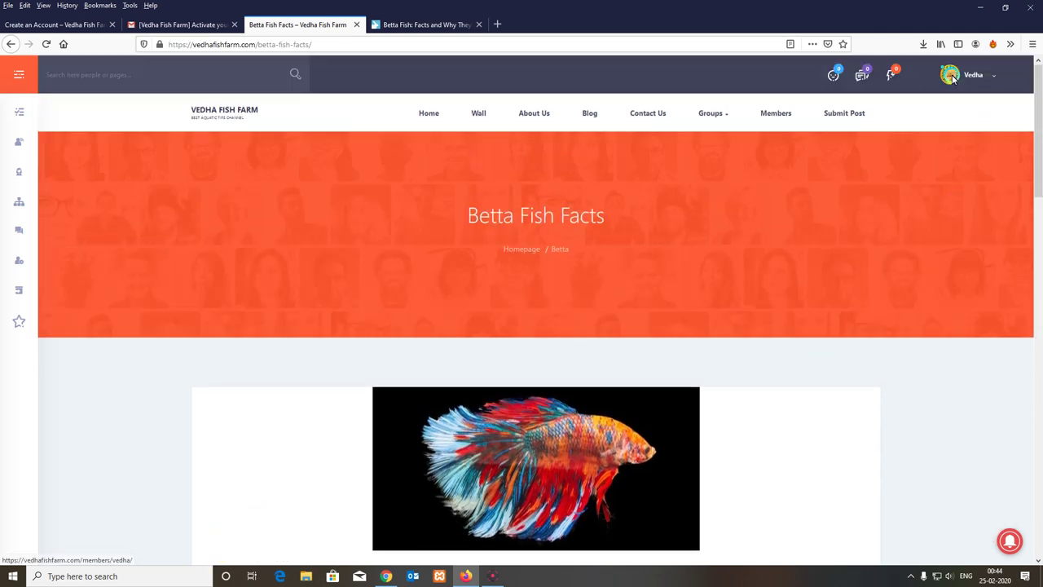
Open the account's own member profile and allow vedhafishfarm.com to send notifications
{"action": "left_click", "coordinate": [953, 77]}
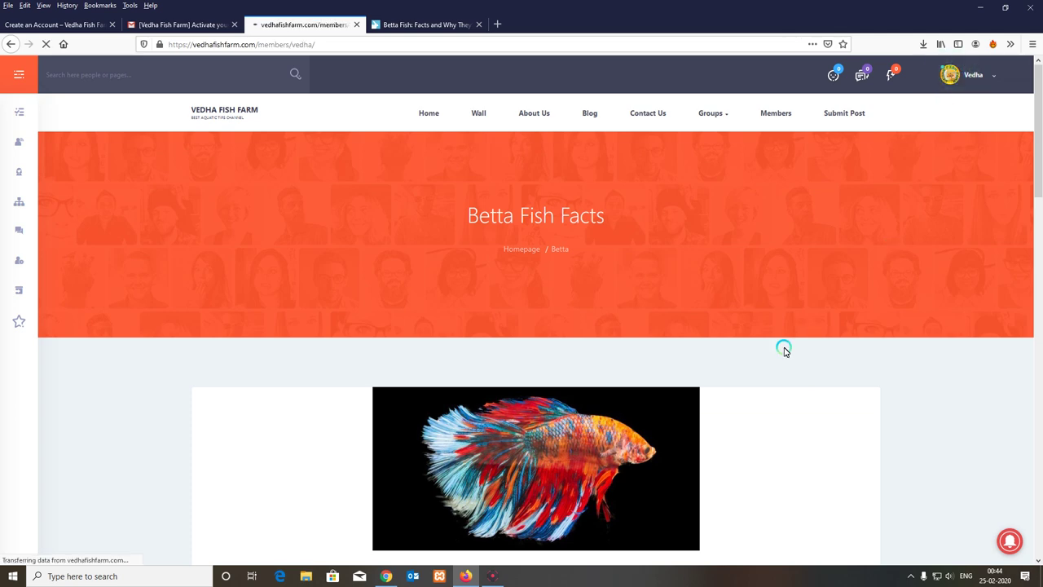
{"action": "scroll", "coordinate": [790, 383], "scroll_direction": "down", "scroll_amount": 3}
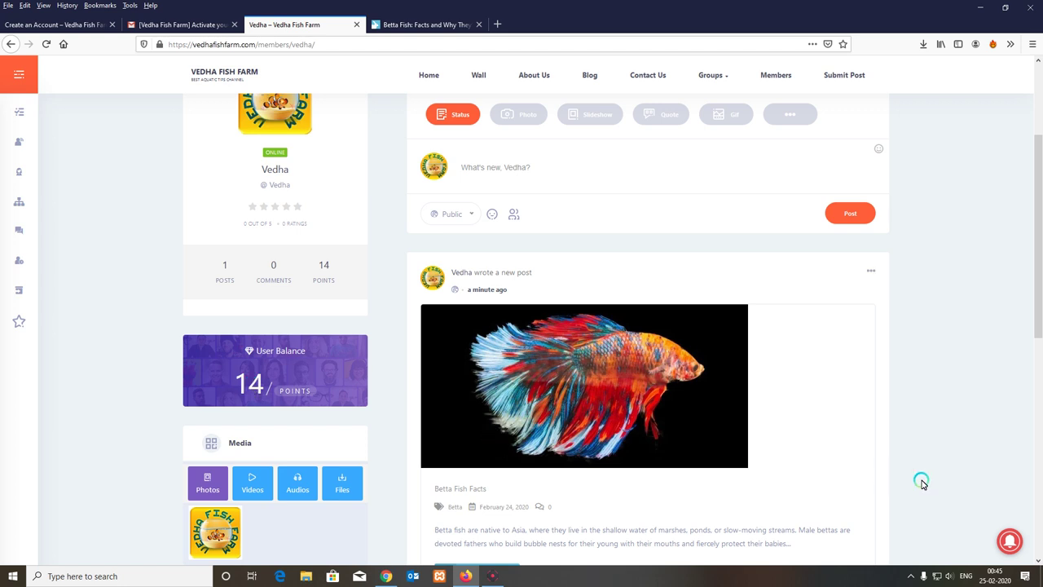
{"action": "left_click", "coordinate": [1009, 541]}
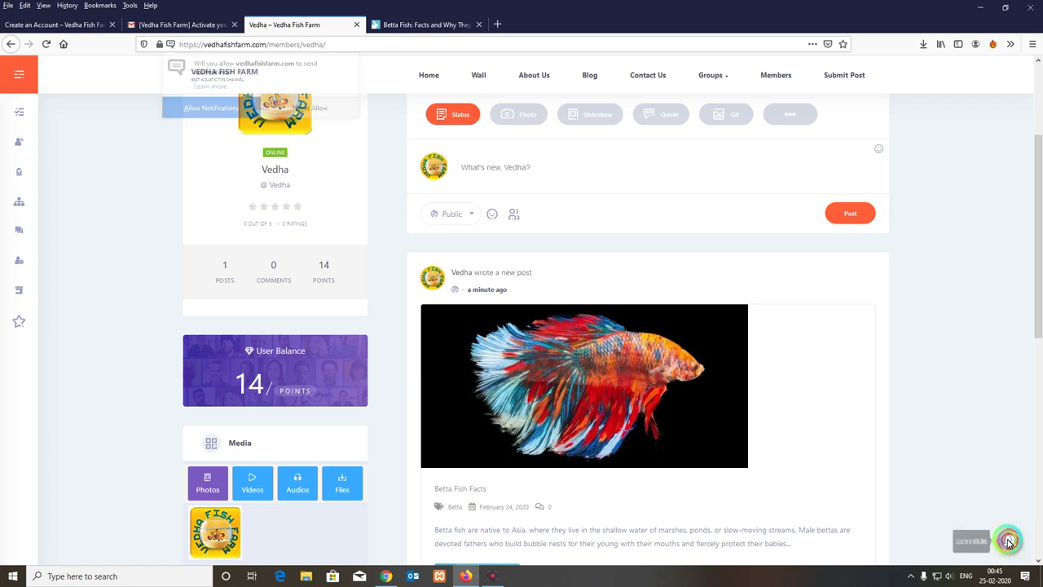
{"action": "left_click", "coordinate": [237, 110]}
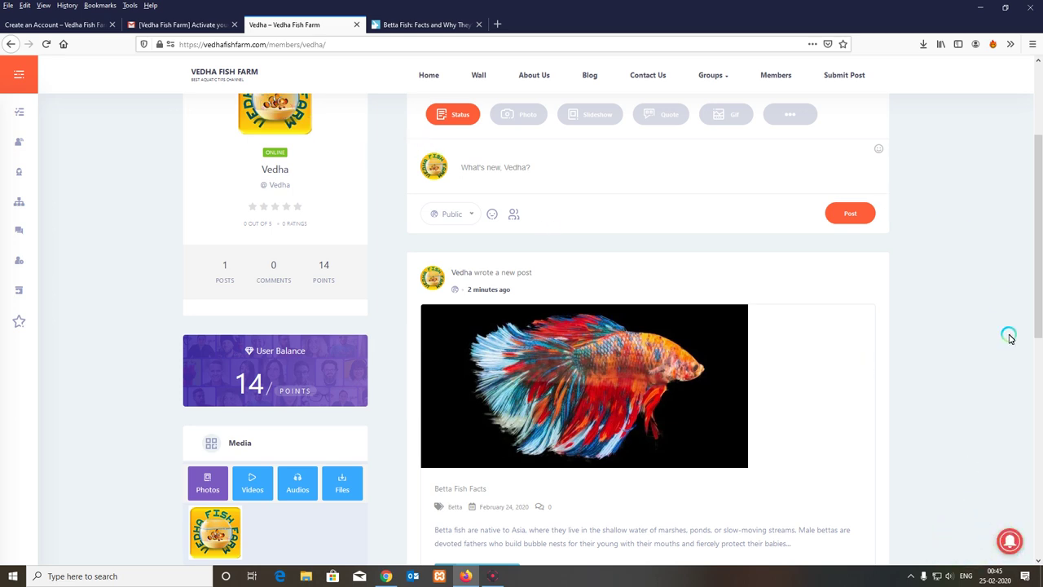
Look over the profile wall and open the profile's Forums section
{"action": "scroll", "coordinate": [1009, 334], "scroll_direction": "down", "scroll_amount": 5}
{"action": "scroll", "coordinate": [1009, 337], "scroll_direction": "up", "scroll_amount": 7}
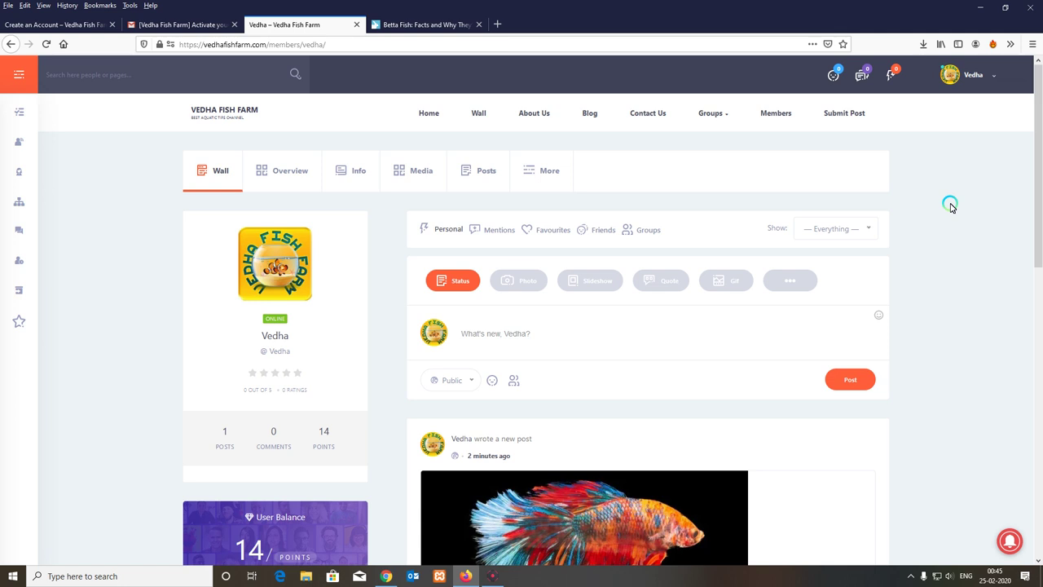
{"action": "left_click", "coordinate": [543, 170]}
{"action": "left_click", "coordinate": [563, 261]}
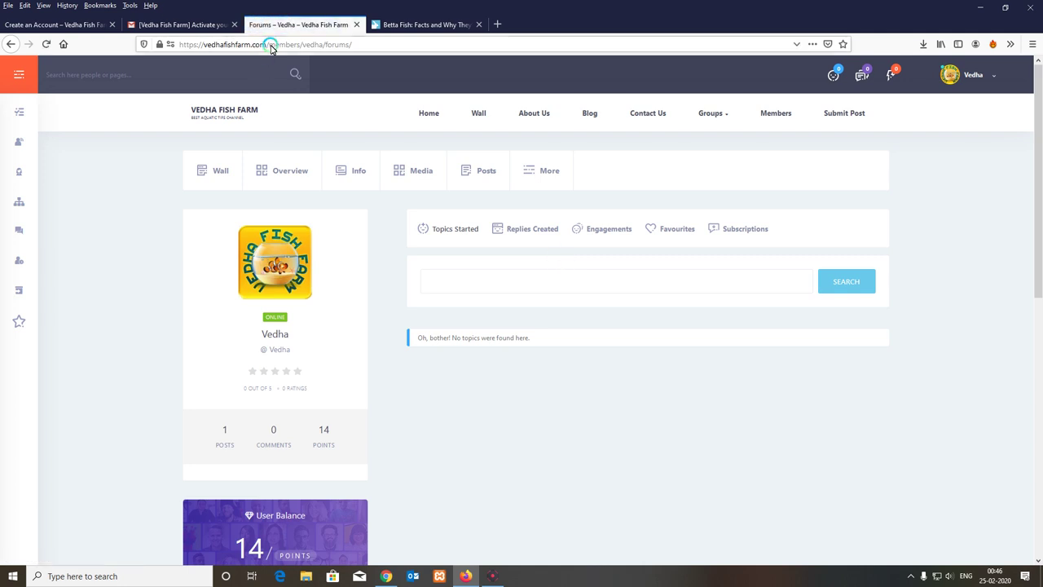
Go to the site-wide forums page at vedhafishfarm.com/forums
{"action": "left_click_drag", "start_coordinate": [269, 44], "coordinate": [400, 46]}
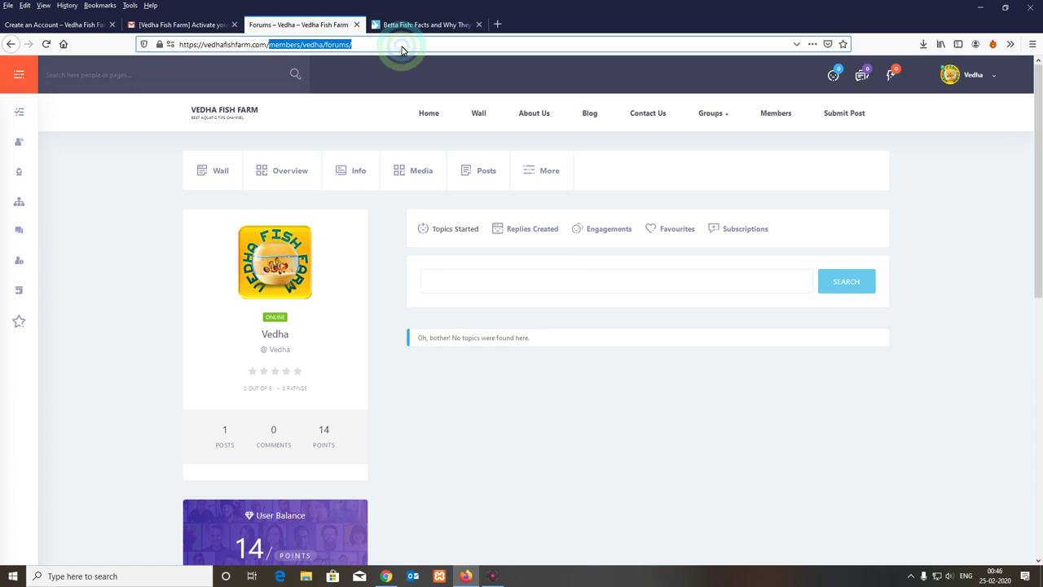
{"action": "type", "text": "forums"}
{"action": "key", "text": "Return"}
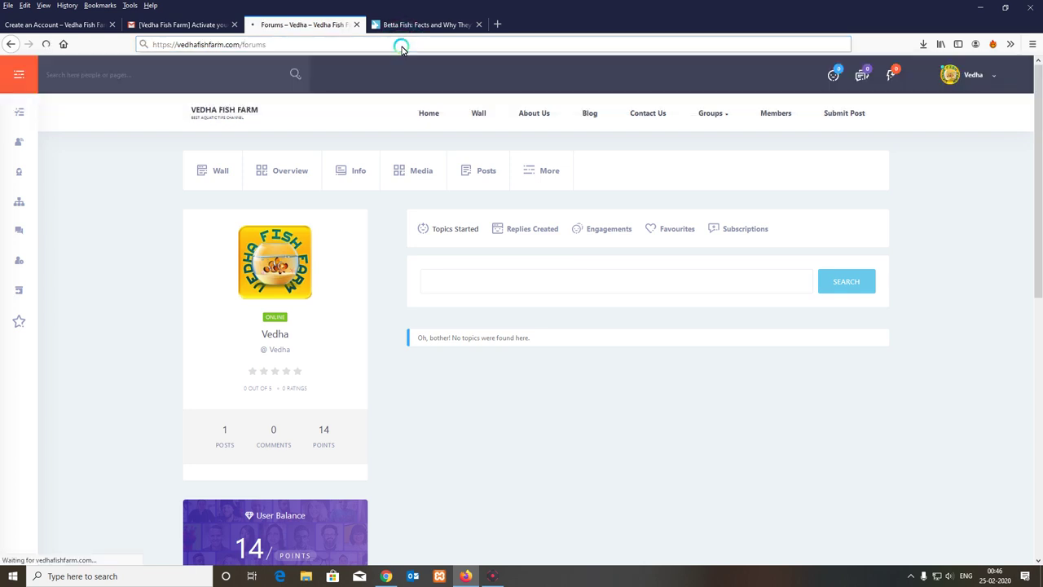
{"action": "left_click", "coordinate": [746, 115]}
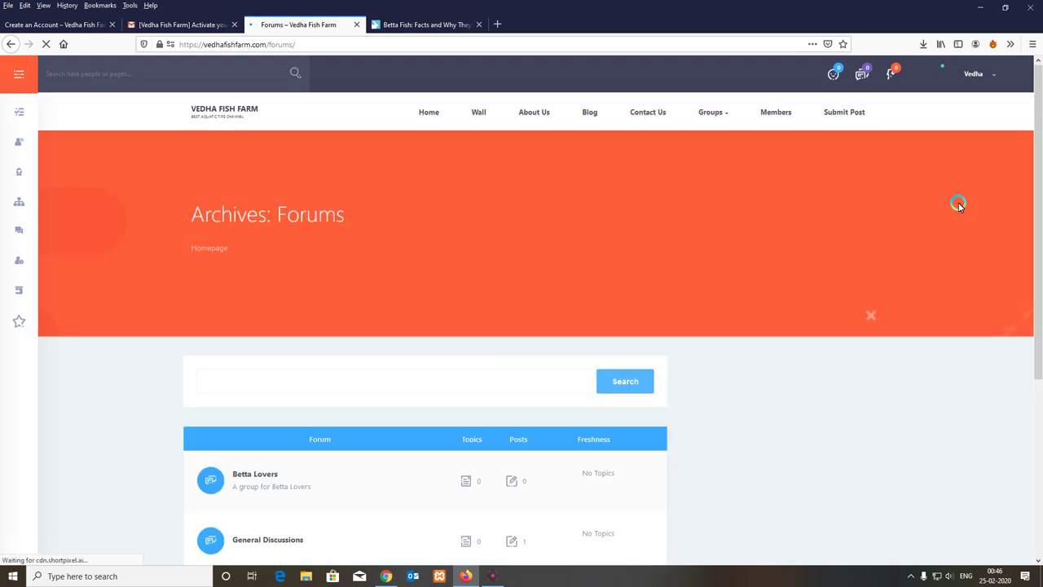
Open the General Discussions topic about letting water sit for a day and examine its posts and reply form
{"action": "scroll", "coordinate": [958, 205], "scroll_direction": "down", "scroll_amount": 4}
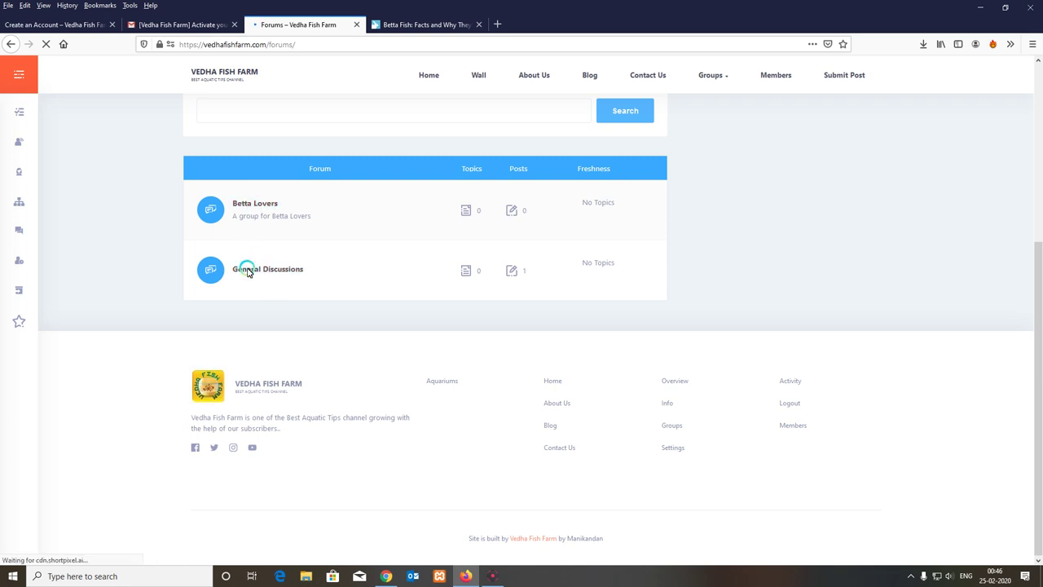
{"action": "left_click", "coordinate": [258, 270]}
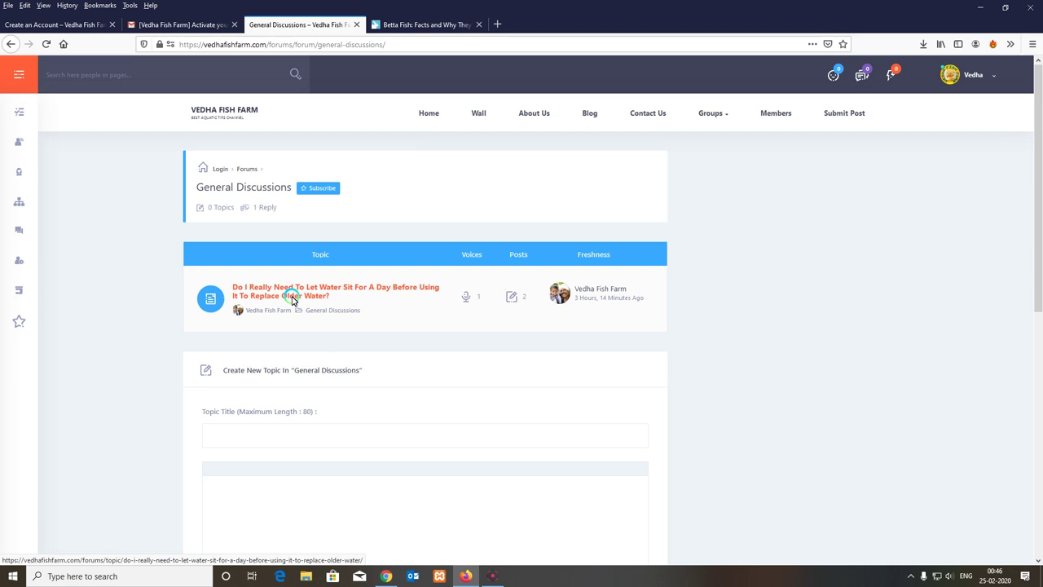
{"action": "left_click", "coordinate": [292, 298]}
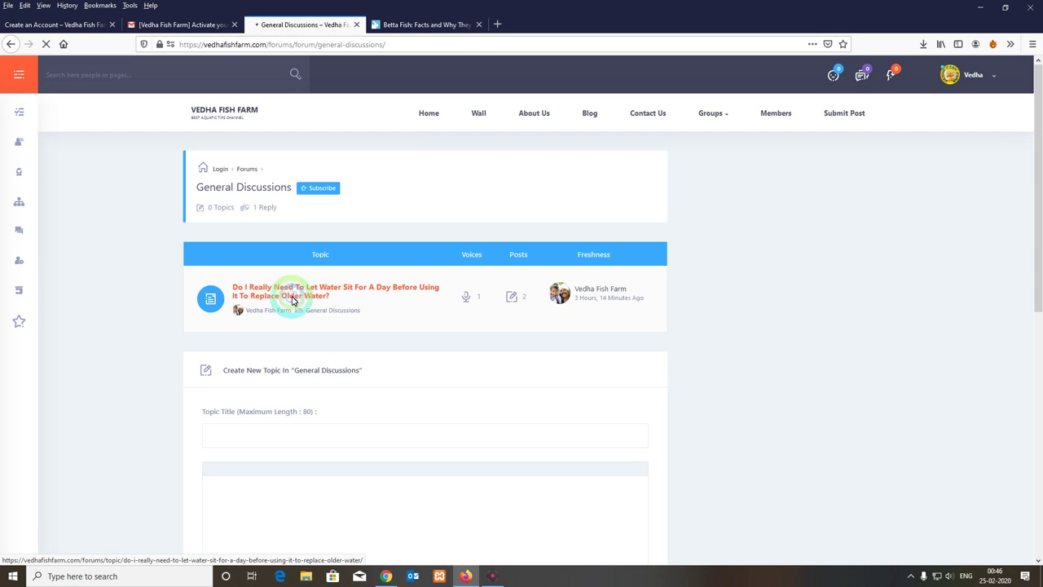
{"action": "scroll", "coordinate": [489, 359], "scroll_direction": "down", "scroll_amount": 4}
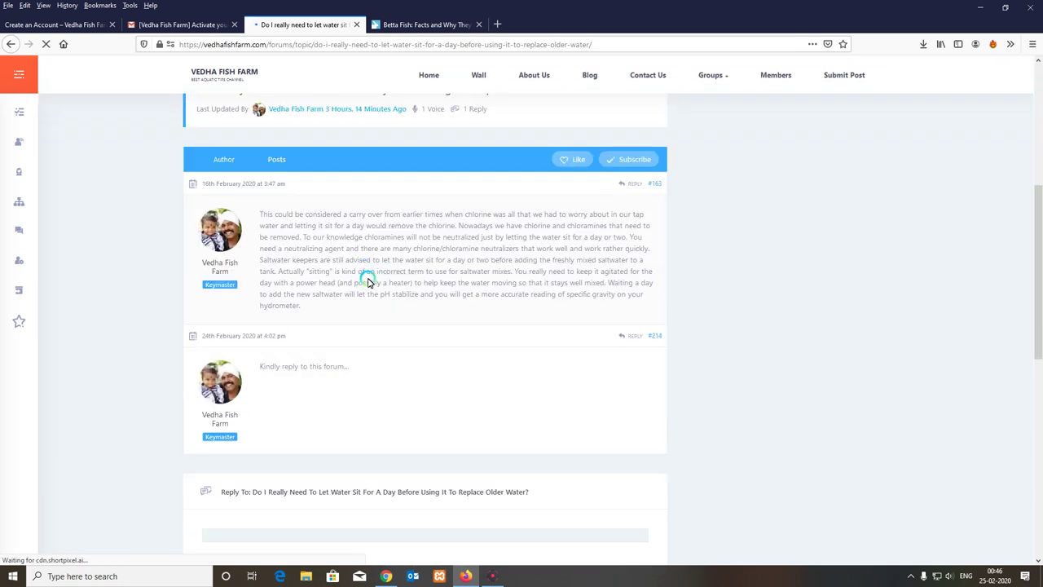
{"action": "scroll", "coordinate": [367, 282], "scroll_direction": "down", "scroll_amount": 2}
{"action": "scroll", "coordinate": [367, 282], "scroll_direction": "down", "scroll_amount": 2}
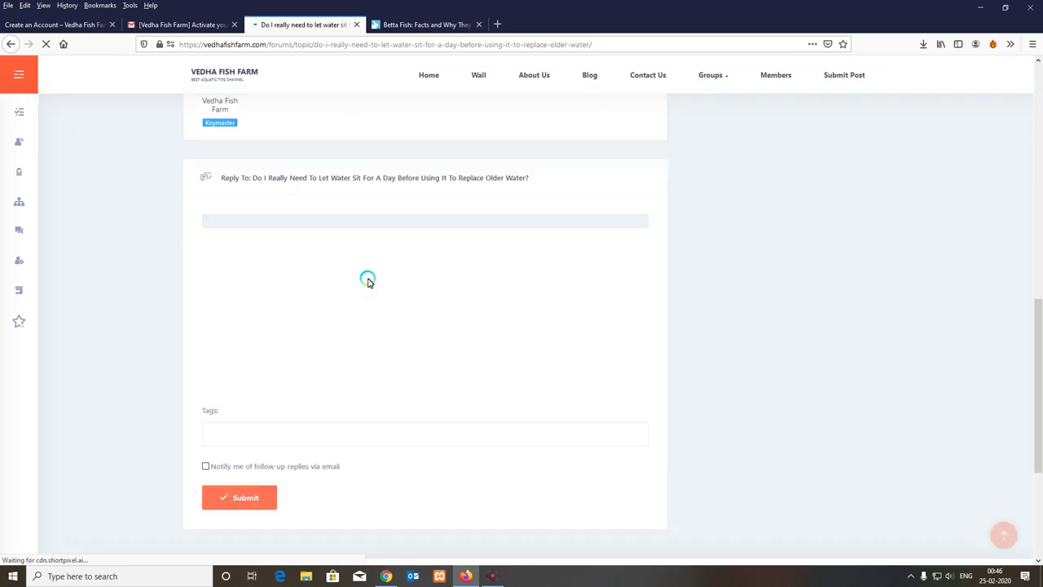
{"action": "scroll", "coordinate": [358, 300], "scroll_direction": "up", "scroll_amount": 5}
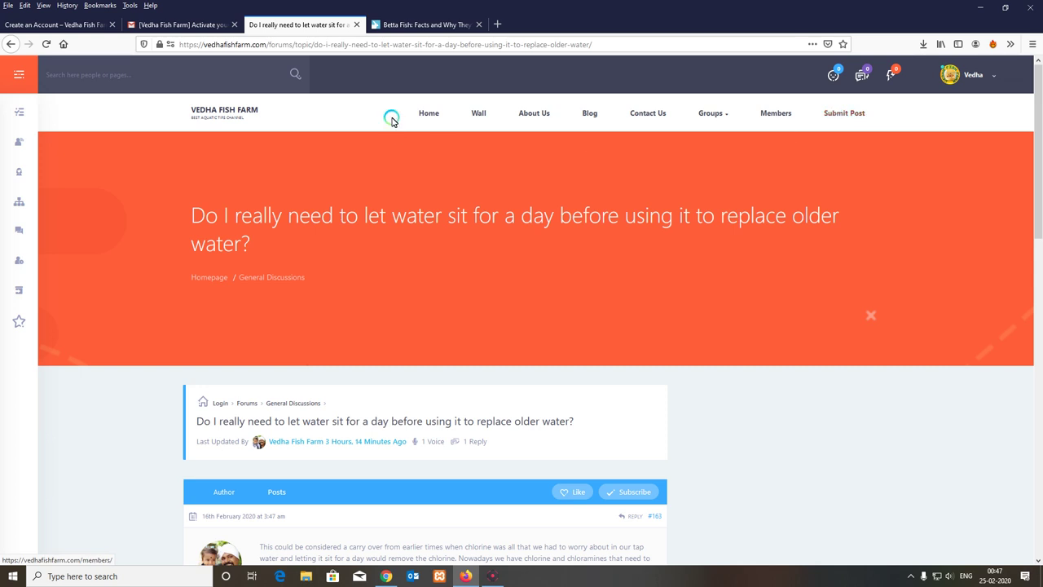
Open the site's home page and look over the latest blog posts, including the submitted Betta Fish Facts post
{"action": "left_click", "coordinate": [427, 113]}
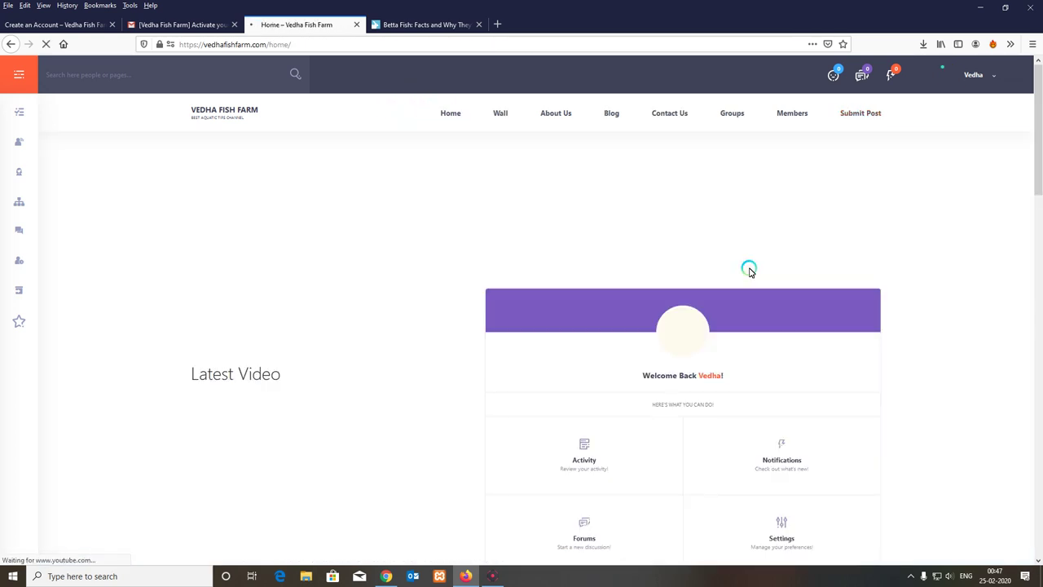
{"action": "scroll", "coordinate": [749, 271], "scroll_direction": "down", "scroll_amount": 1}
{"action": "scroll", "coordinate": [749, 271], "scroll_direction": "down", "scroll_amount": 8}
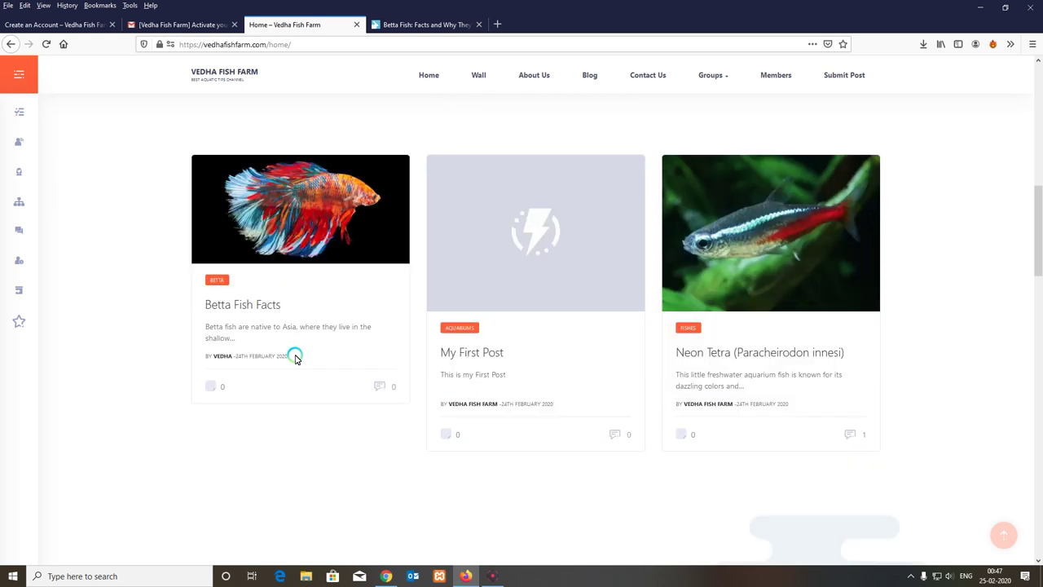
{"action": "scroll", "coordinate": [296, 359], "scroll_direction": "down", "scroll_amount": 4}
{"action": "scroll", "coordinate": [538, 326], "scroll_direction": "up", "scroll_amount": 1}
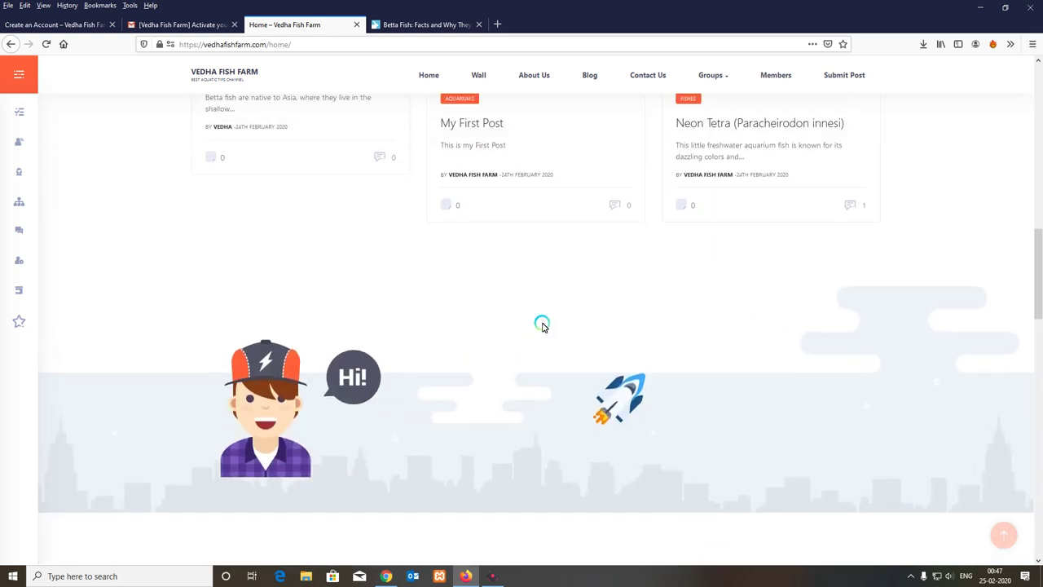
Open the blog page and browse its list of latest posts
{"action": "left_click", "coordinate": [590, 75]}
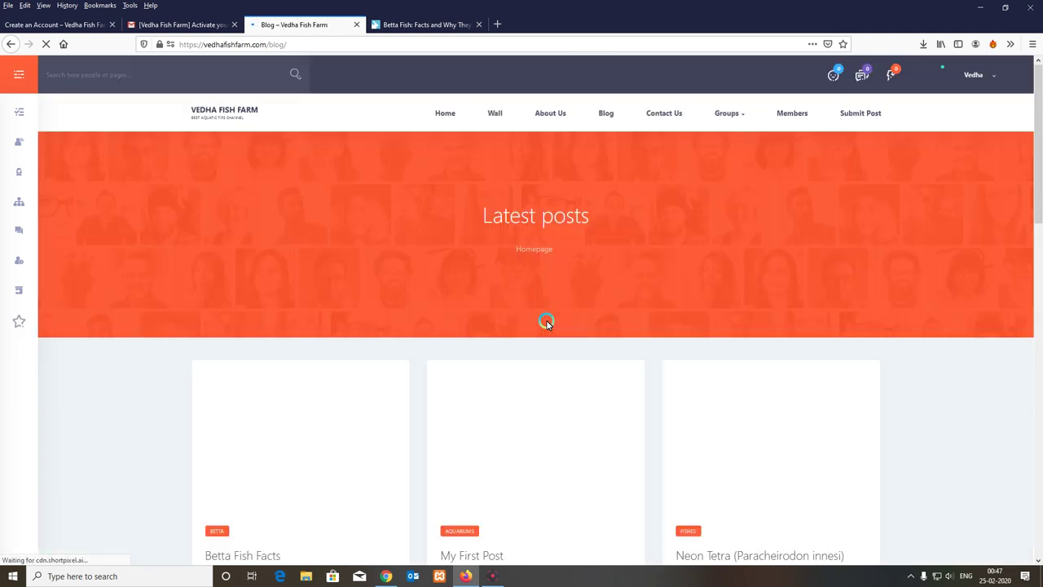
{"action": "scroll", "coordinate": [546, 324], "scroll_direction": "down", "scroll_amount": 4}
{"action": "scroll", "coordinate": [546, 323], "scroll_direction": "down", "scroll_amount": 6}
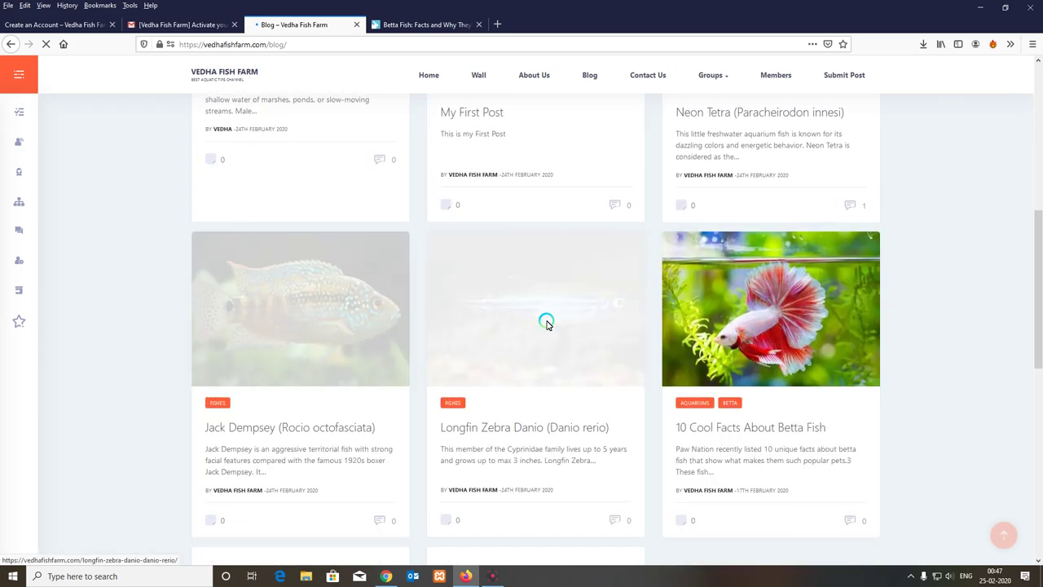
{"action": "scroll", "coordinate": [546, 324], "scroll_direction": "up", "scroll_amount": 8}
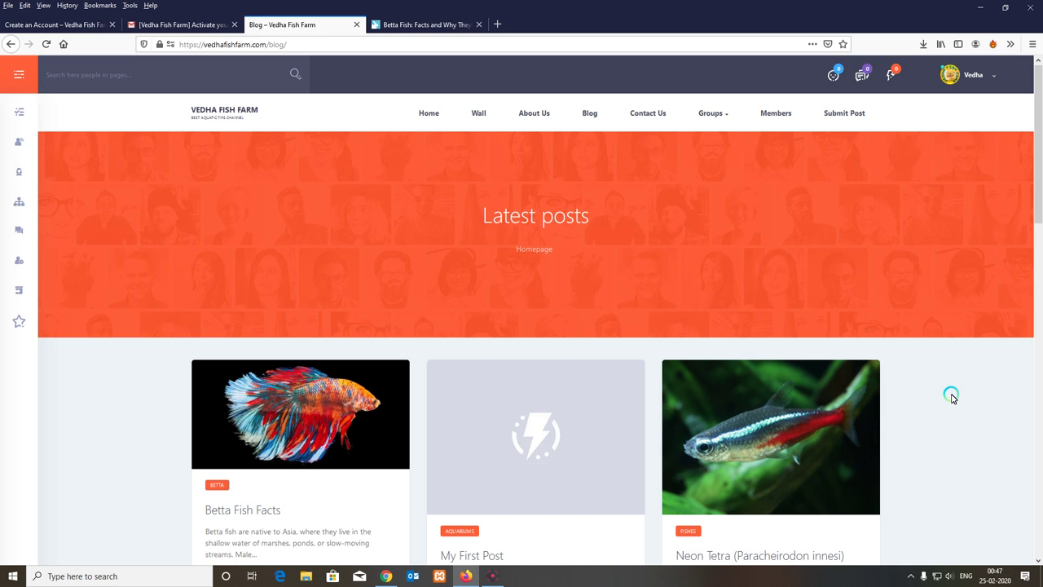
Open the site-wide activity wall and review the members' posts, recently active members and groups
{"action": "left_click", "coordinate": [478, 114]}
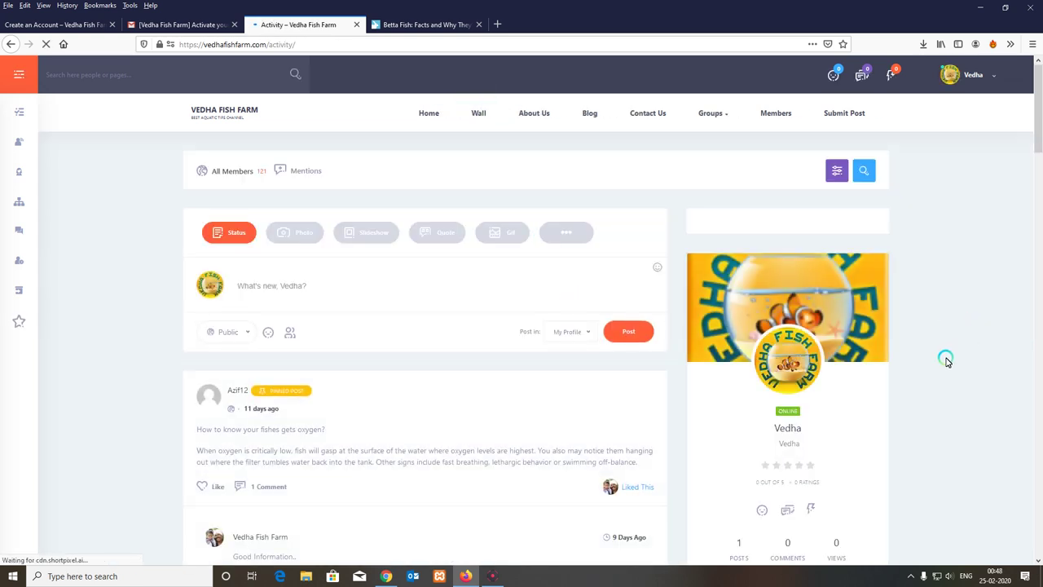
{"action": "scroll", "coordinate": [945, 360], "scroll_direction": "down", "scroll_amount": 5}
{"action": "scroll", "coordinate": [946, 359], "scroll_direction": "down", "scroll_amount": 3}
{"action": "scroll", "coordinate": [946, 359], "scroll_direction": "down", "scroll_amount": 3}
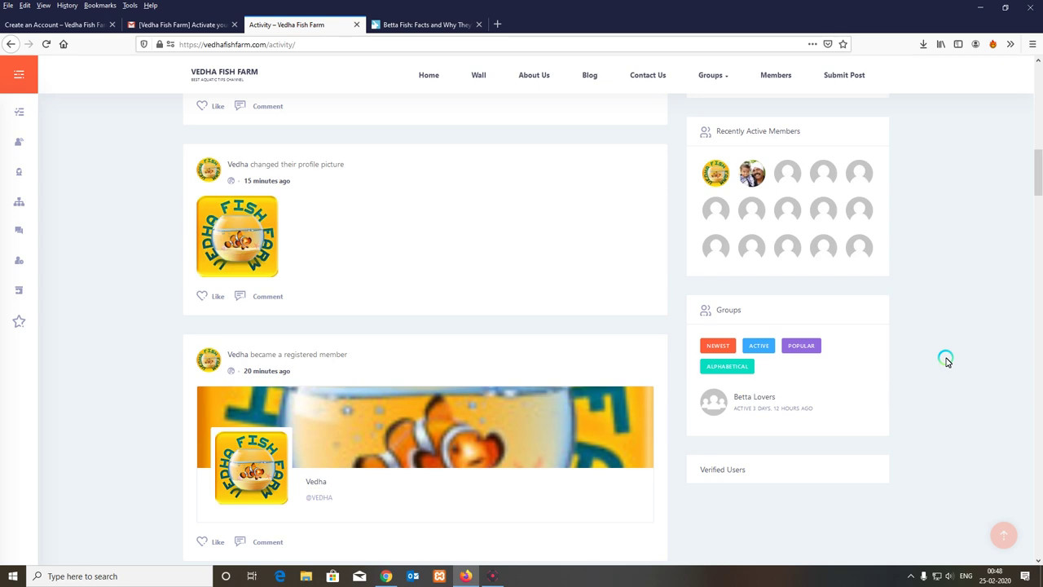
{"action": "scroll", "coordinate": [946, 359], "scroll_direction": "up", "scroll_amount": 10}
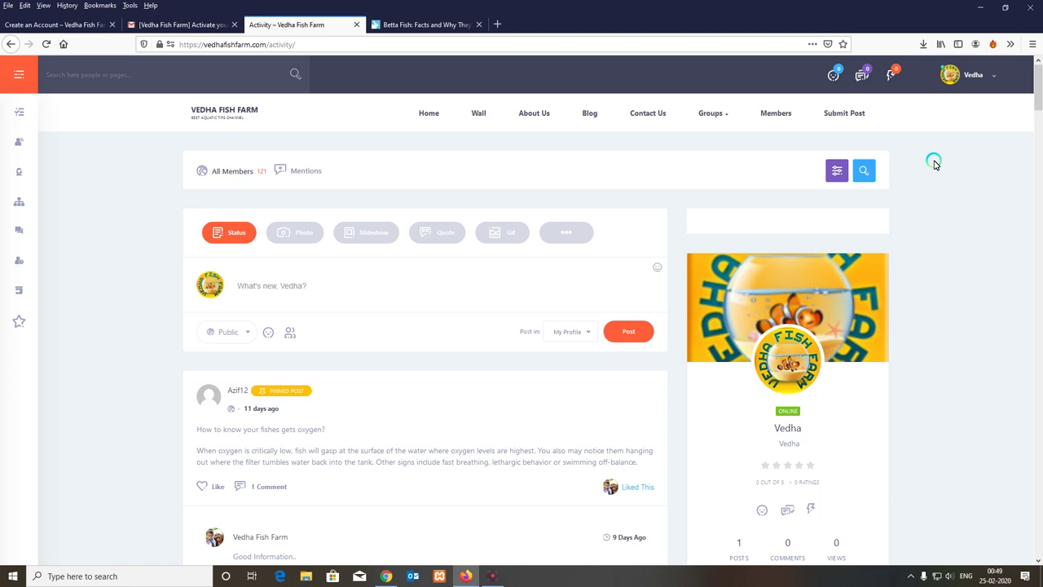
Return to the site's home page and view its Latest News section
{"action": "left_click", "coordinate": [430, 114]}
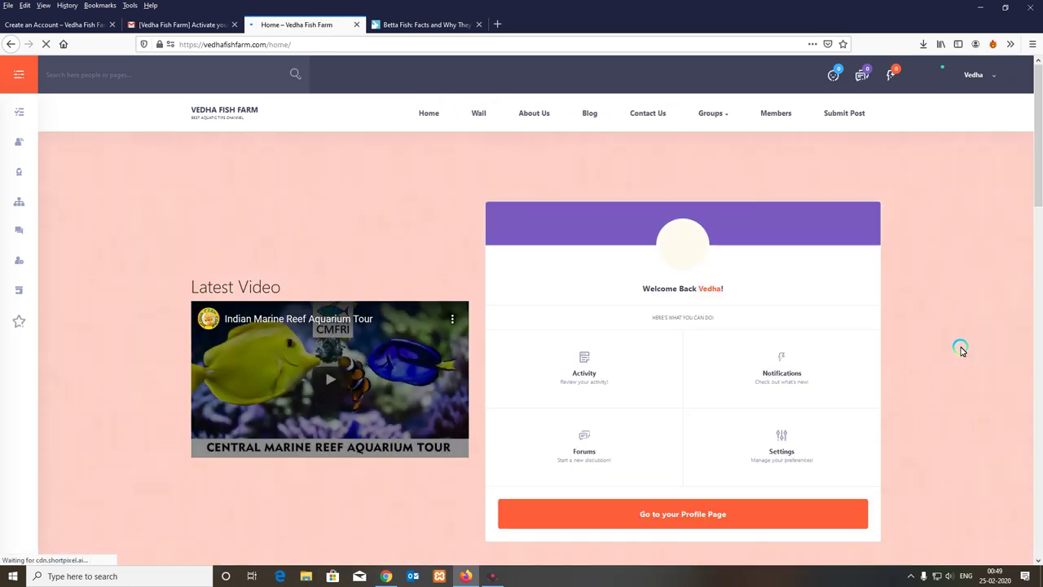
{"action": "scroll", "coordinate": [959, 346], "scroll_direction": "down", "scroll_amount": 3}
{"action": "scroll", "coordinate": [960, 349], "scroll_direction": "down", "scroll_amount": 5}
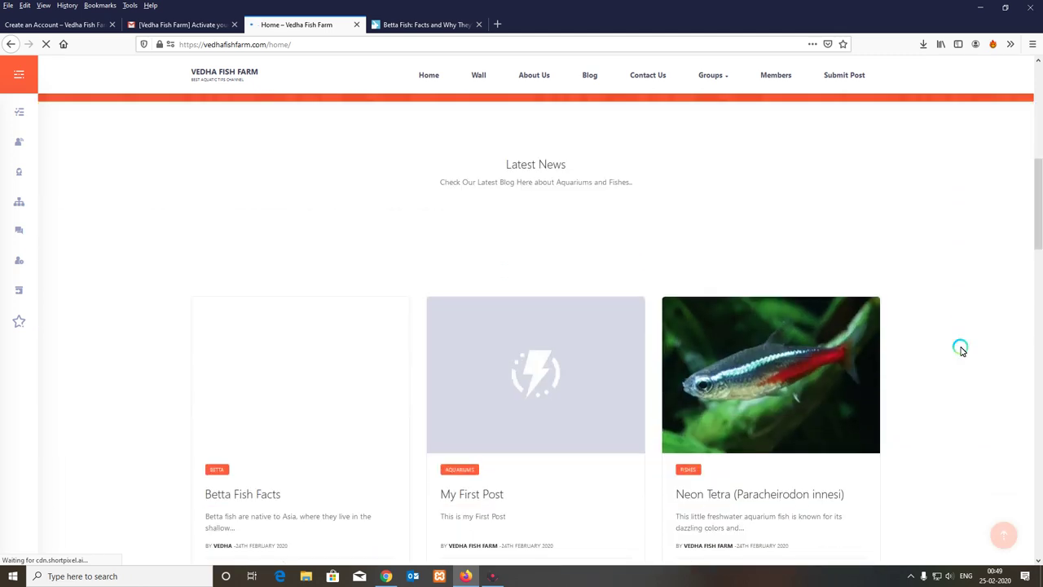